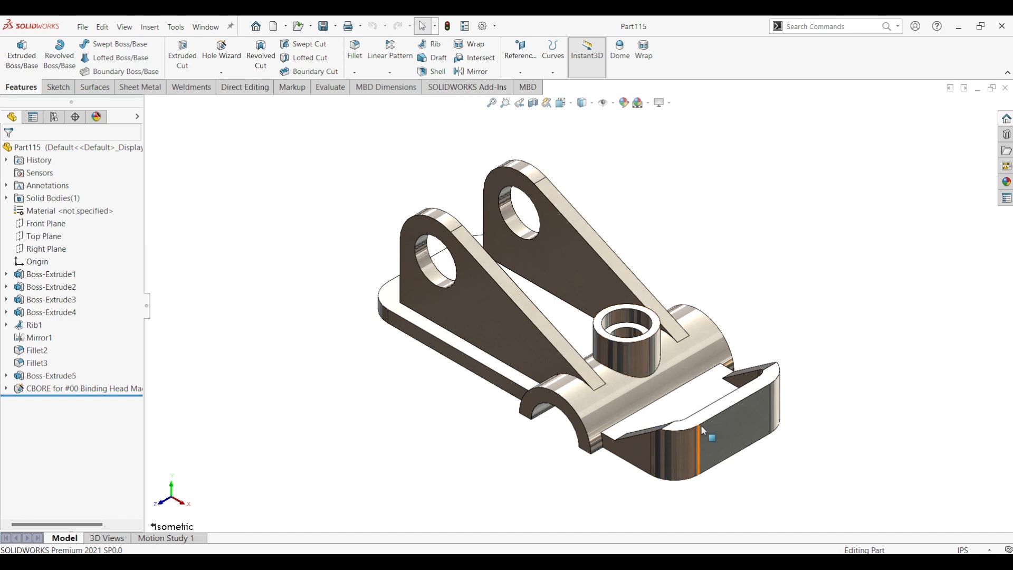
# Examine the sloped, upturned end of the finished bracket and read its dimensions in the Part115 PDF drawing
pyautogui.moveTo(694, 448); pyautogui.dragTo(758, 380, button='middle')
pyautogui.scroll(-1, 758, 380)
pyautogui.scroll(-5, 686, 359)
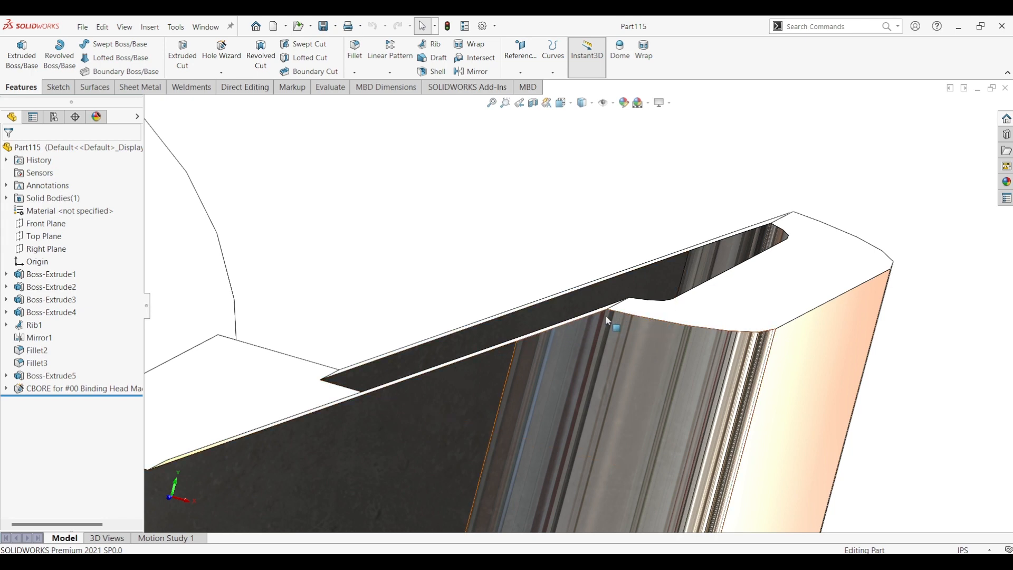
pyautogui.scroll(3, 741, 306)
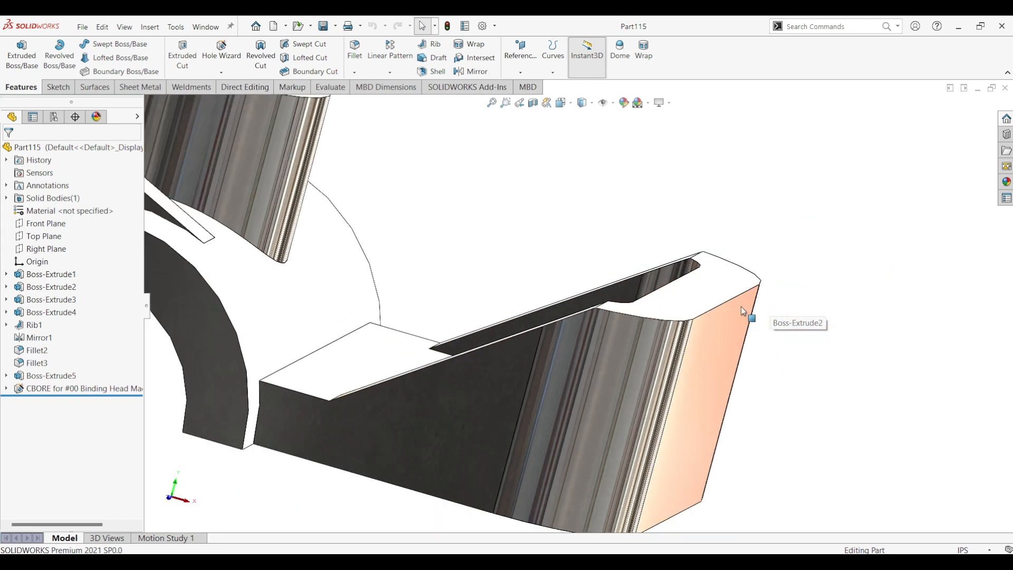
pyautogui.scroll(3, 660, 327)
pyautogui.click(521, 363)
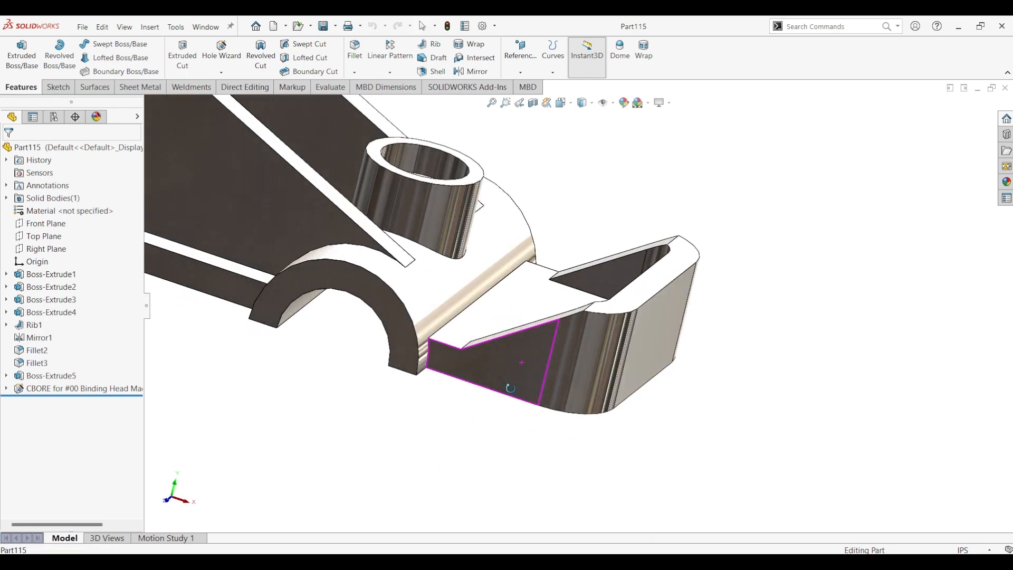
pyautogui.hotkey('ctrl', '7')
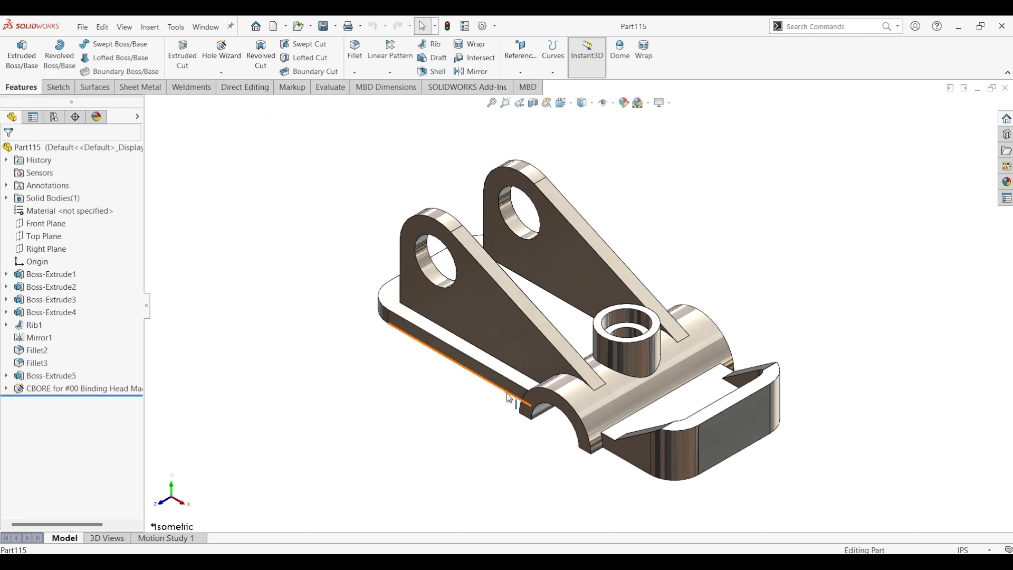
pyautogui.click(575, 561)
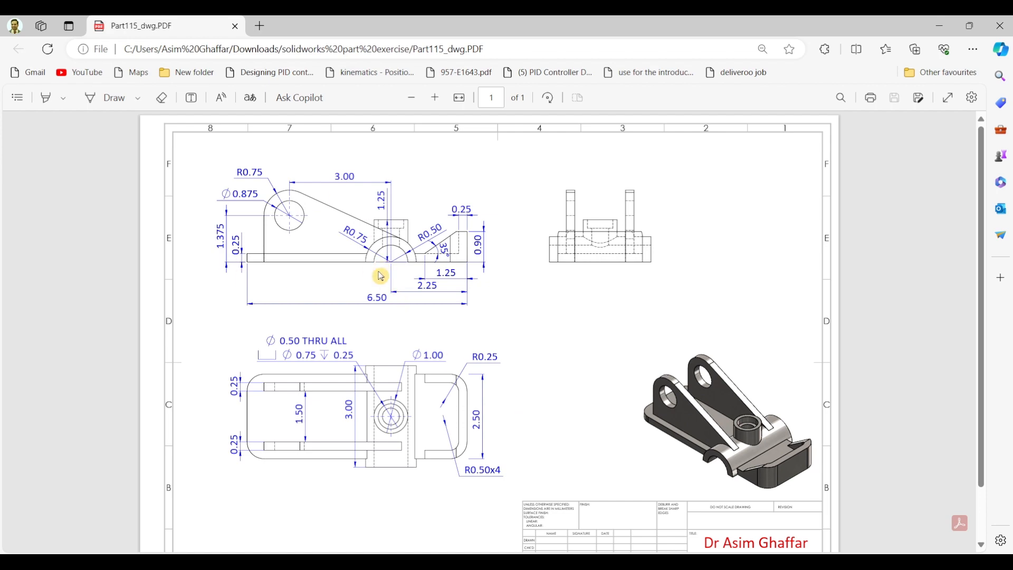
pyautogui.click(940, 25)
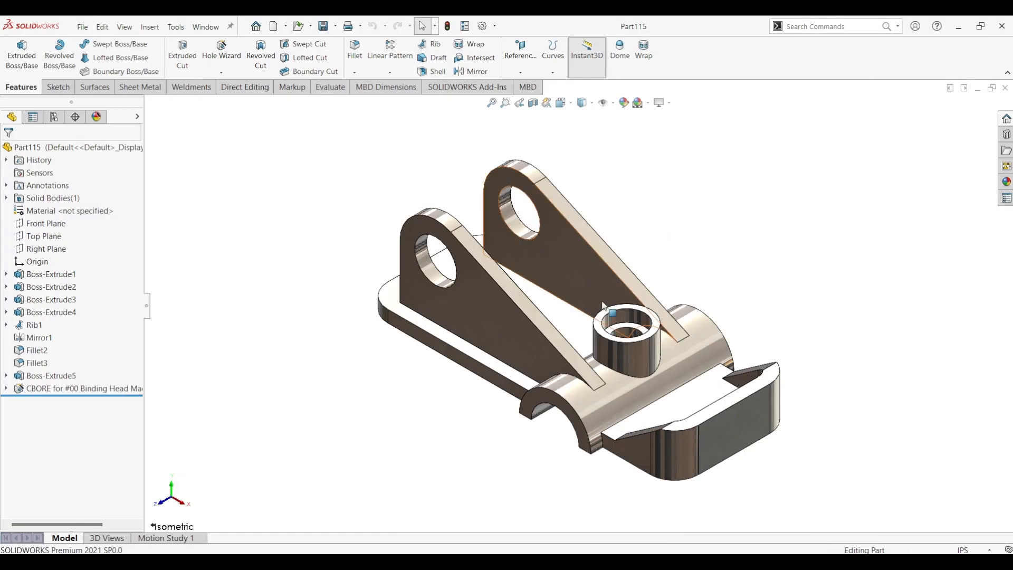
# Create a new part document
pyautogui.click(82, 27)
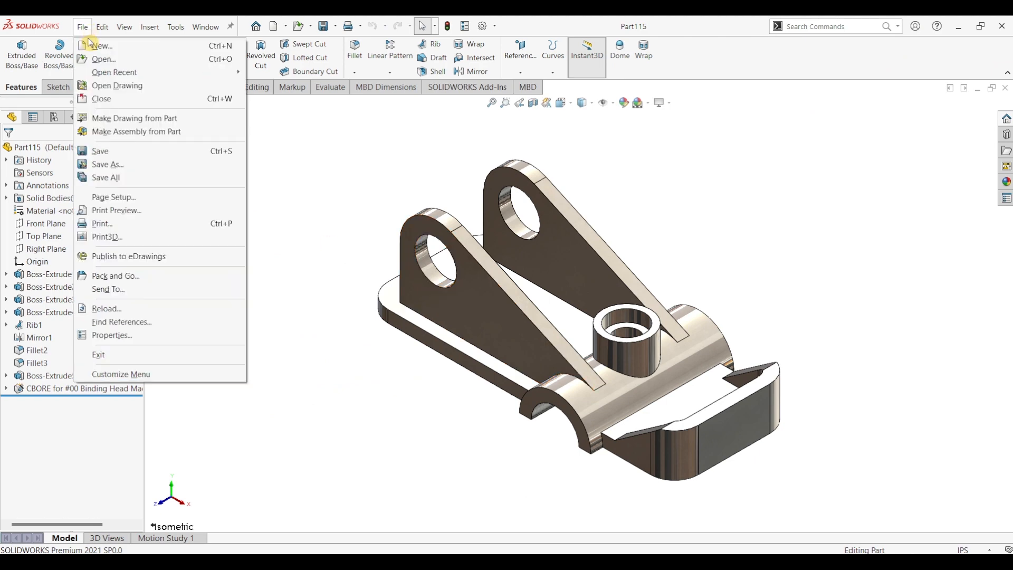
pyautogui.click(91, 45)
pyautogui.click(554, 391)
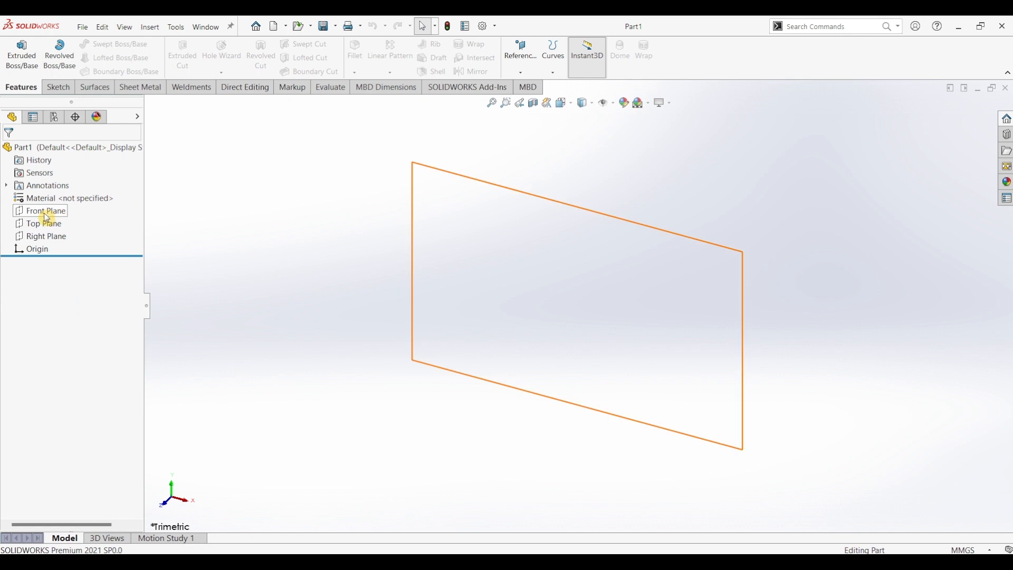
pyautogui.click(42, 211)
pyautogui.click(57, 87)
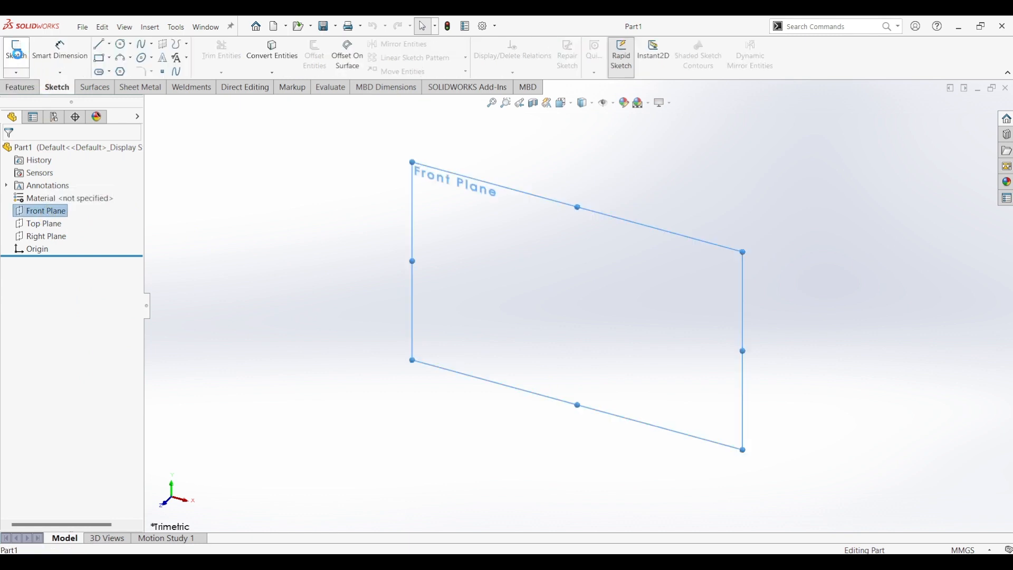
pyautogui.click(16, 50)
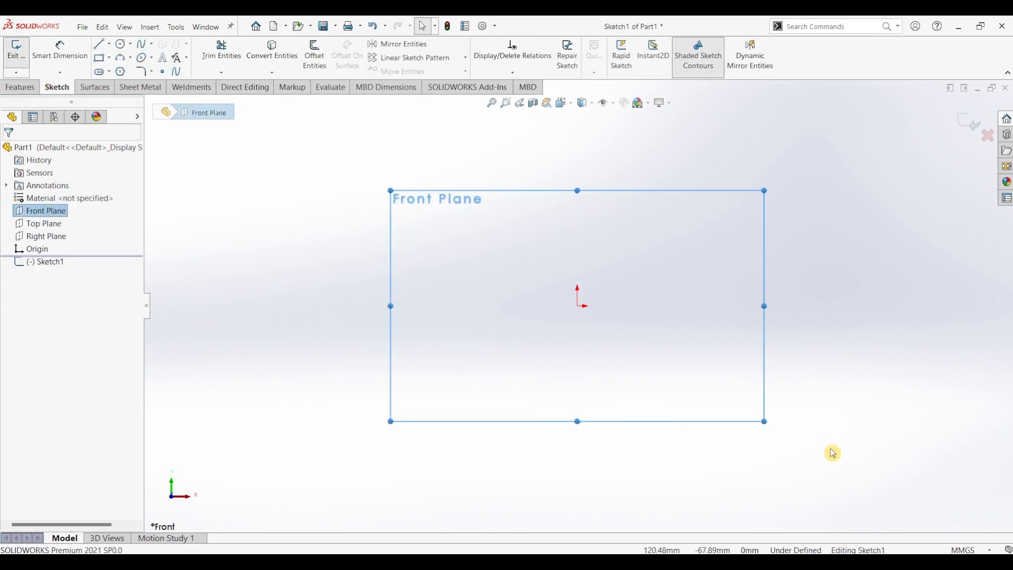
# Check the PDF drawing and set the new part's unit system to IPS (inch, pound, second)
pyautogui.hotkey('alt', 'Tab')
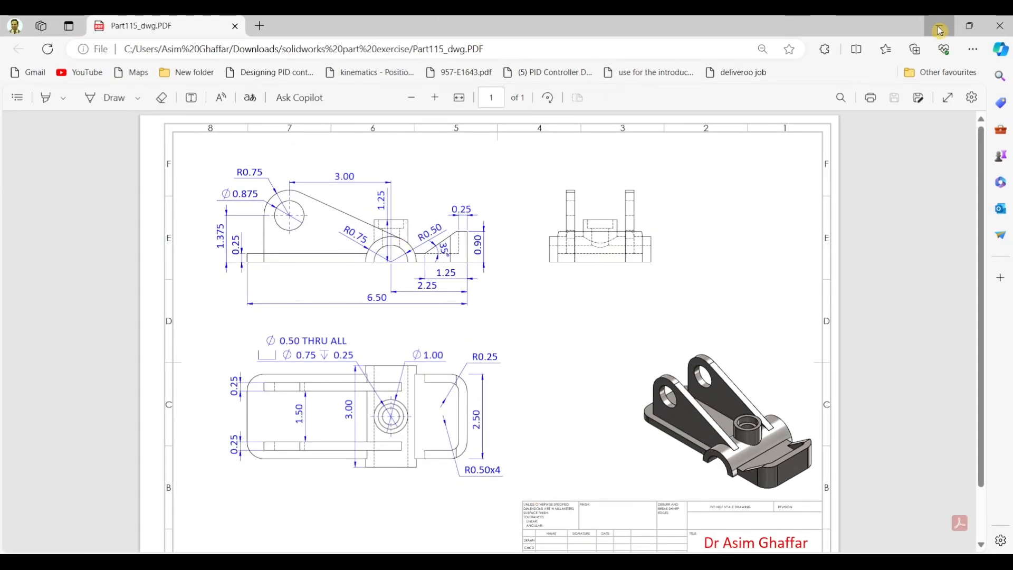
pyautogui.hotkey('alt', 'Tab')
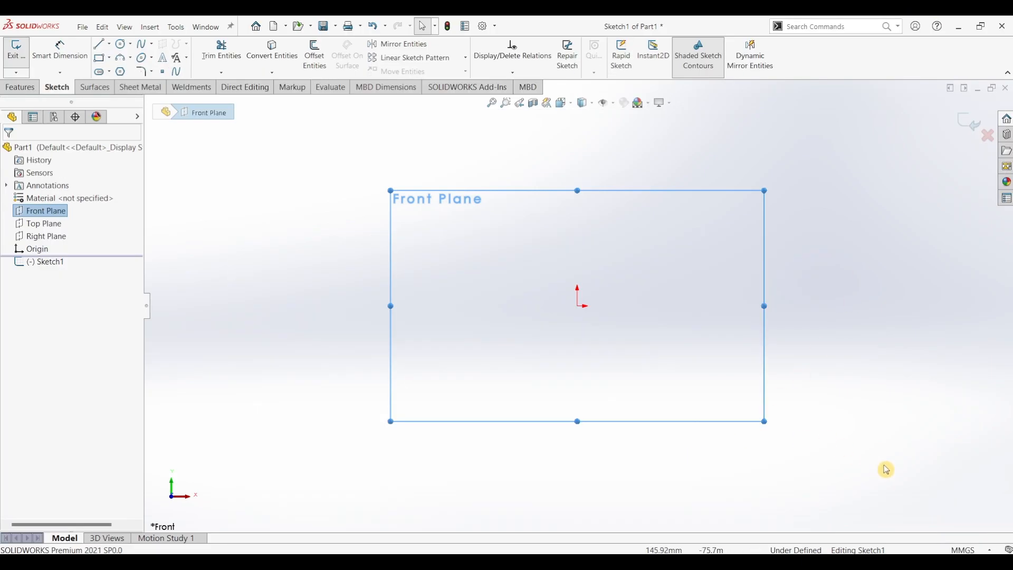
pyautogui.click(973, 550)
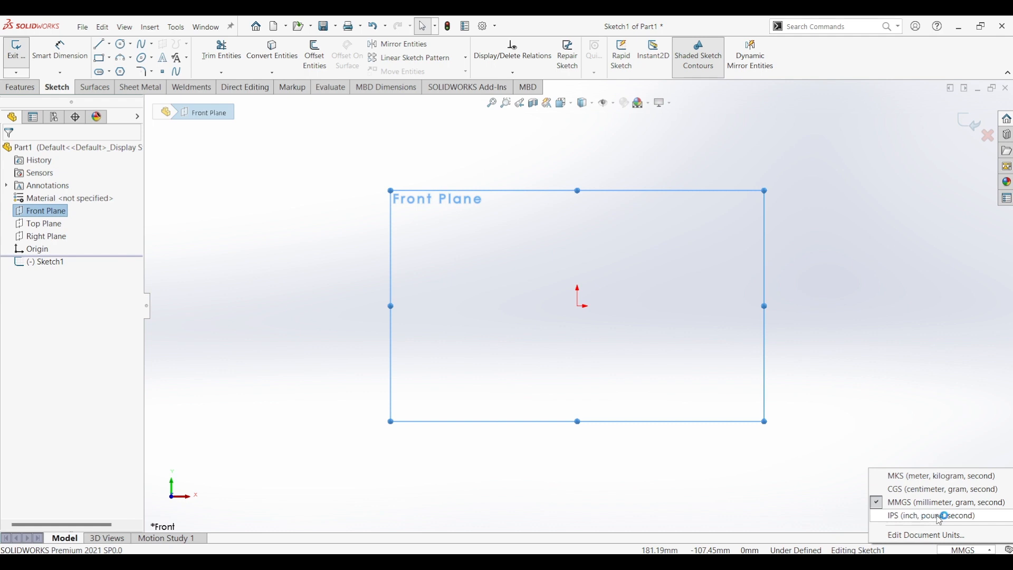
pyautogui.click(967, 517)
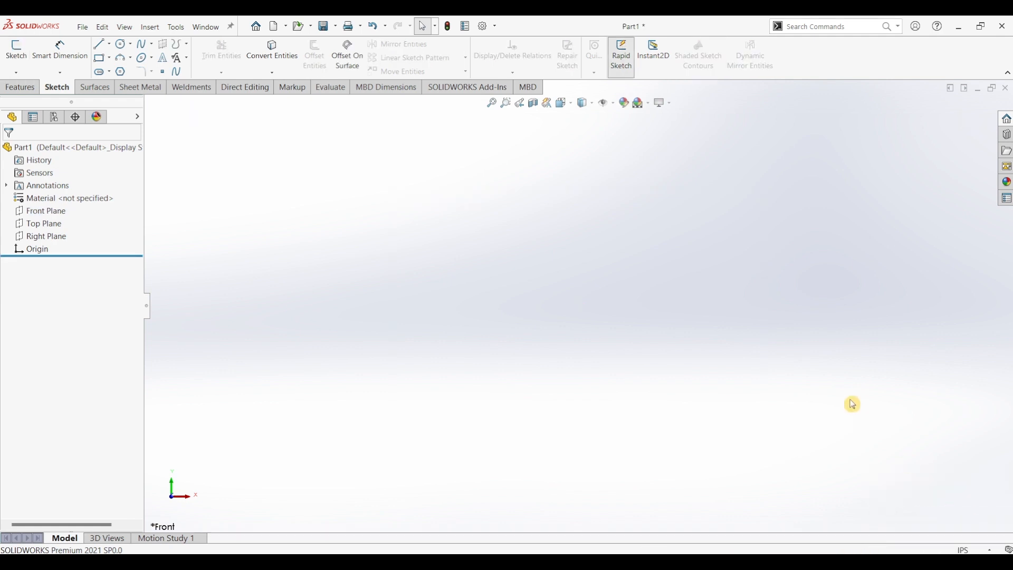
# Start a sketch on the Front Plane and draw two concentric circles at the origin, the inner one about 2.11 in in diameter
pyautogui.click(56, 214)
pyautogui.click(16, 50)
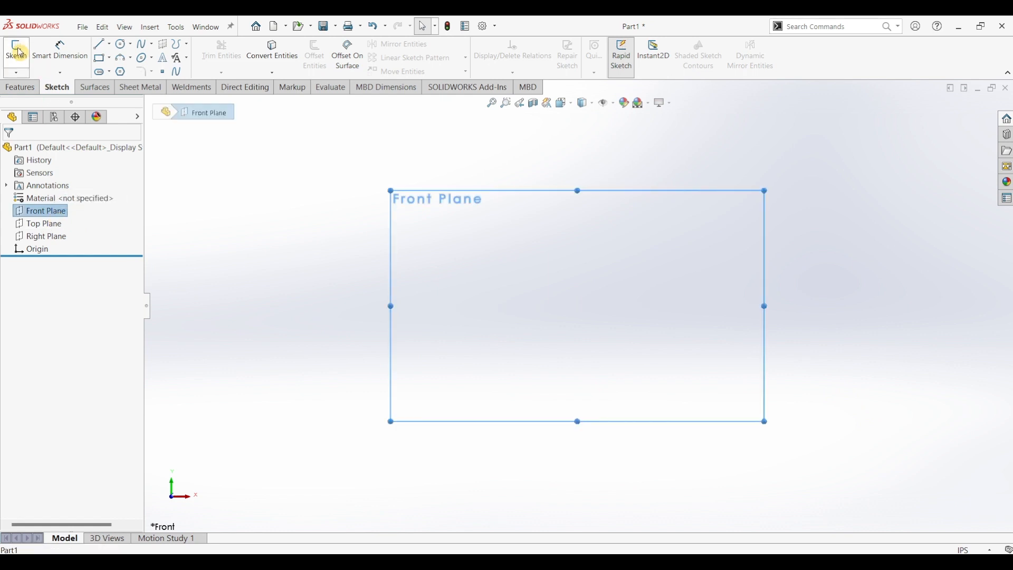
pyautogui.click(121, 44)
pyautogui.moveTo(579, 306); pyautogui.dragTo(616, 357)
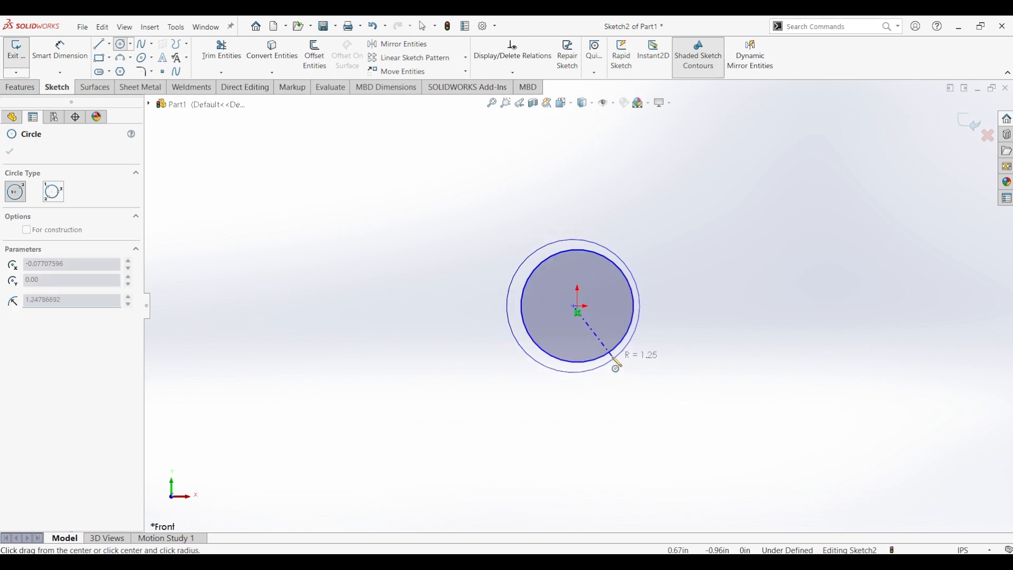
pyautogui.press('Escape')
pyautogui.moveTo(578, 307); pyautogui.dragTo(634, 377)
# Dimension the inner circle's diameter as 1 in and the outer circle's diameter as 1.5 in
pyautogui.click(60, 50)
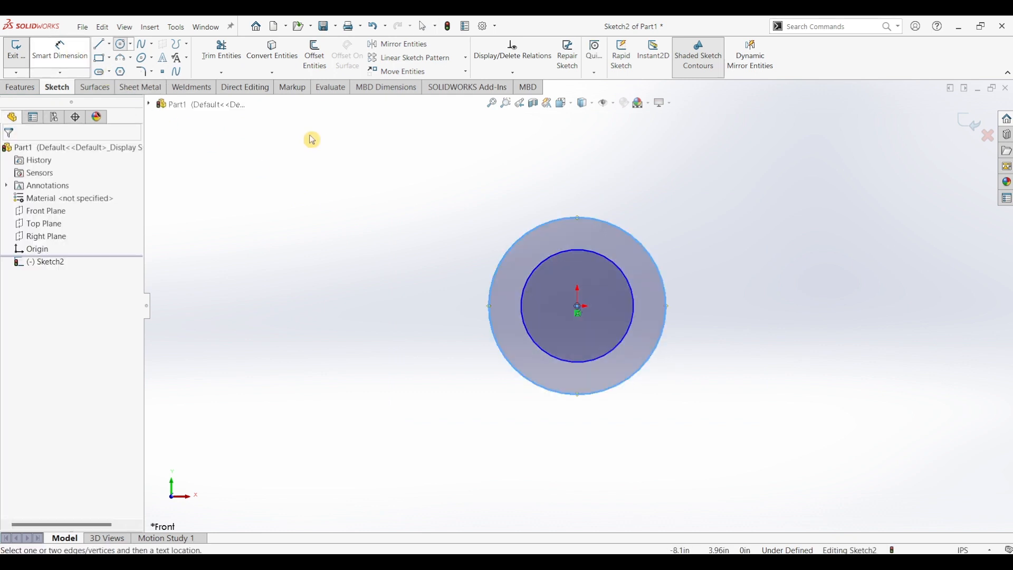
pyautogui.click(635, 299)
pyautogui.click(692, 310)
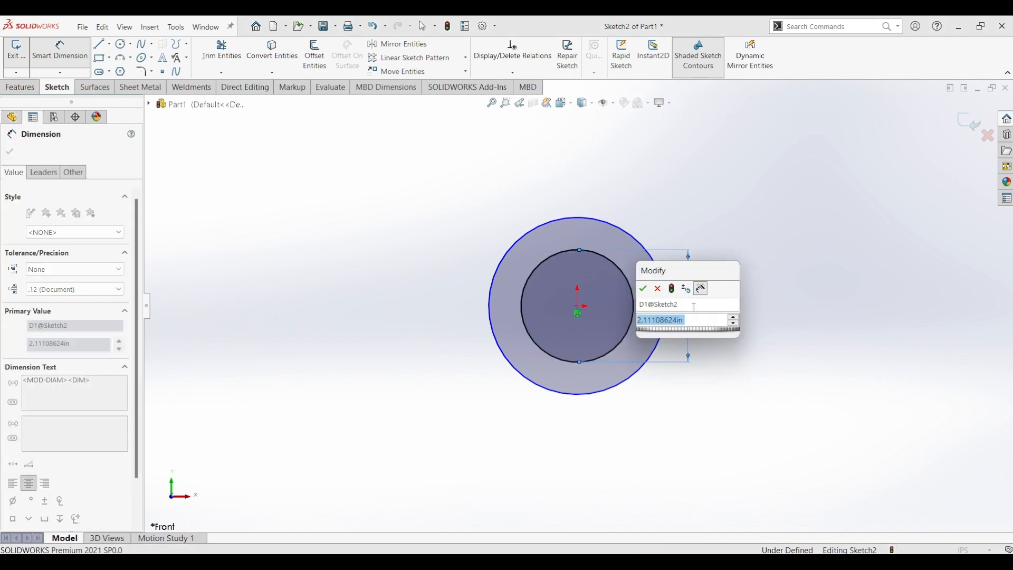
pyautogui.write('1')
pyautogui.press('Return')
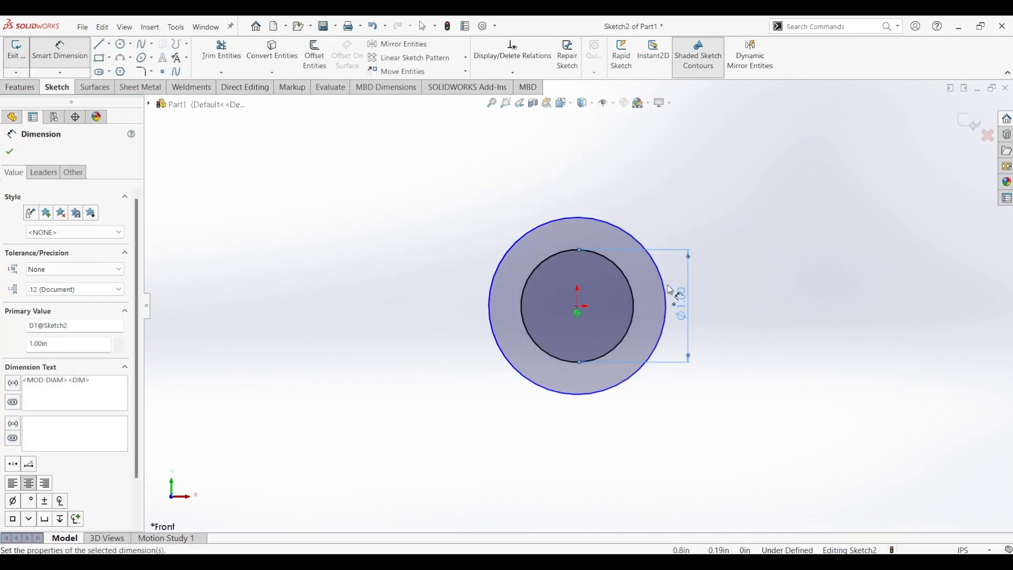
pyautogui.click(666, 299)
pyautogui.click(735, 318)
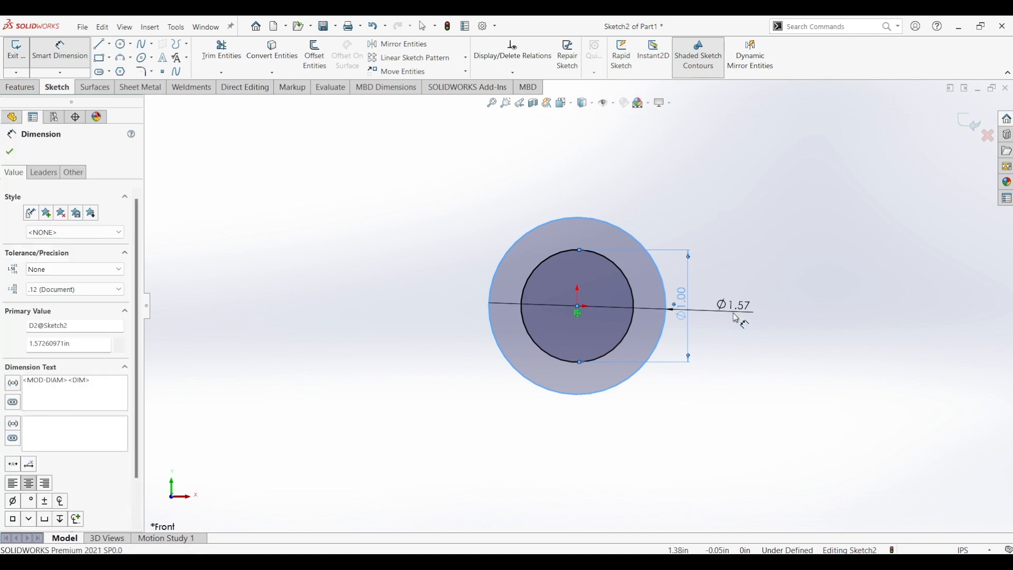
pyautogui.write('1.5')
pyautogui.press('Return')
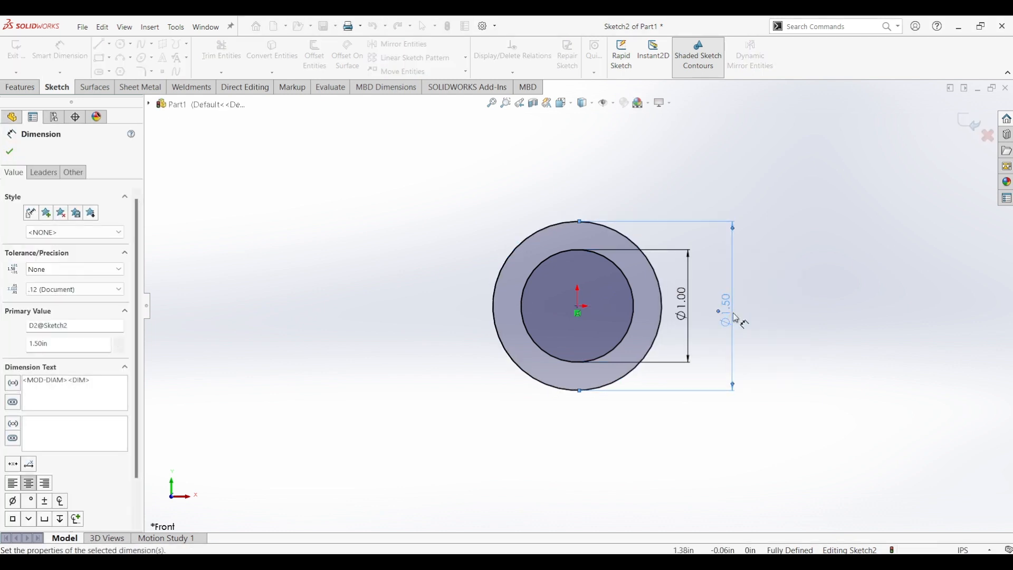
# Sketch a closed L-shaped line profile through the origin, about 5.62 in long, with a bar about 0.21 in thick and an upright end about 1.13 in high
pyautogui.click(100, 46)
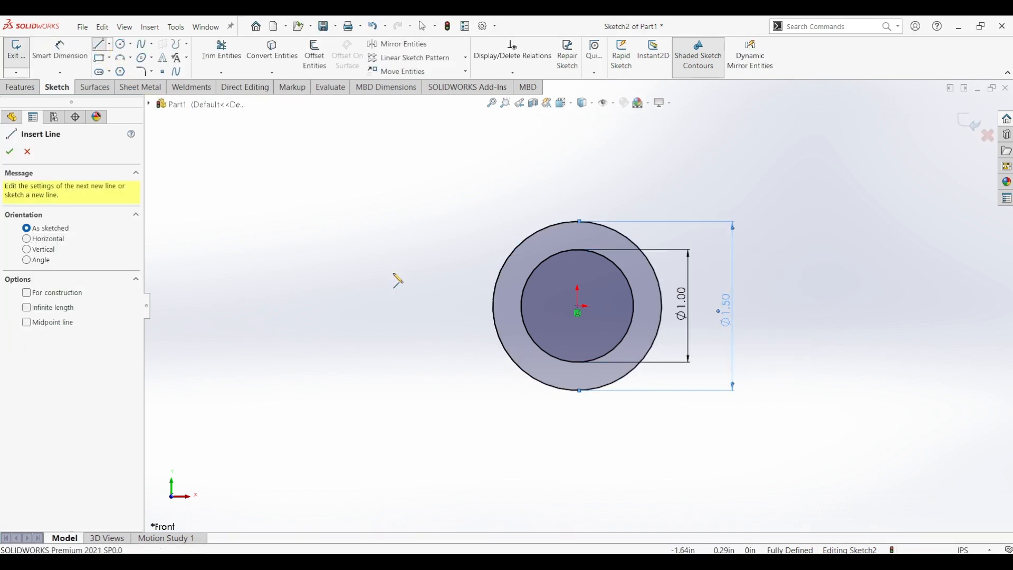
pyautogui.click(577, 306)
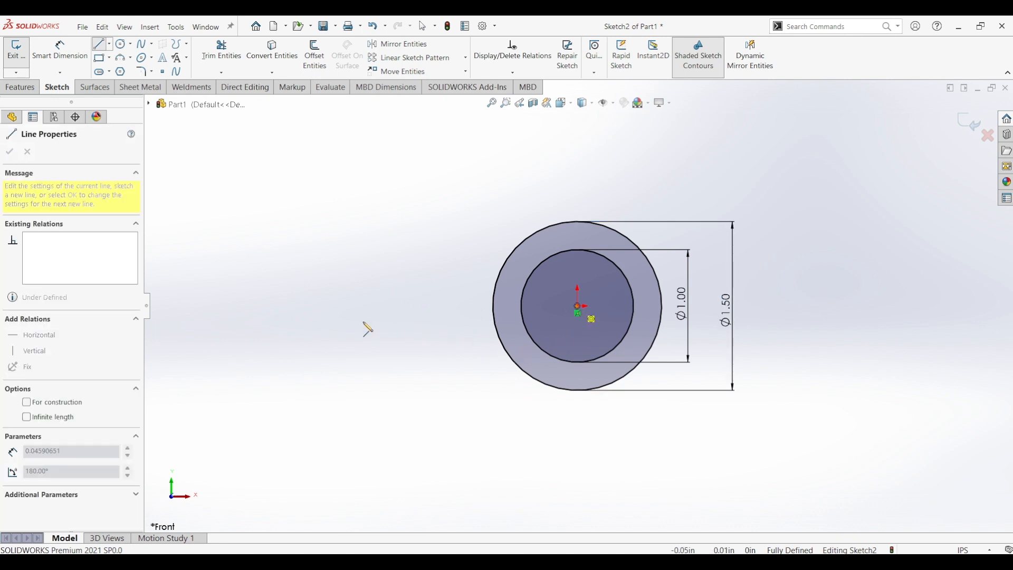
pyautogui.click(236, 306)
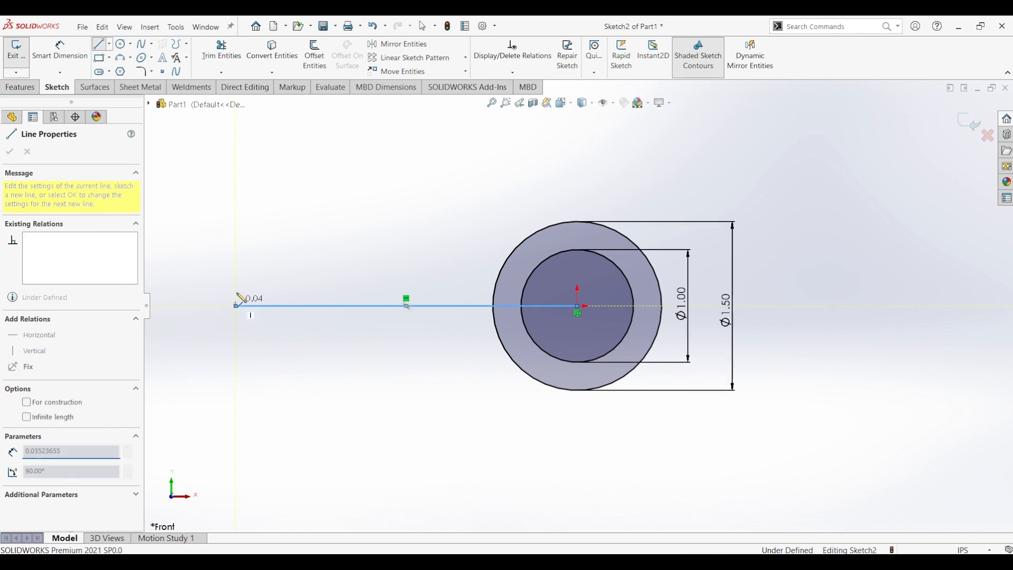
pyautogui.click(236, 282)
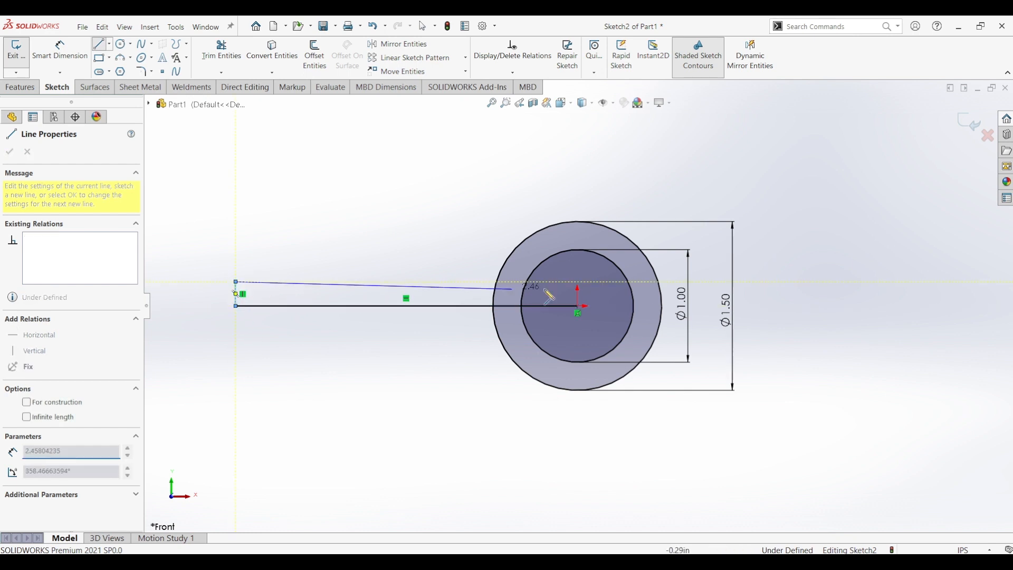
pyautogui.click(835, 283)
pyautogui.click(835, 179)
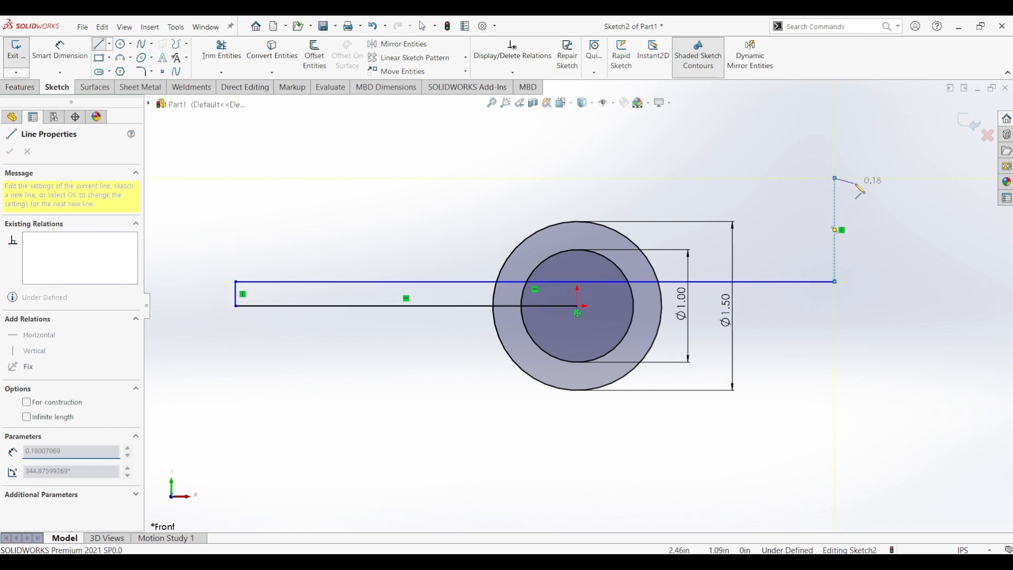
pyautogui.click(869, 179)
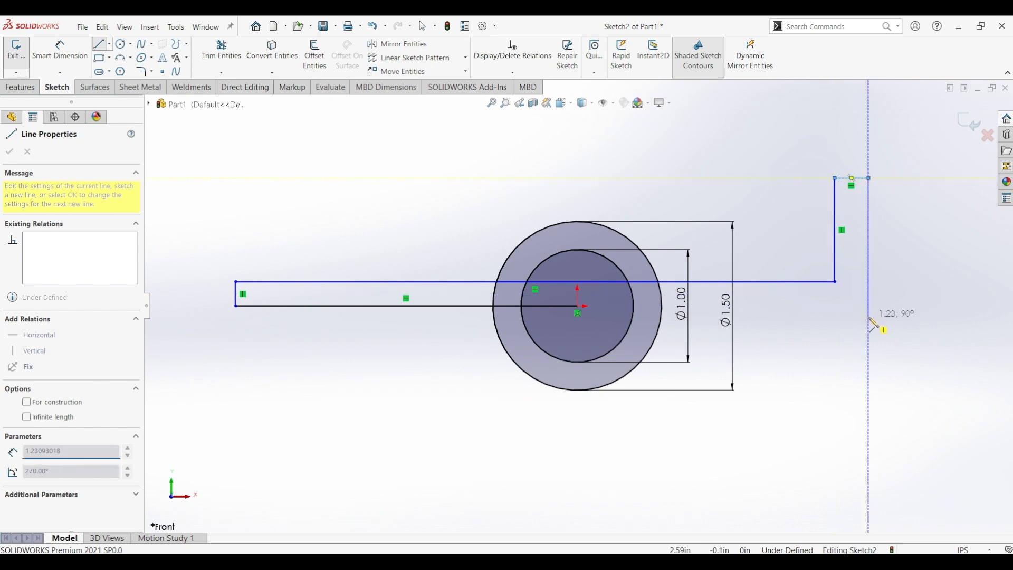
pyautogui.click(869, 306)
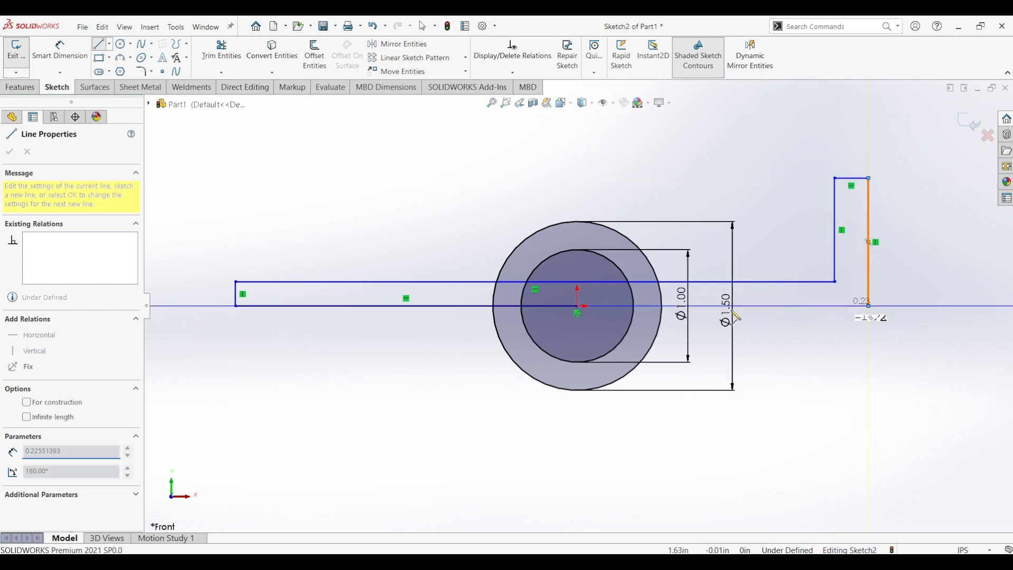
pyautogui.click(578, 306)
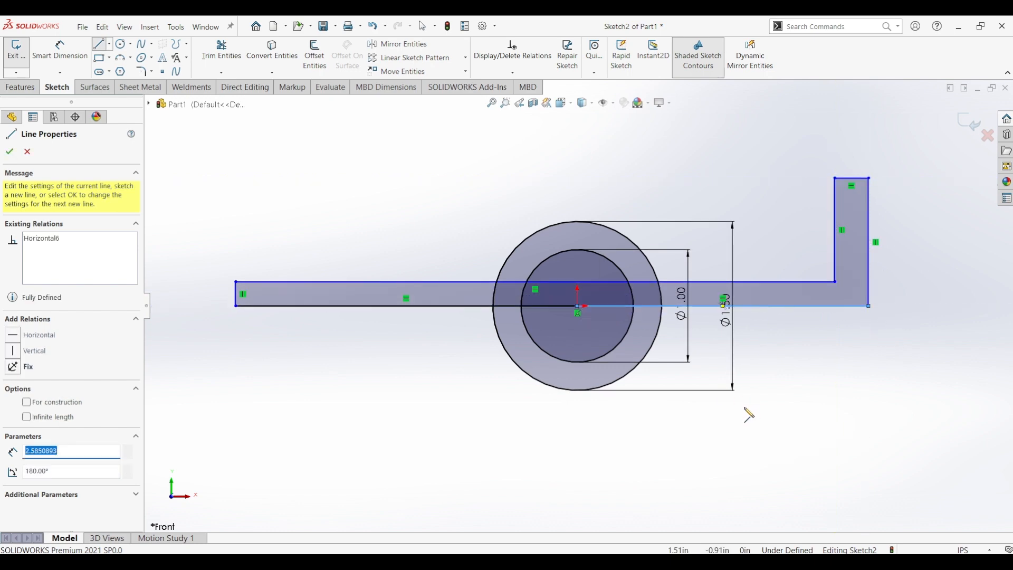
pyautogui.press('Escape')
# Dimension the overall horizontal length between the L-profile's two end lines as 6.5 in
pyautogui.click(60, 53)
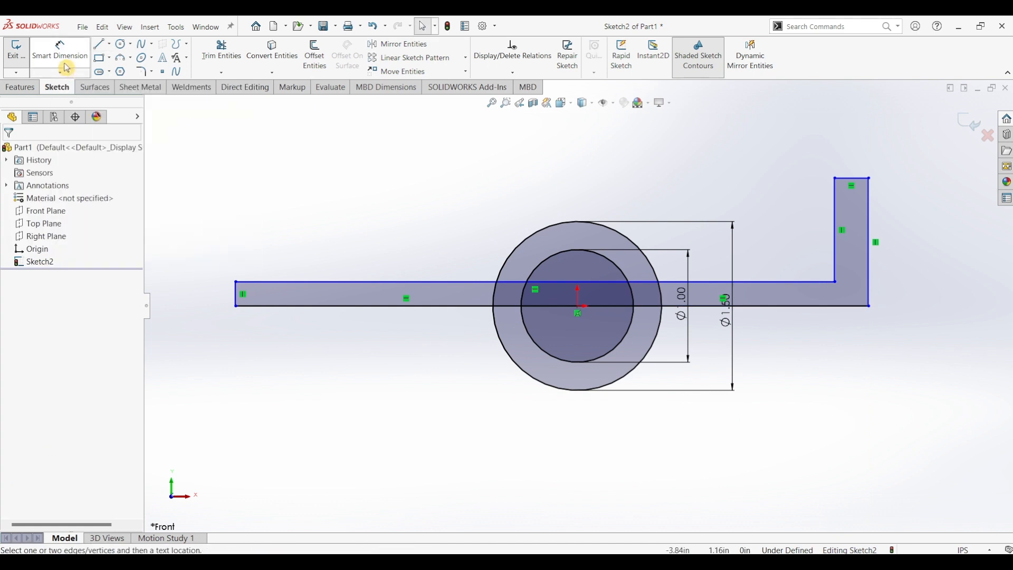
pyautogui.click(236, 298)
pyautogui.click(870, 291)
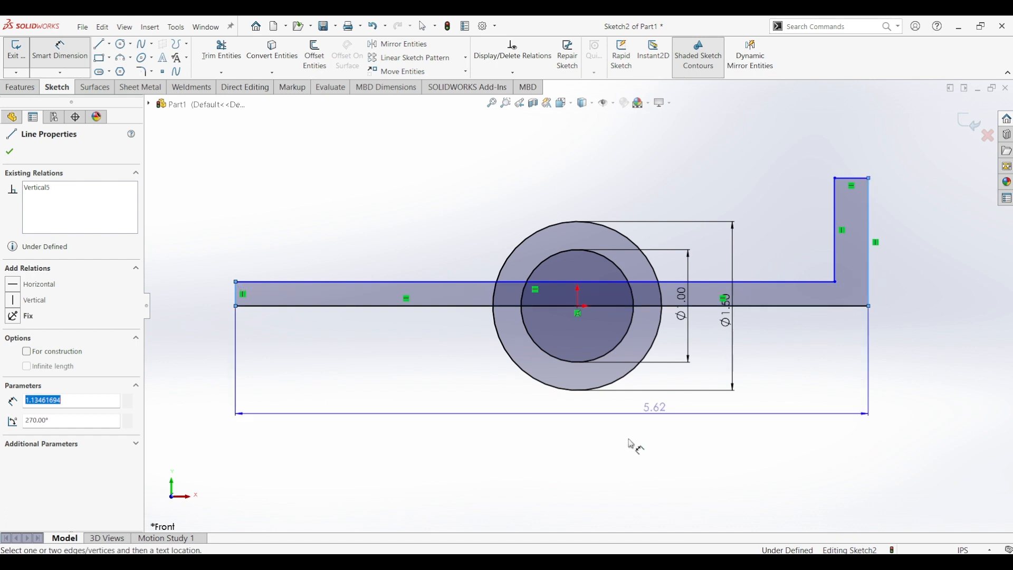
pyautogui.click(590, 447)
pyautogui.write('6.')
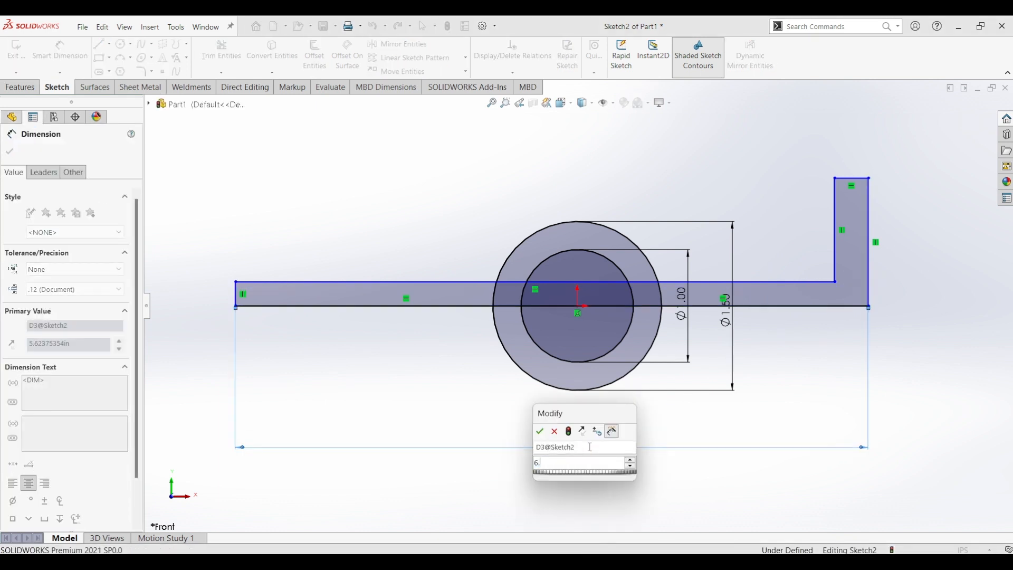
pyautogui.write('5')
pyautogui.press('Return')
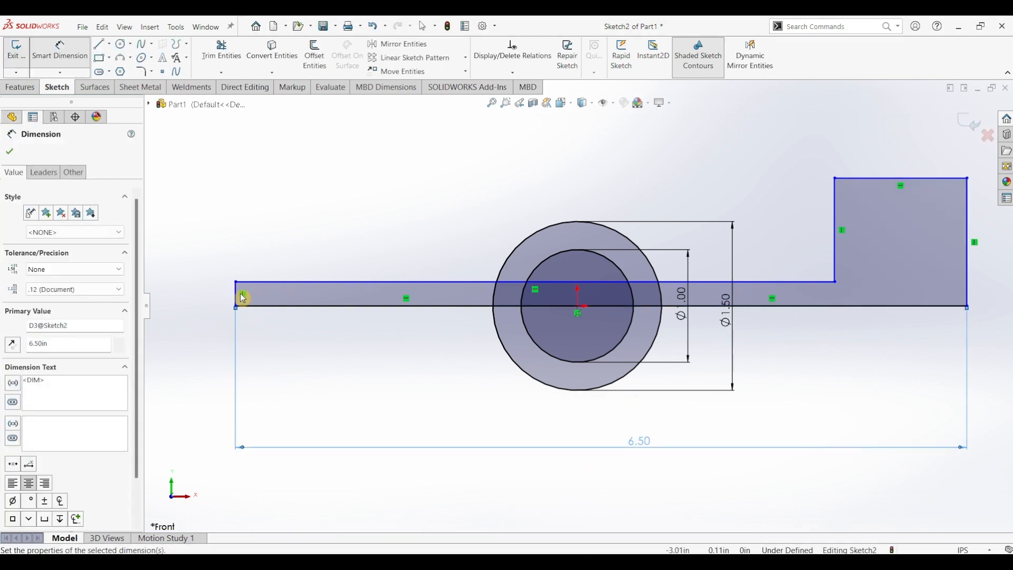
# Dimension the thickness of the L-profile's long horizontal bar as 0.25 in
pyautogui.click(236, 295)
pyautogui.click(207, 299)
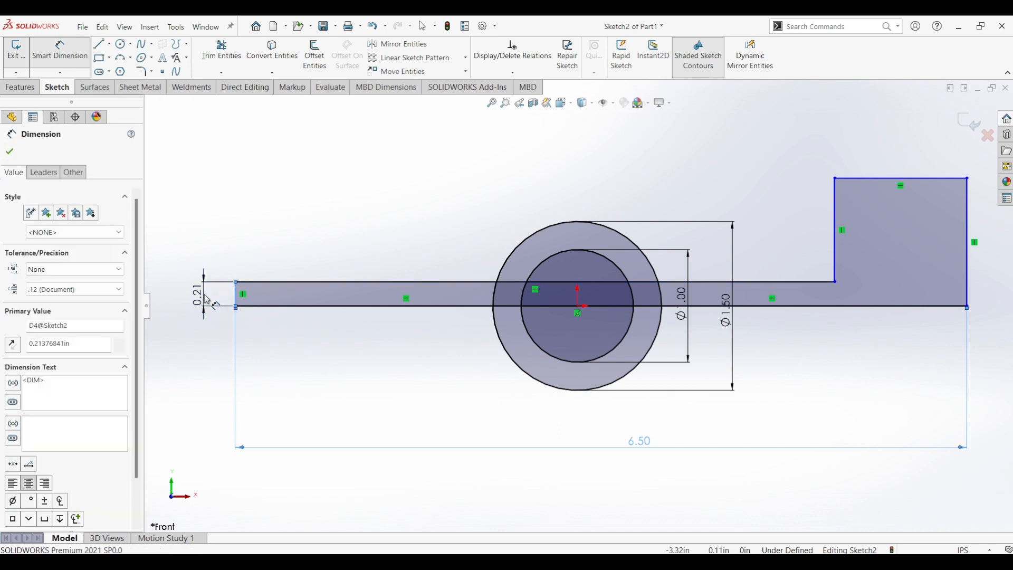
pyautogui.write('.25')
pyautogui.press('Return')
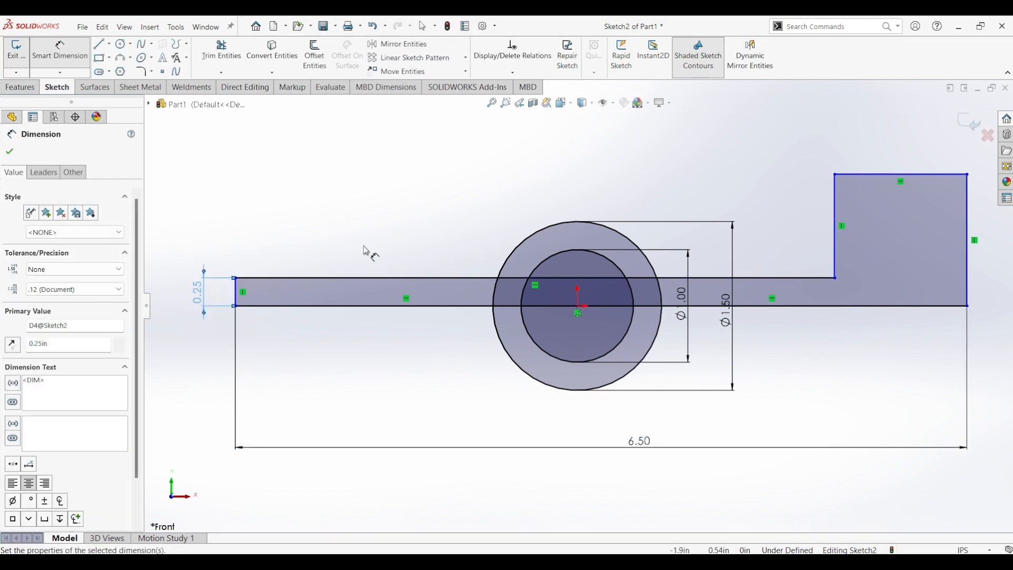
# Dimension the L-profile's upright end with a height of 0.9 in and a thickness of 0.25 in
pyautogui.click(968, 219)
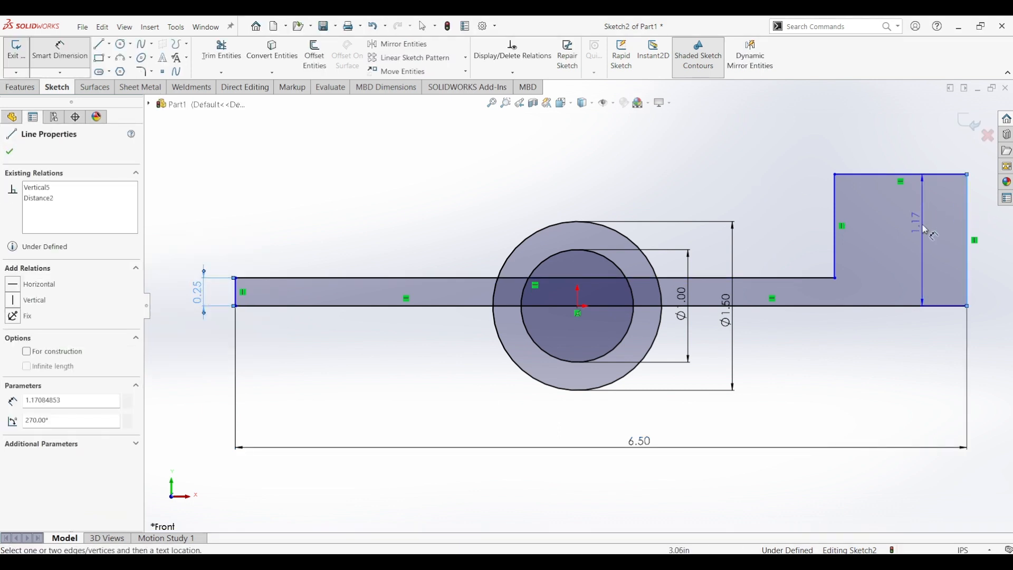
pyautogui.click(927, 231)
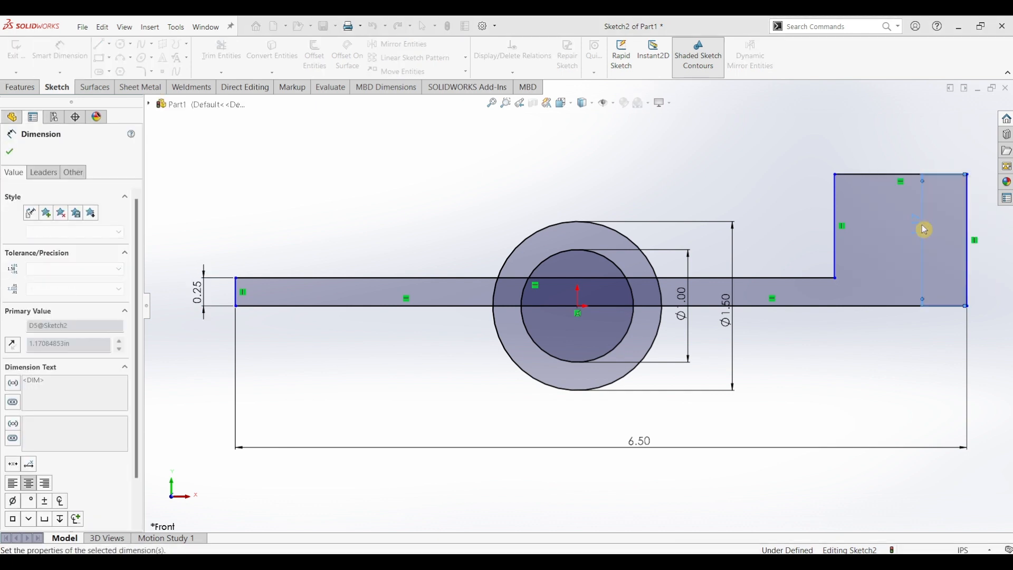
pyautogui.write('.9')
pyautogui.press('Return')
pyautogui.click(906, 204)
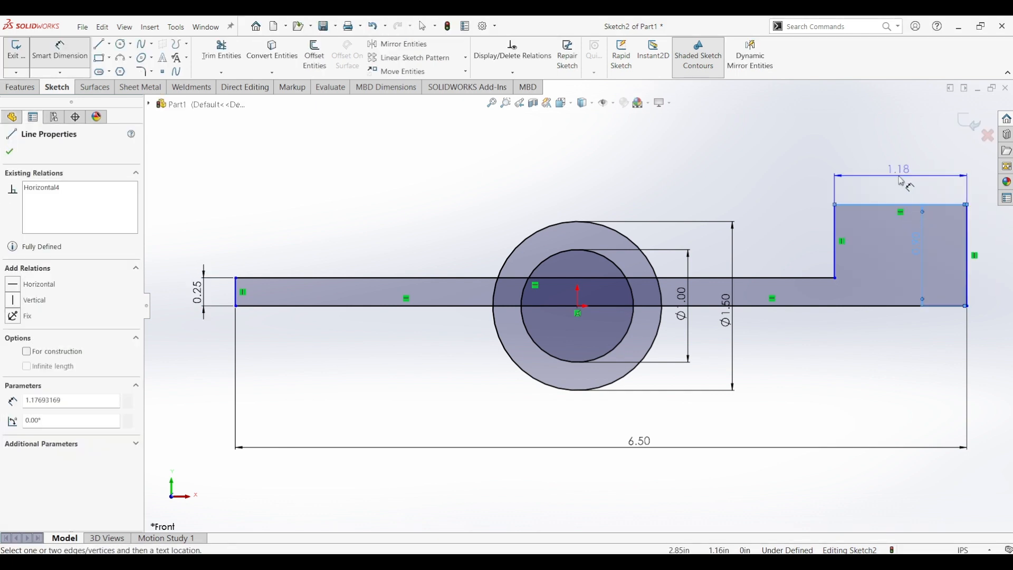
pyautogui.click(904, 178)
pyautogui.write('.25')
pyautogui.press('Return')
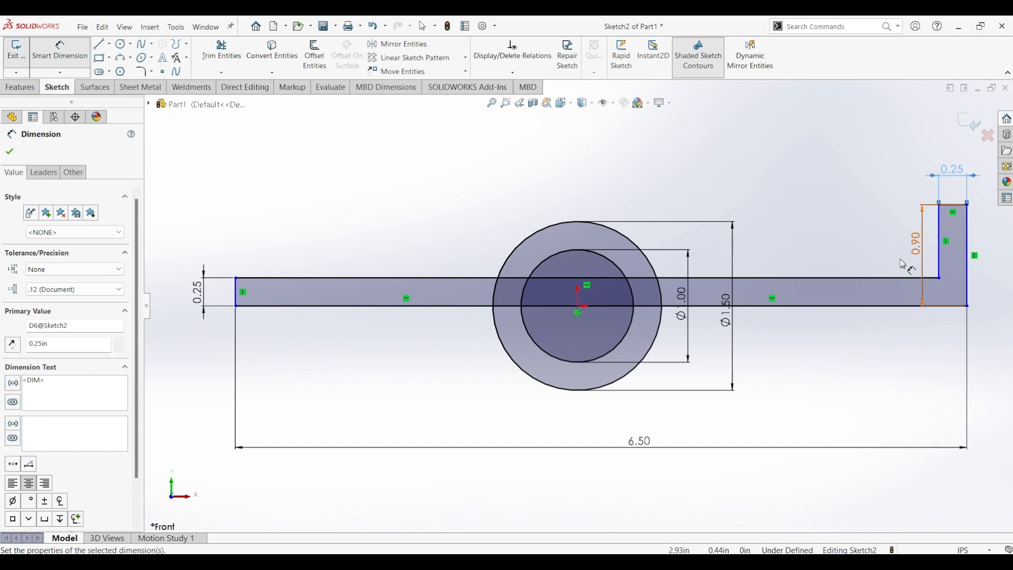
# Dimension the horizontal distance from the origin to the upright end's outer vertical line as 2.25 in
pyautogui.click(970, 293)
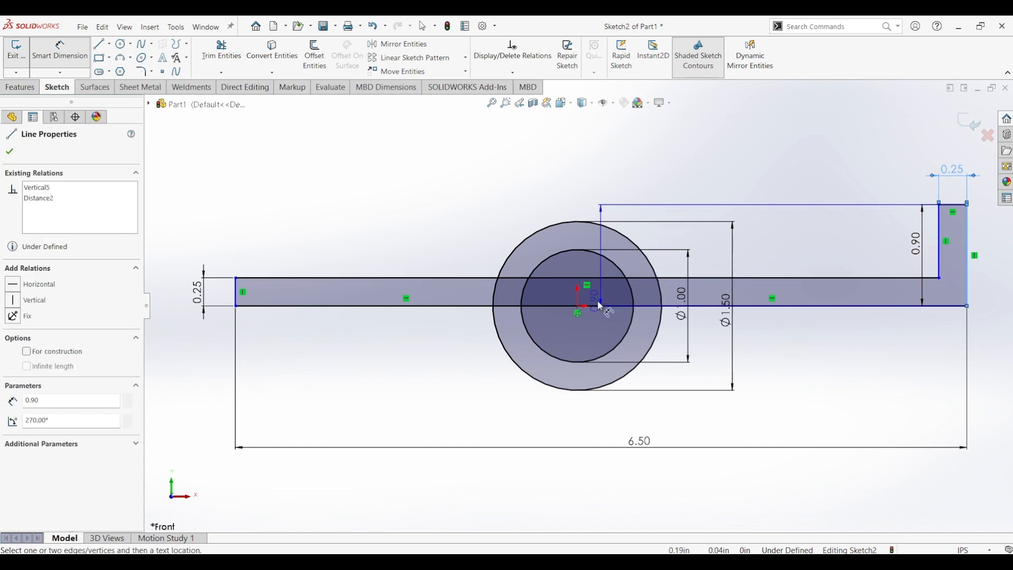
pyautogui.click(579, 306)
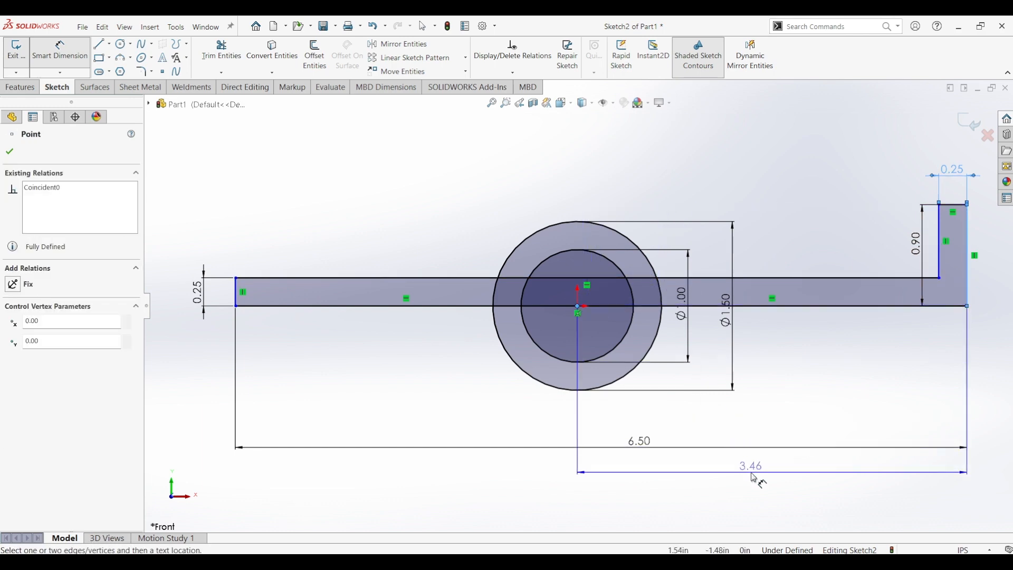
pyautogui.click(748, 471)
pyautogui.write('2.25')
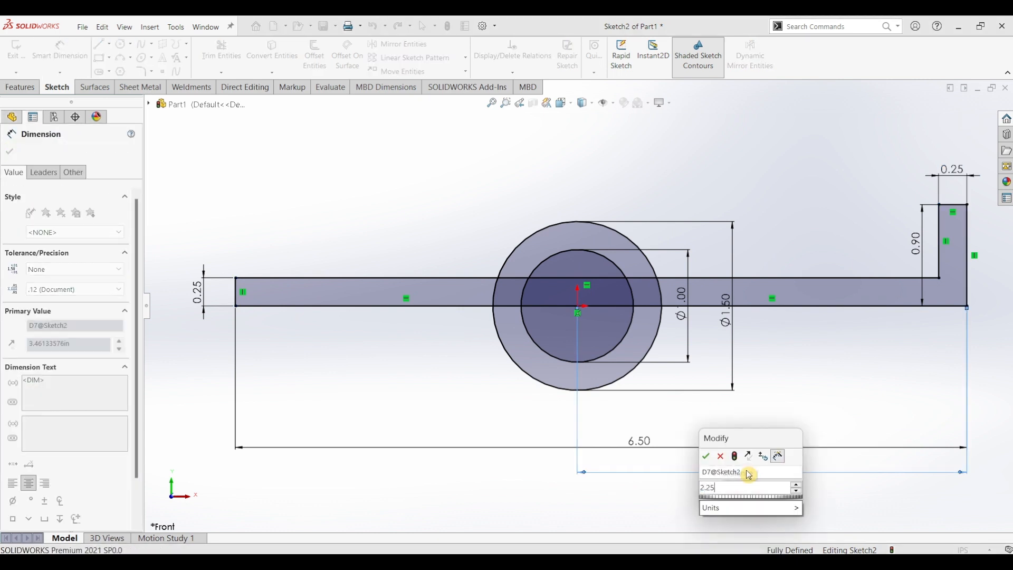
pyautogui.press('Return')
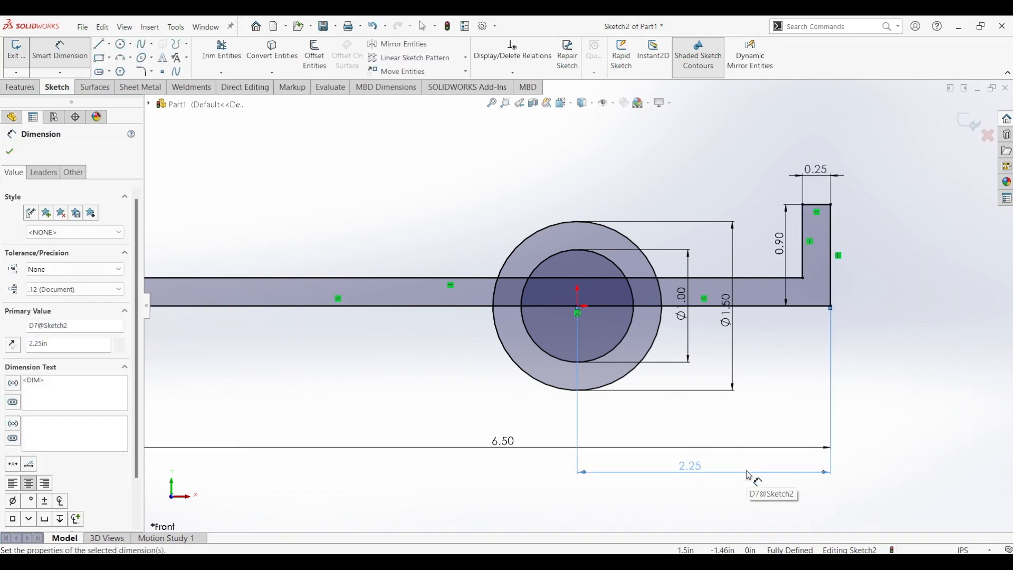
pyautogui.press('f')
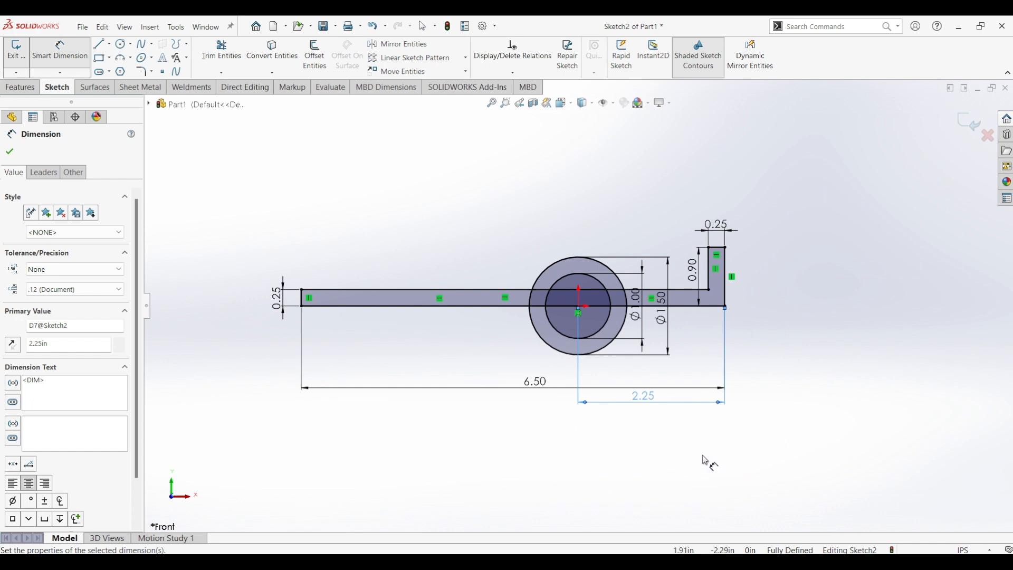
pyautogui.press('Escape')
# Trim away the lower halves of both circles and the bar line segments that cross the resulting arch
pyautogui.click(221, 53)
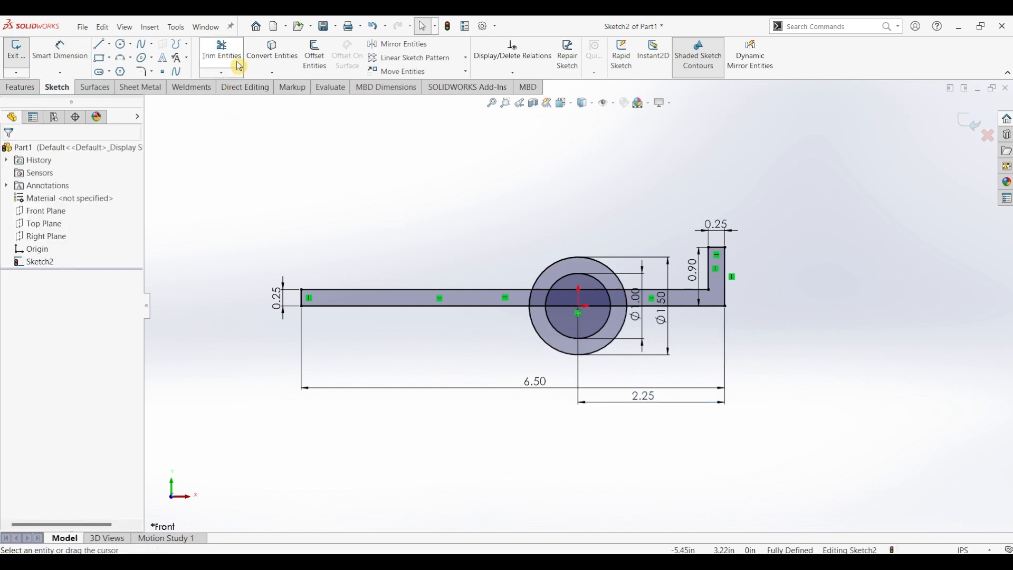
pyautogui.moveTo(538, 351); pyautogui.dragTo(568, 326)
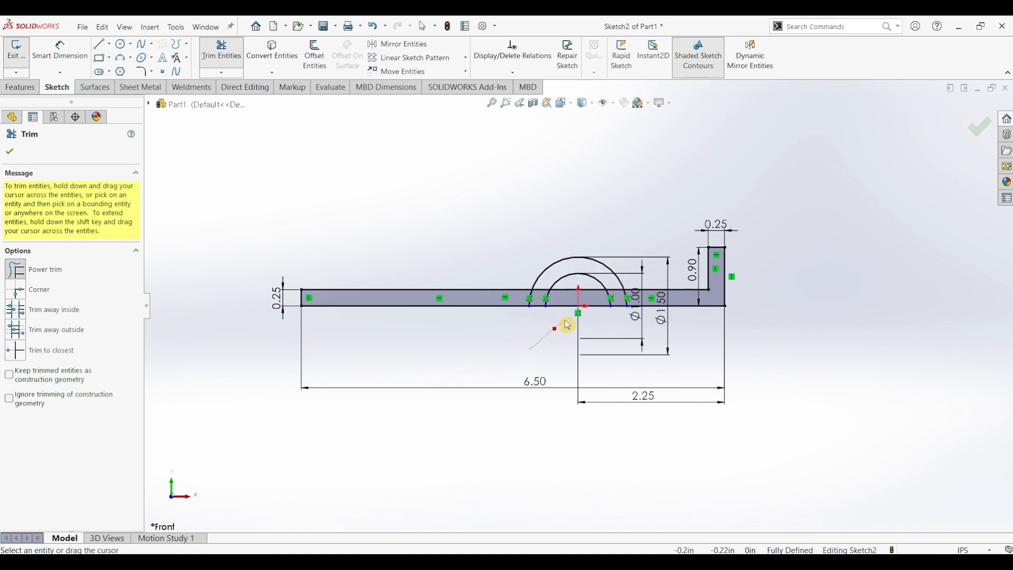
pyautogui.scroll(-5, 566, 323)
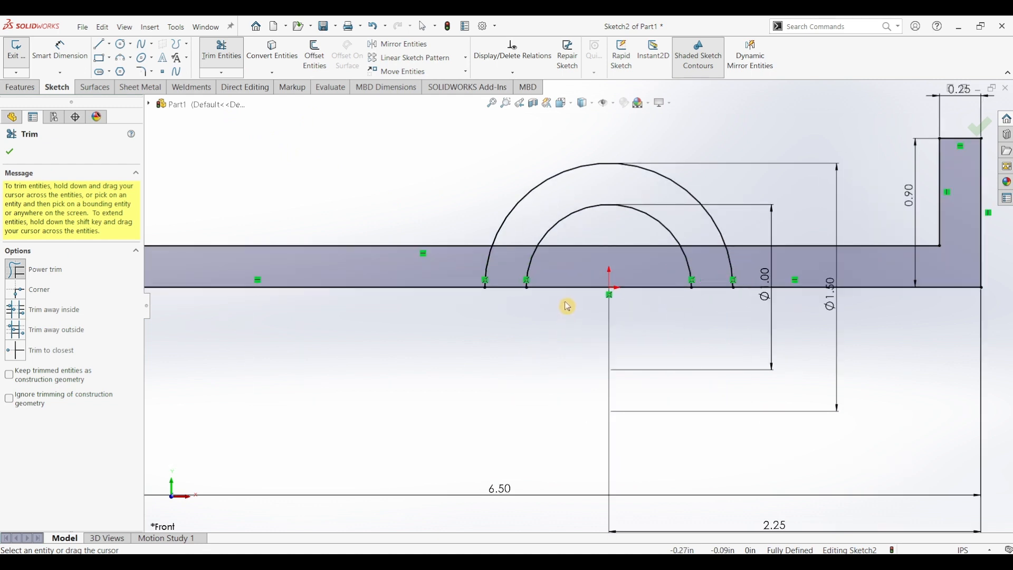
pyautogui.moveTo(567, 306)
pyautogui.mouseDown()
pyautogui.moveTo(577, 334)
pyautogui.moveTo(633, 307)
pyautogui.moveTo(645, 255)
pyautogui.moveTo(630, 241)
pyautogui.mouseUp()
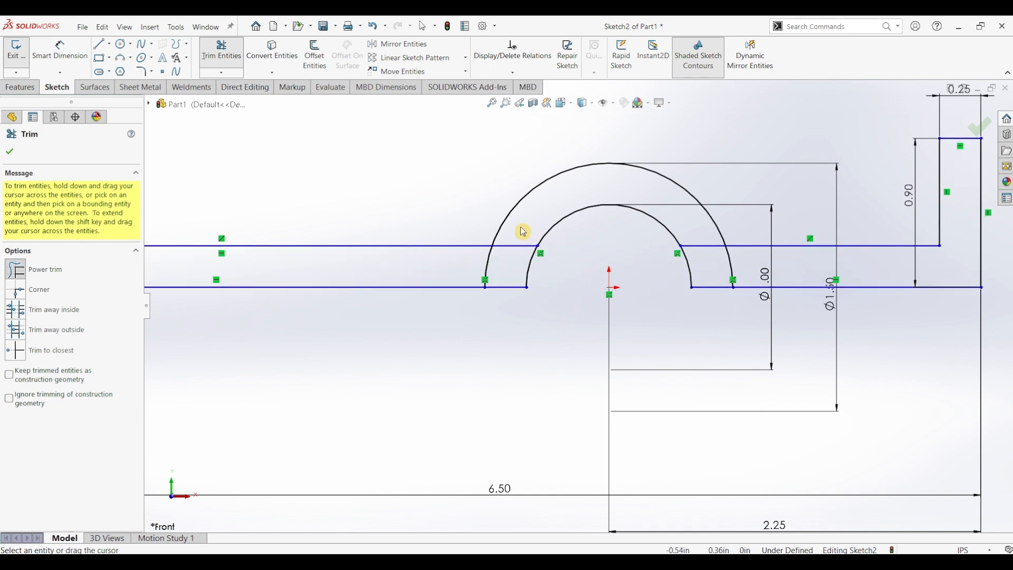
pyautogui.moveTo(523, 232); pyautogui.dragTo(587, 228)
pyautogui.moveTo(699, 237); pyautogui.dragTo(697, 285)
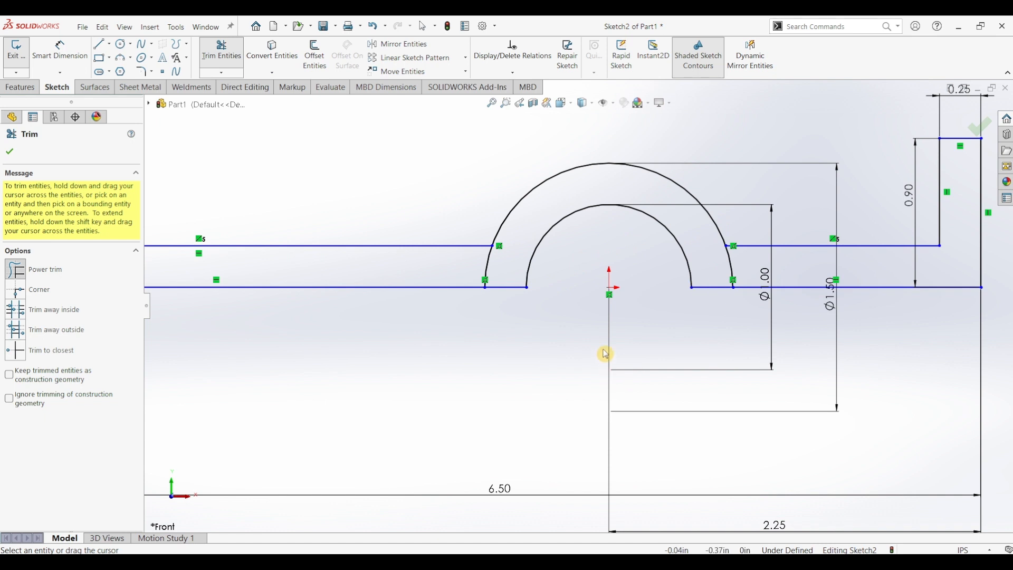
pyautogui.press('Escape')
pyautogui.press('f')
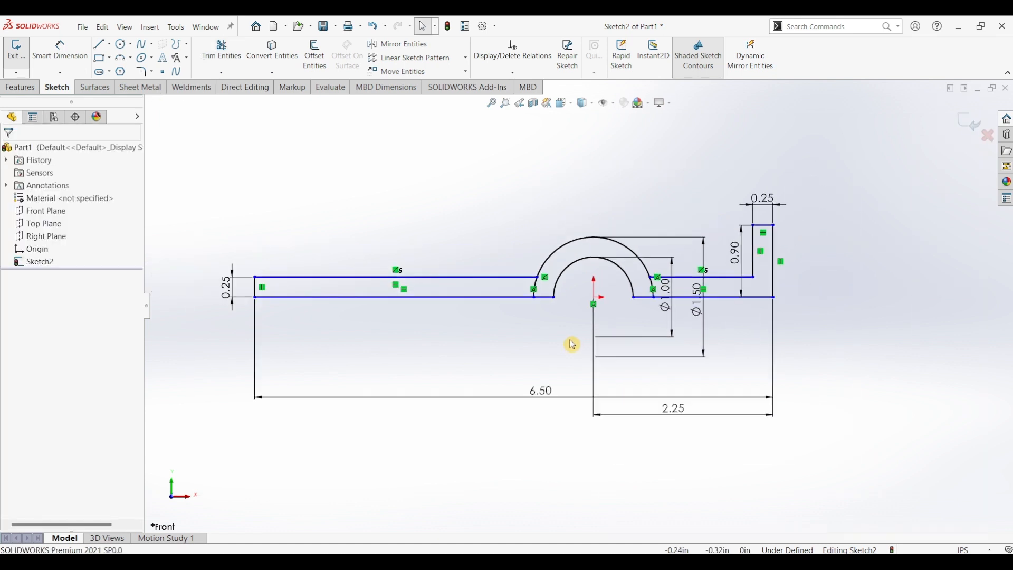
# Add horizontal relations between the origin and each of the inner arc's two endpoints
pyautogui.click(555, 298)
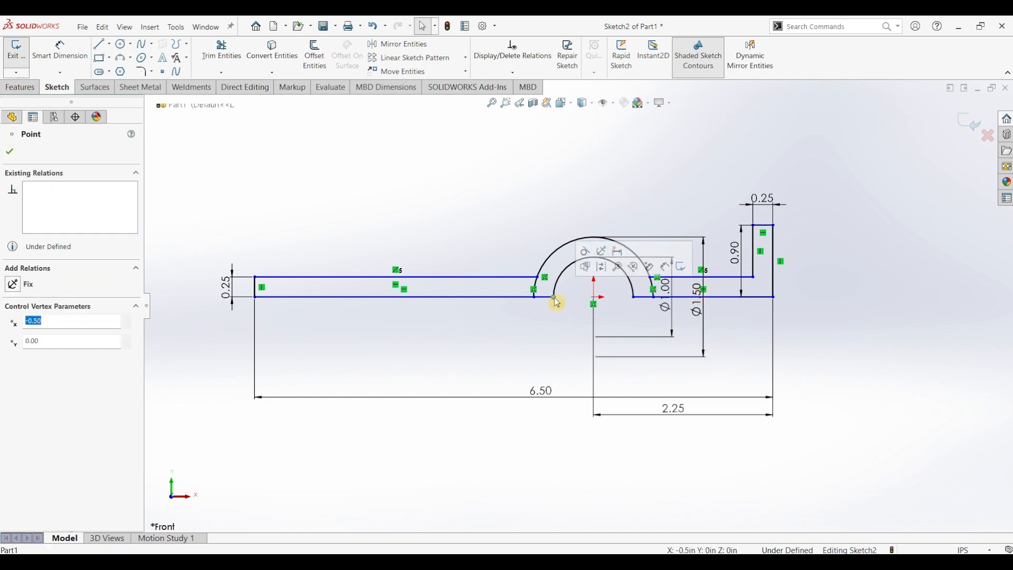
pyautogui.keyDown('ctrl'); pyautogui.click(596, 302); pyautogui.keyUp('ctrl')
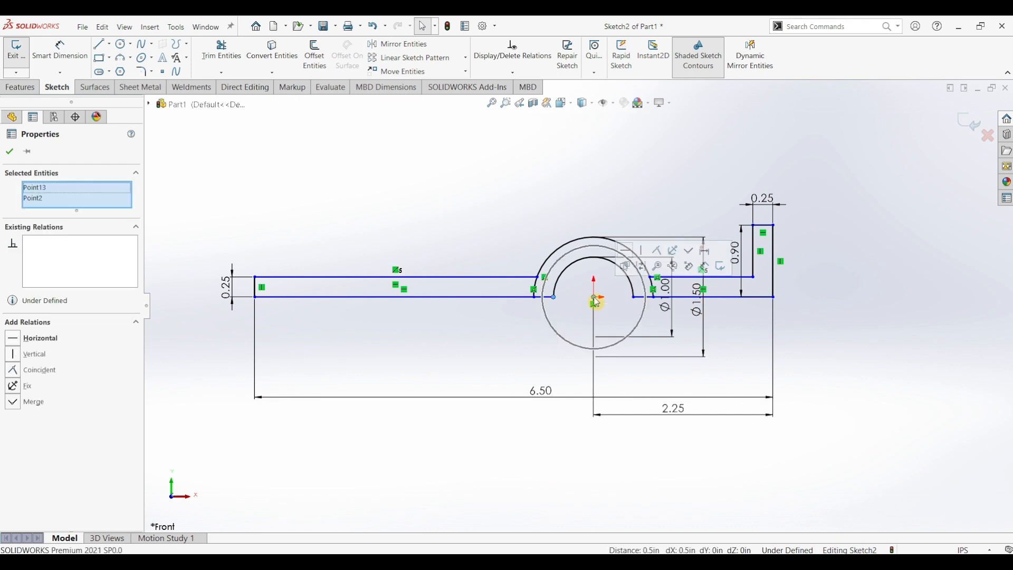
pyautogui.click(626, 255)
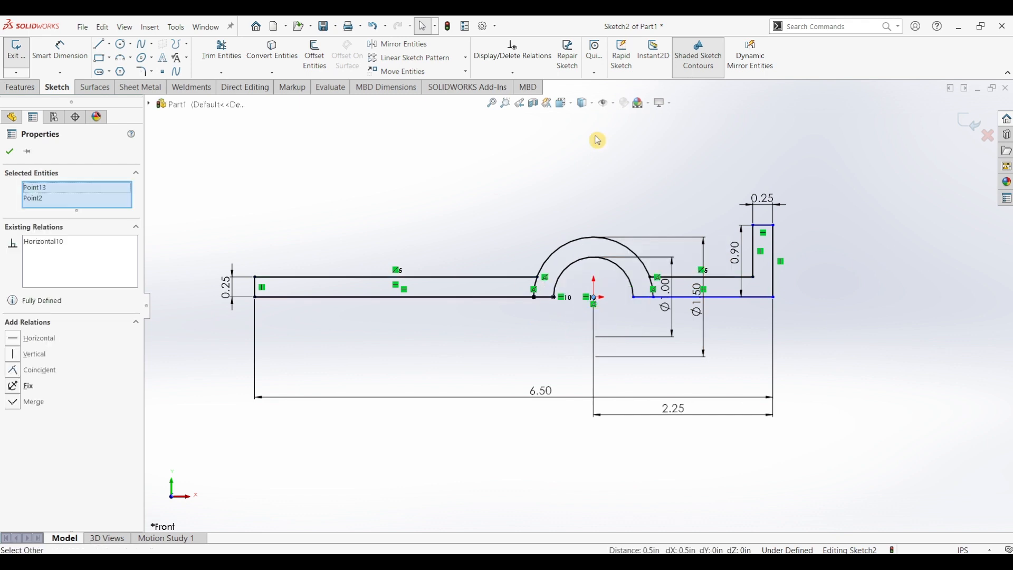
pyautogui.click(634, 307)
pyautogui.click(634, 297)
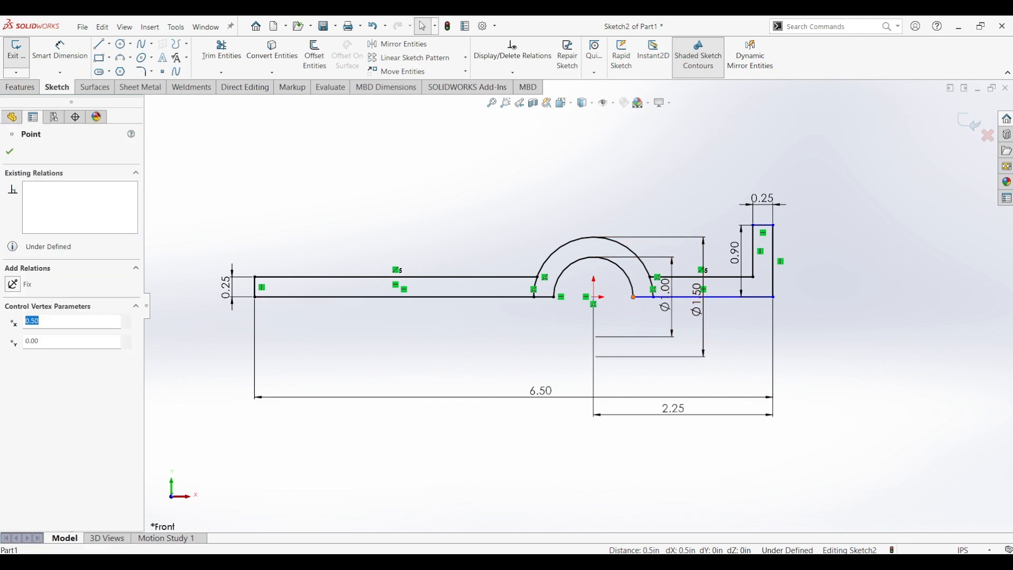
pyautogui.keyDown('ctrl'); pyautogui.click(599, 302); pyautogui.keyUp('ctrl')
pyautogui.click(627, 250)
pyautogui.click(832, 483)
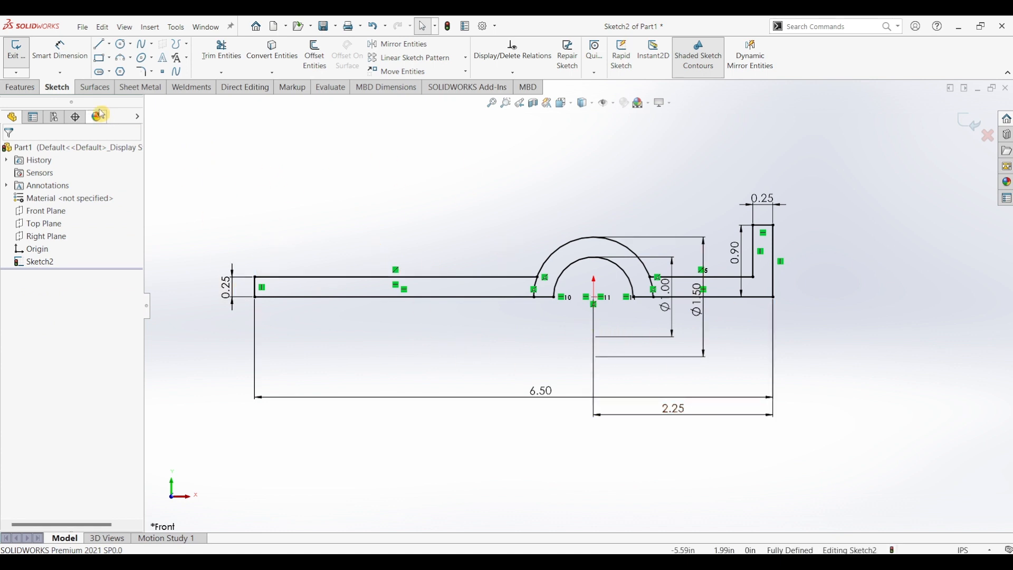
# Sketch two concentric circles about 0.6 in and 1.12 in in diameter above the long section of the bar
pyautogui.click(120, 43)
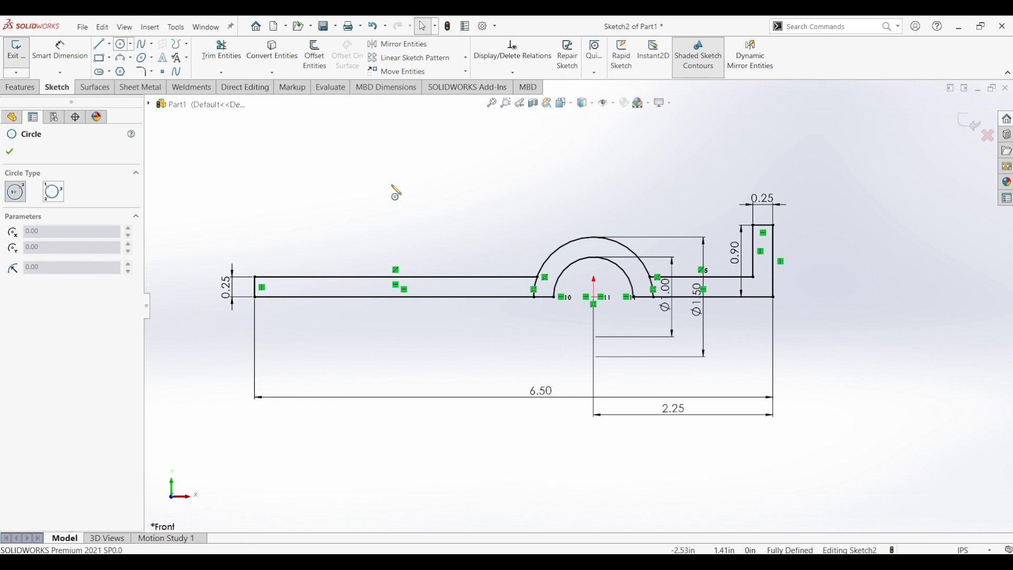
pyautogui.click(349, 175)
pyautogui.click(363, 194)
pyautogui.click(350, 175)
pyautogui.click(371, 213)
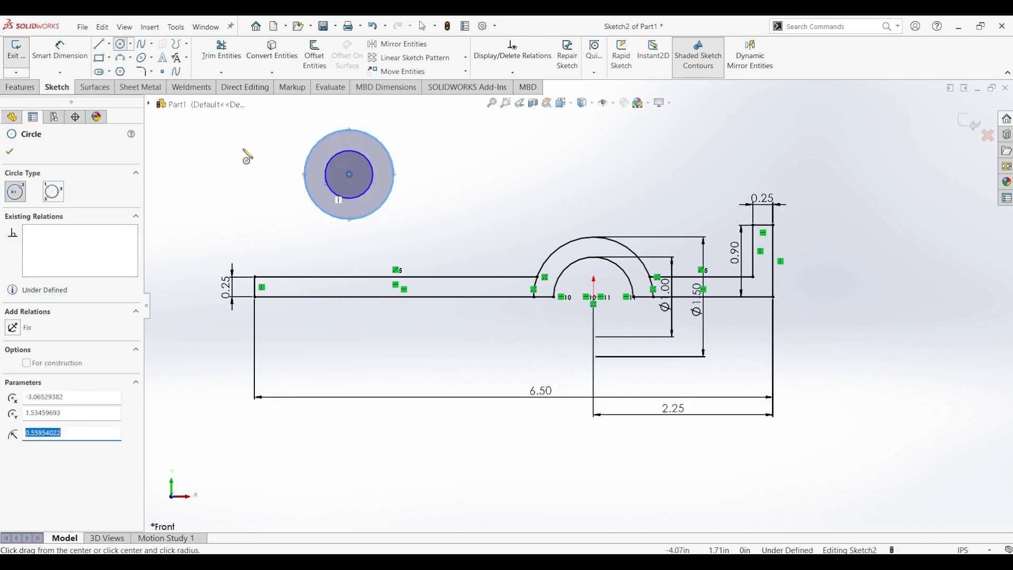
# Dimension the new concentric circles with an inner diameter of 0.875 in and an outer diameter of 1.5 in
pyautogui.click(62, 56)
pyautogui.click(385, 181)
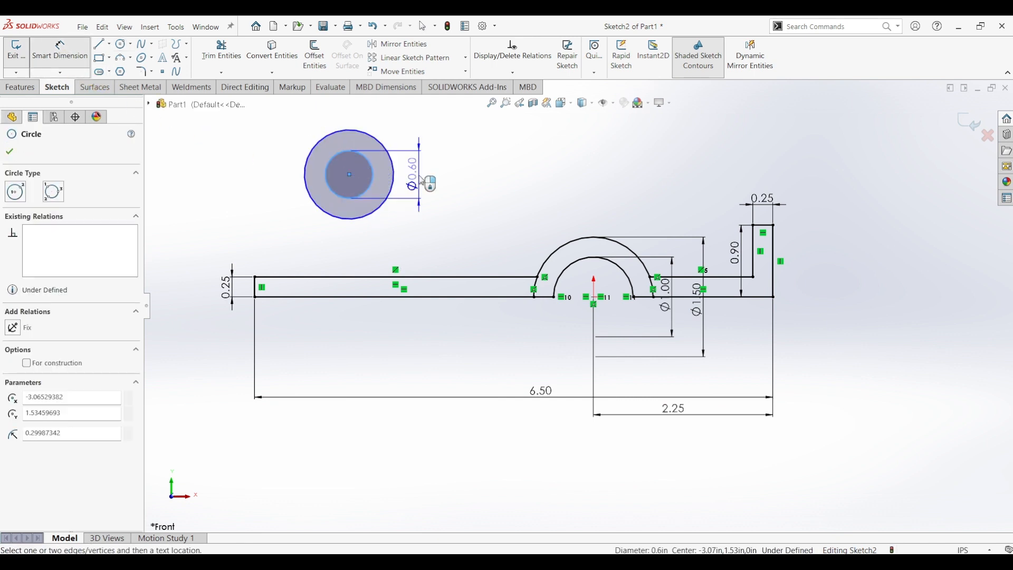
pyautogui.click(422, 181)
pyautogui.write('0.')
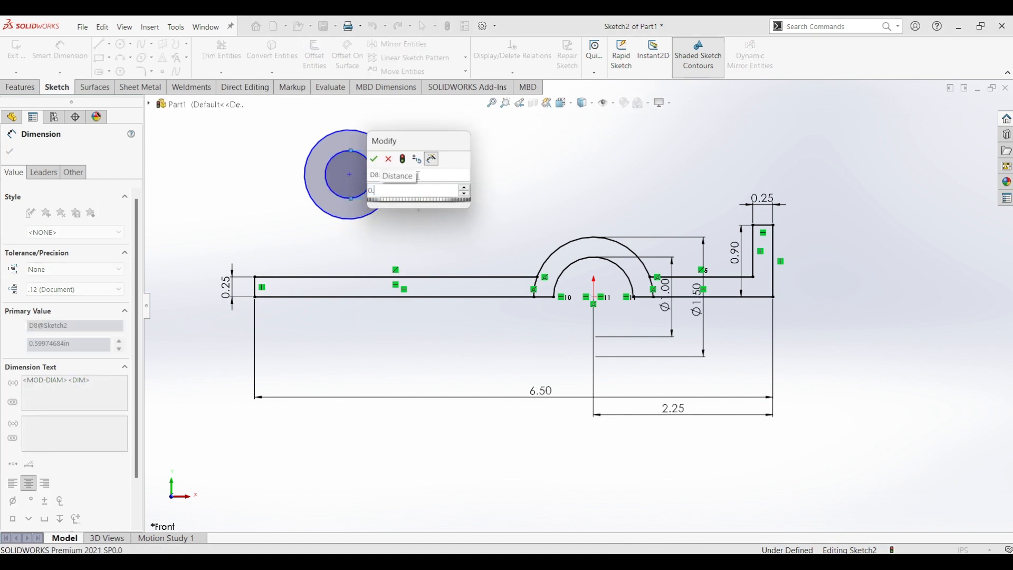
pyautogui.write('875')
pyautogui.press('Return')
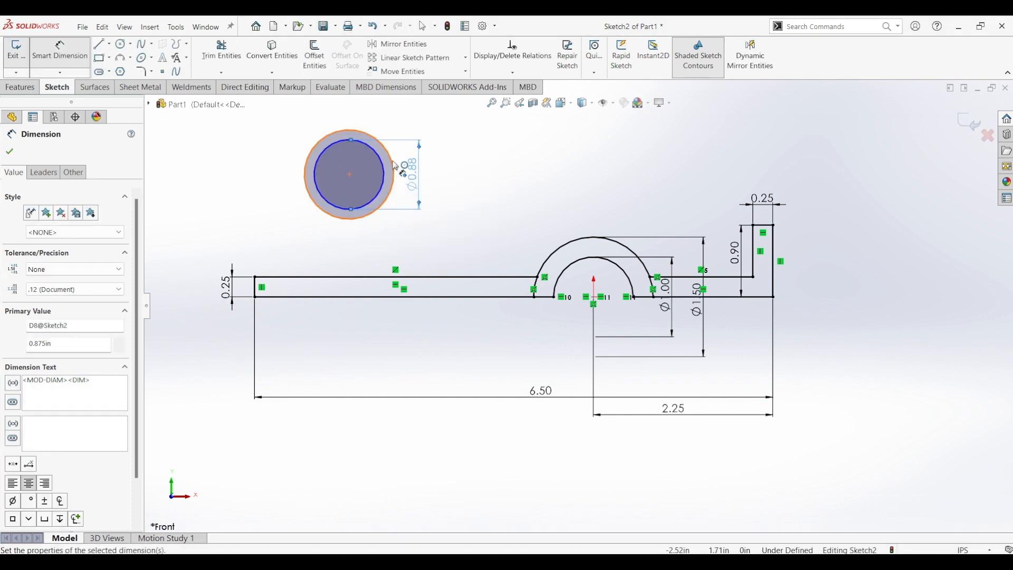
pyautogui.click(394, 166)
pyautogui.click(444, 178)
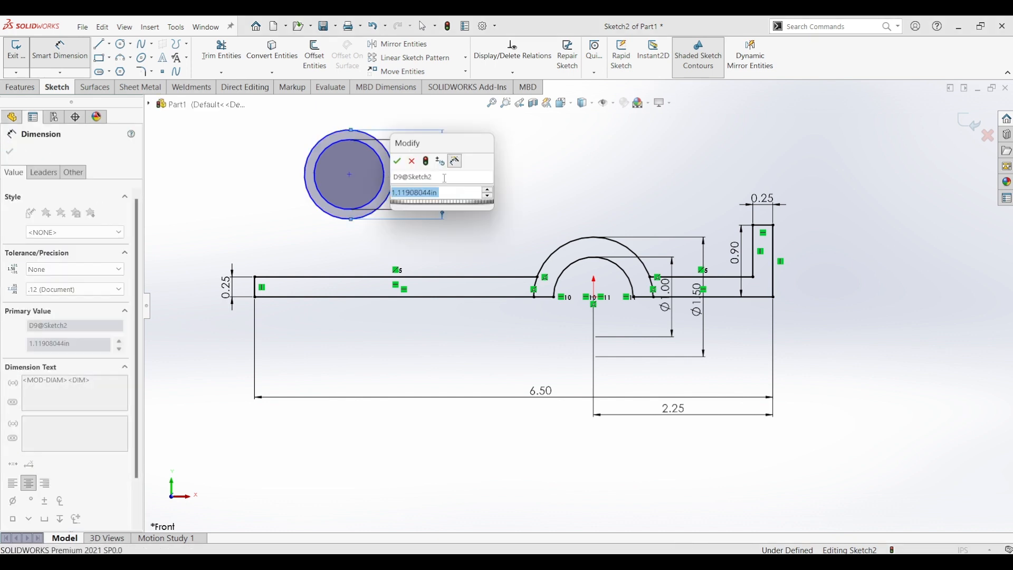
pyautogui.write('1.5')
pyautogui.press('Return')
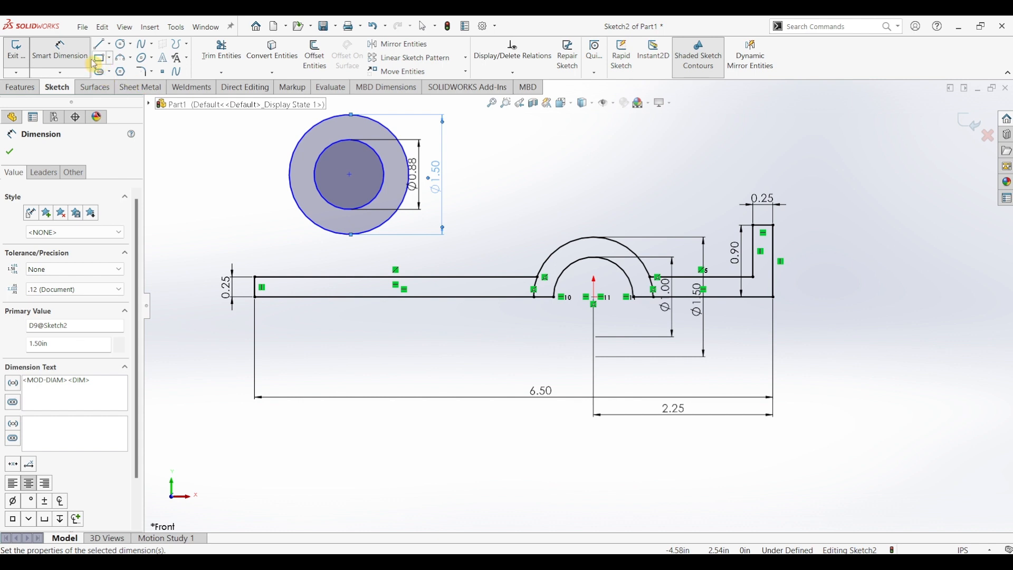
# Dimension the vertical distance from the concentric circles' center to the bar's bottom line as 1.375 in
pyautogui.click(350, 175)
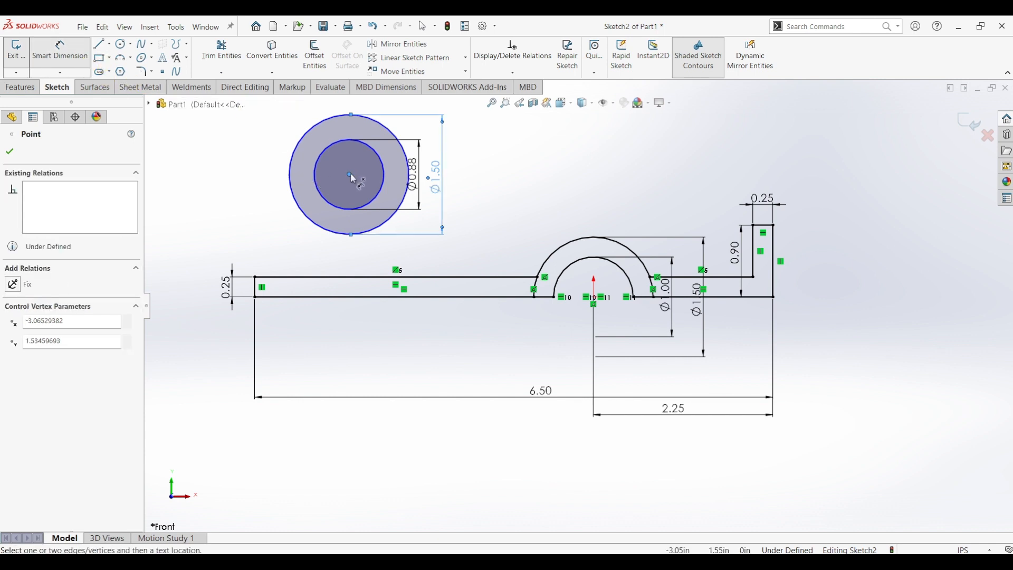
pyautogui.click(362, 297)
pyautogui.click(196, 232)
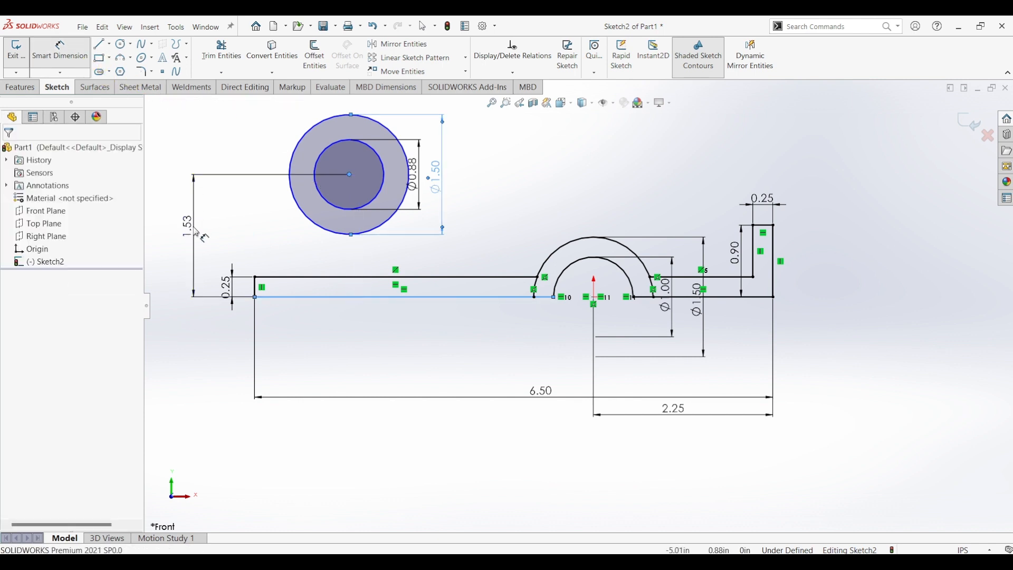
pyautogui.write('1.875')
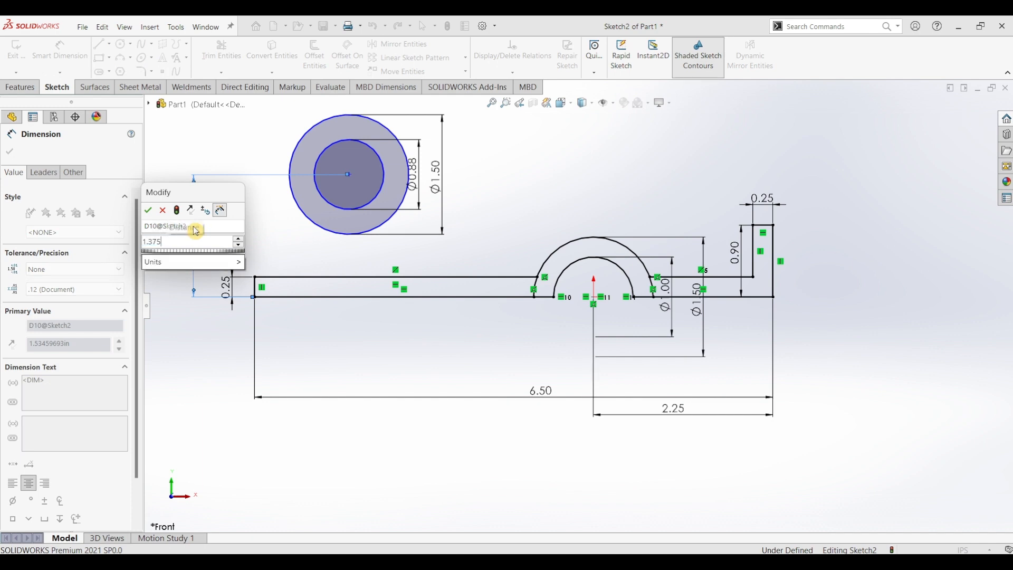
pyautogui.press('Return')
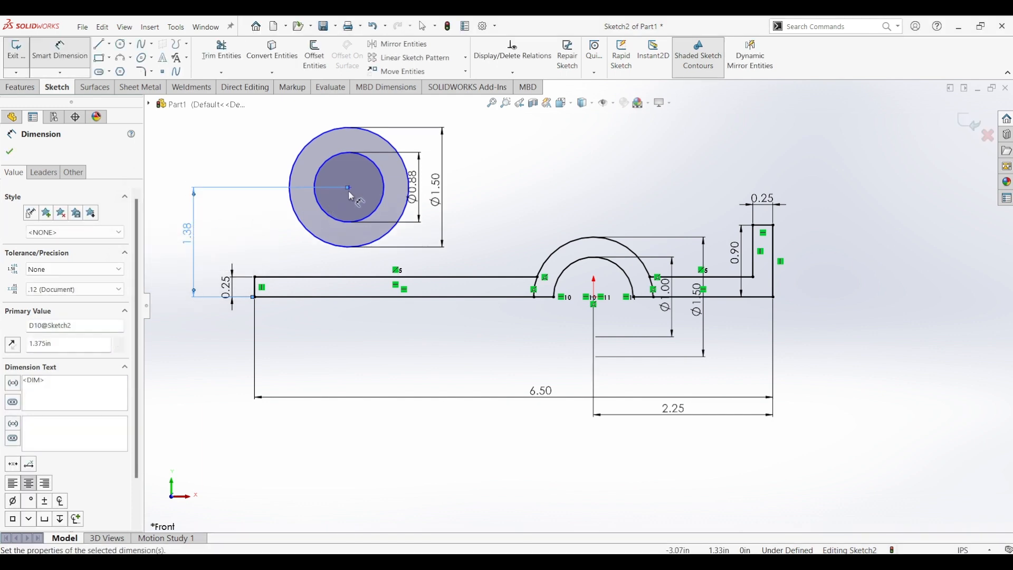
# Dimension the horizontal distance between the concentric circles' center and the origin as 3 in
pyautogui.click(349, 188)
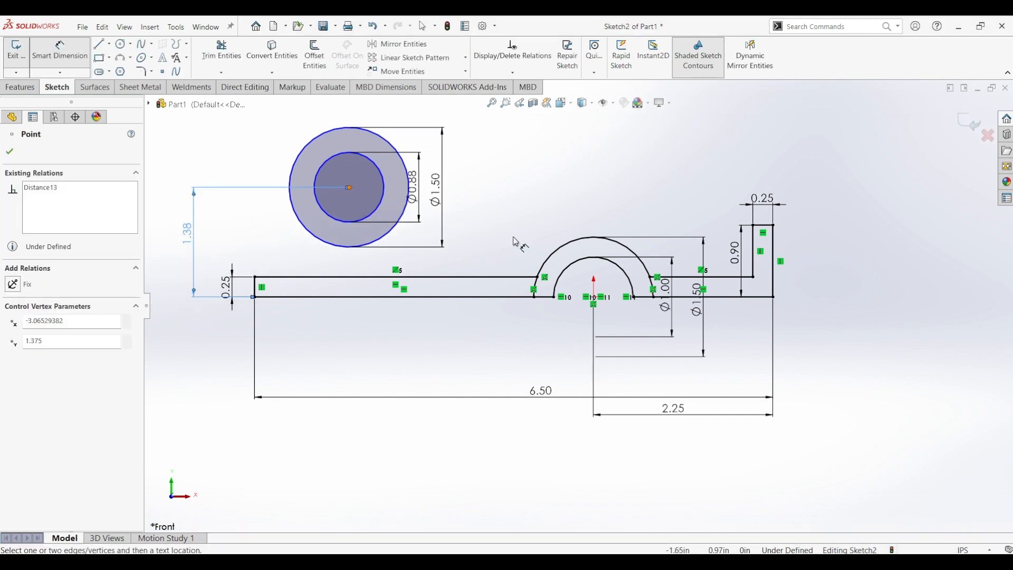
pyautogui.click(594, 297)
pyautogui.click(467, 335)
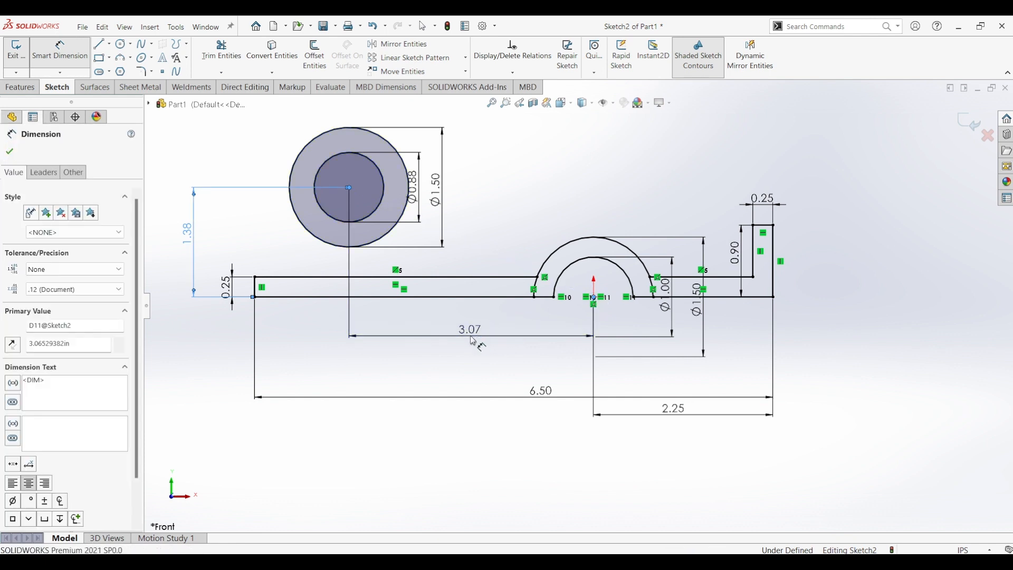
pyautogui.write('3')
pyautogui.press('Return')
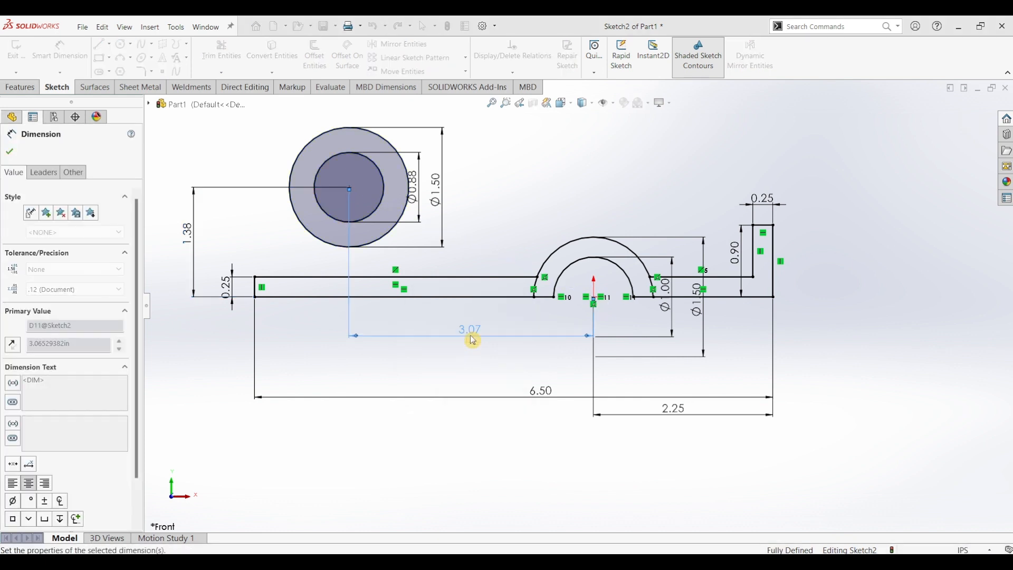
# Sketch a vertical line about 1.13 in long from the outer boss circle's left quadrant down to the bar's upper edge
pyautogui.click(100, 46)
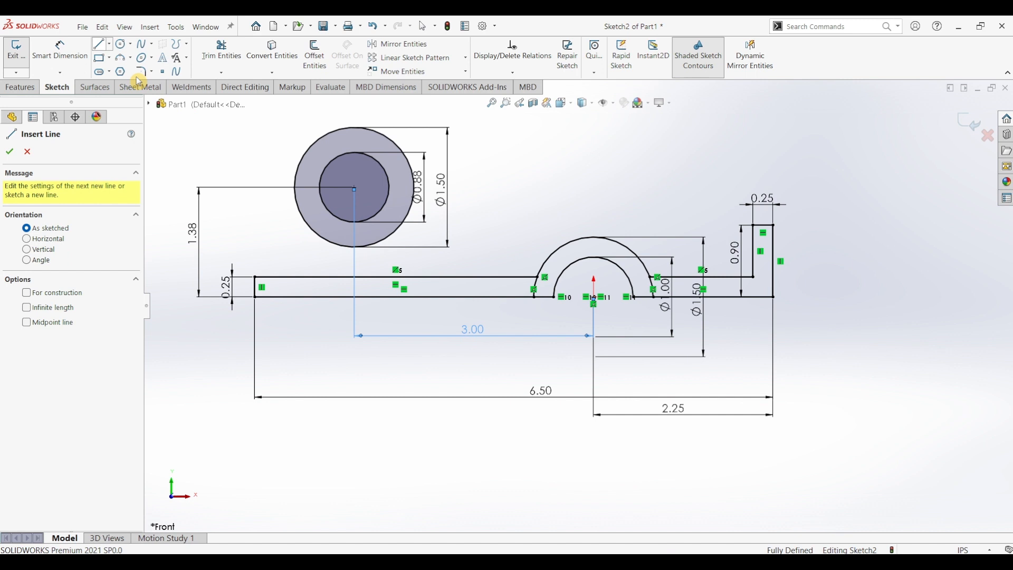
pyautogui.click(295, 188)
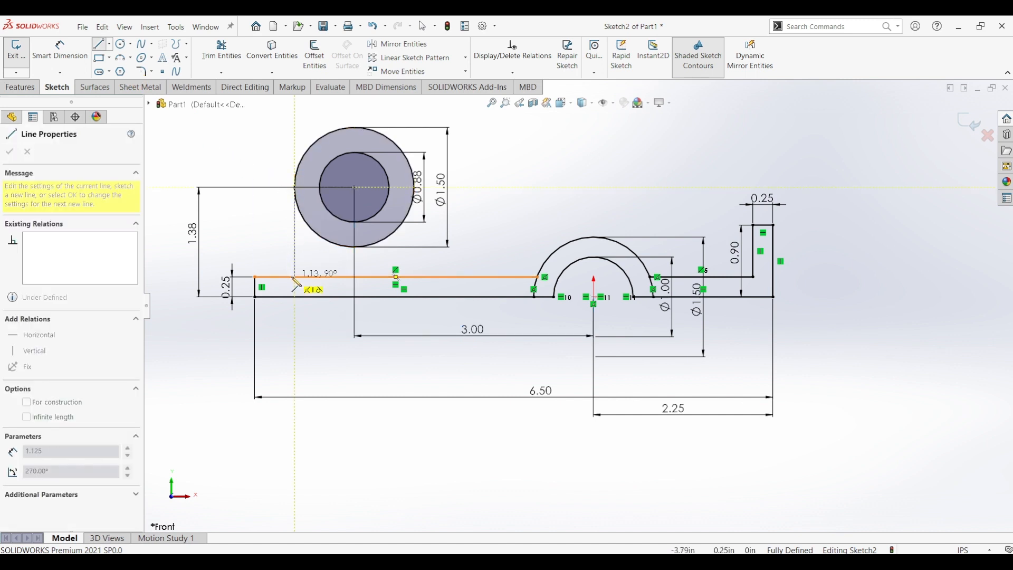
pyautogui.click(295, 279)
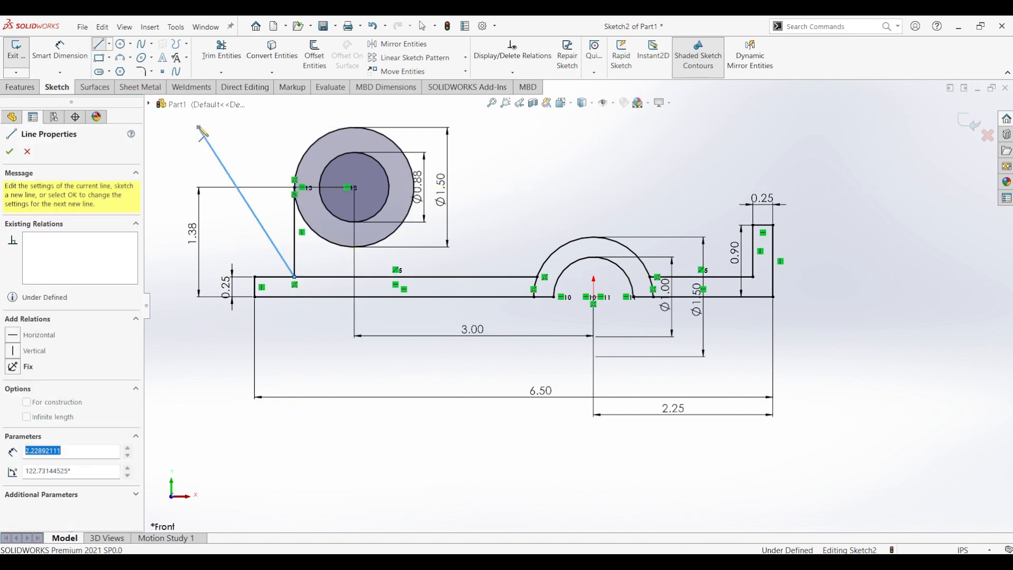
pyautogui.press('Escape')
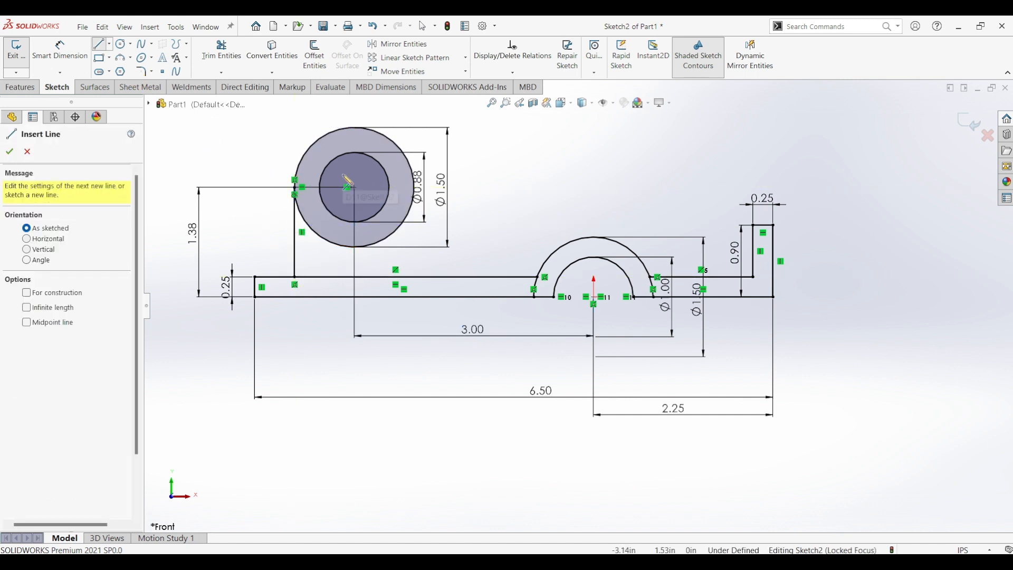
# Sketch a sloping line about 3.3 in long, tangent to the outer boss circle and the arch's outer arc
pyautogui.click(374, 133)
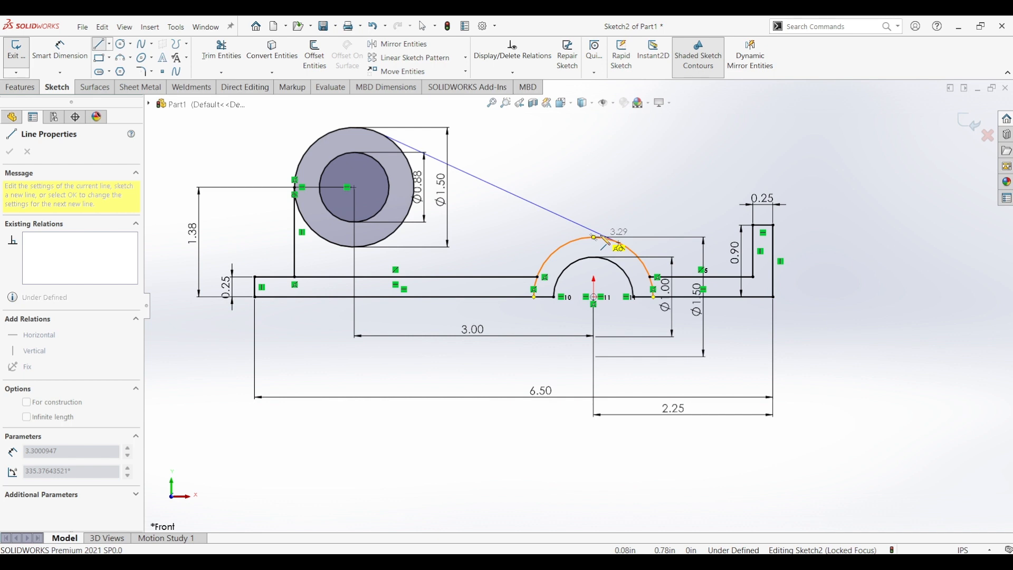
pyautogui.click(618, 242)
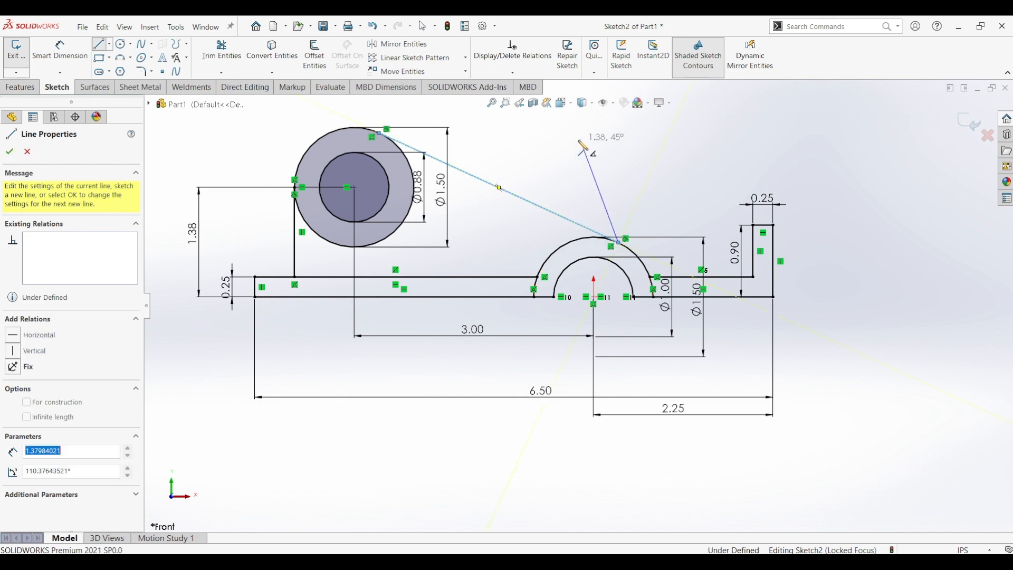
pyautogui.press('Escape')
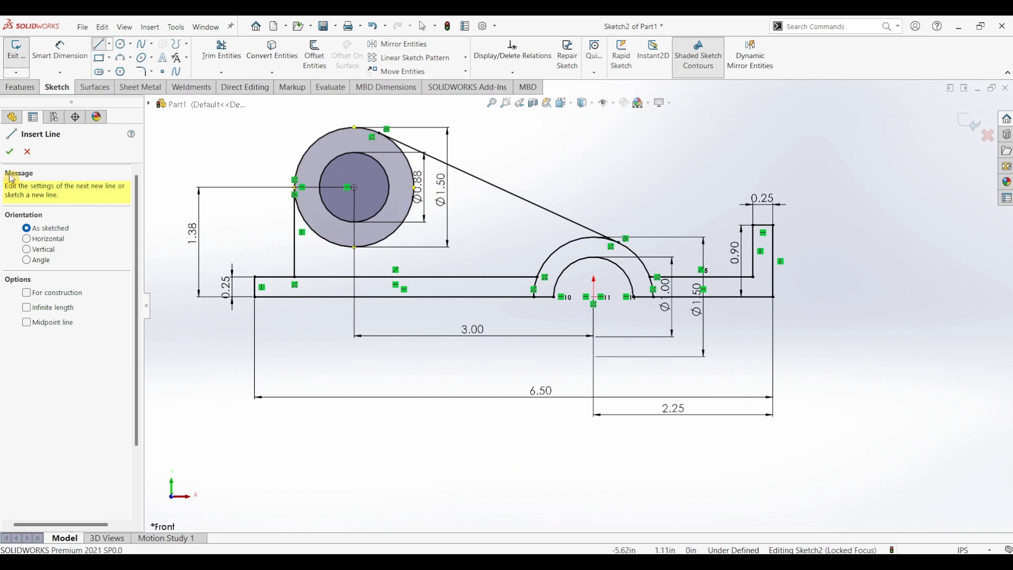
pyautogui.click(10, 152)
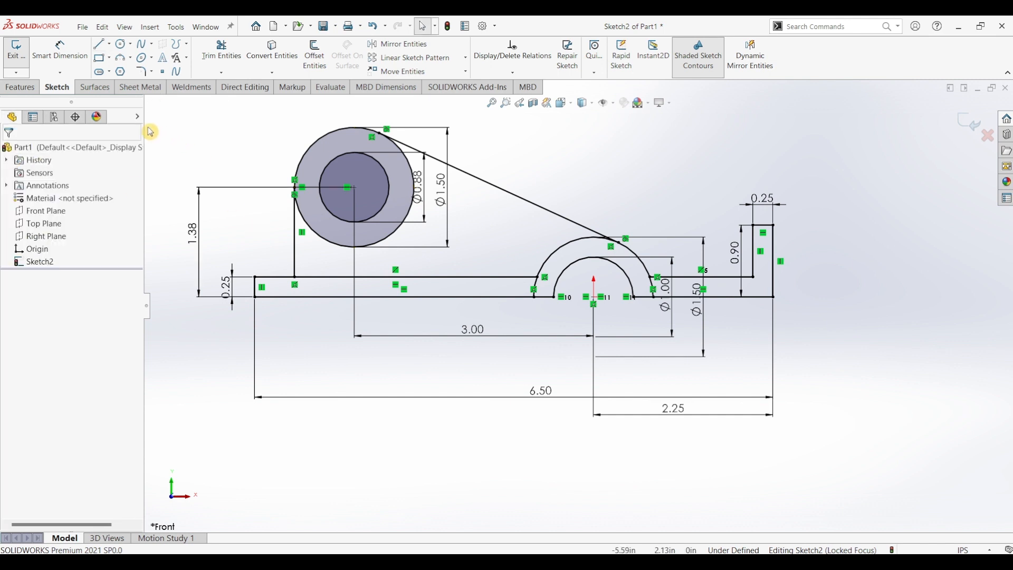
# Extrude the half-ring arch region of the profile sketch 3 in using the Mid Plane end condition
pyautogui.click(21, 87)
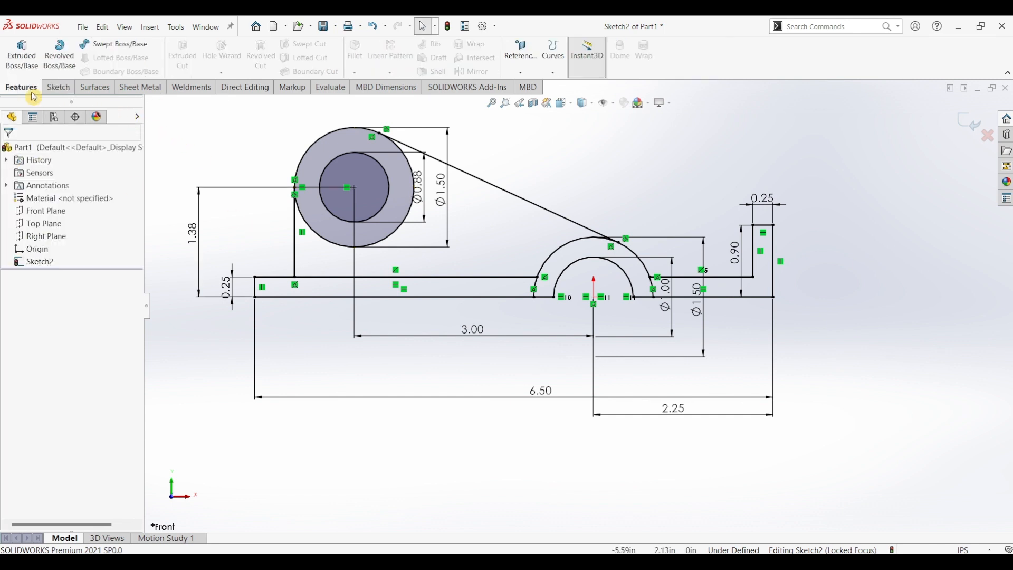
pyautogui.click(23, 58)
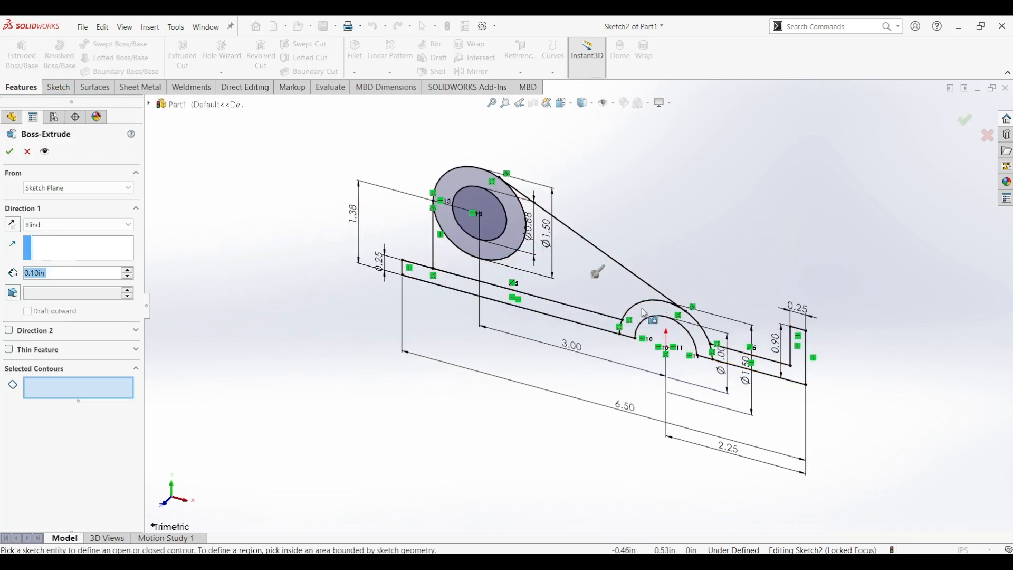
pyautogui.click(653, 317)
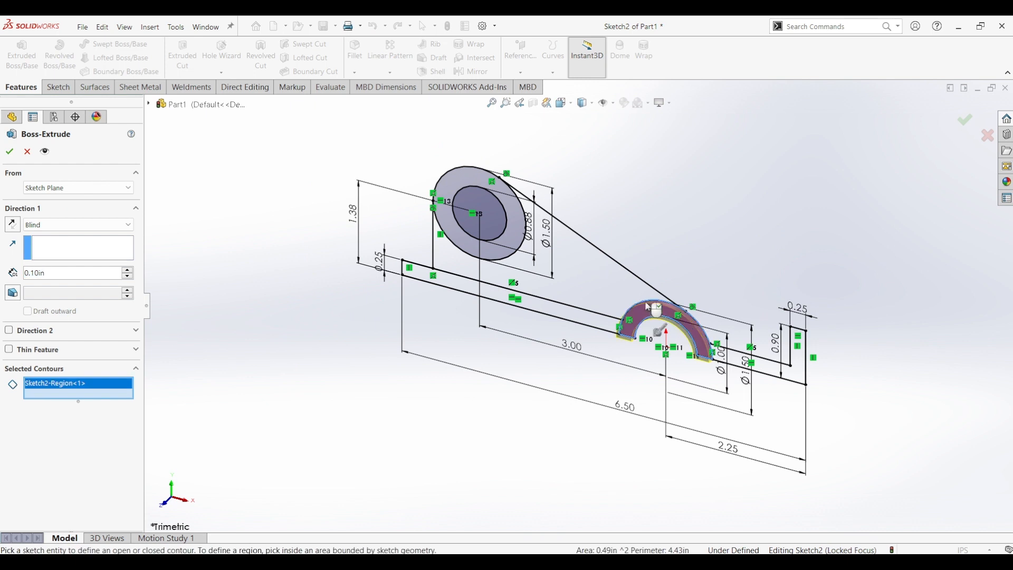
pyautogui.click(109, 226)
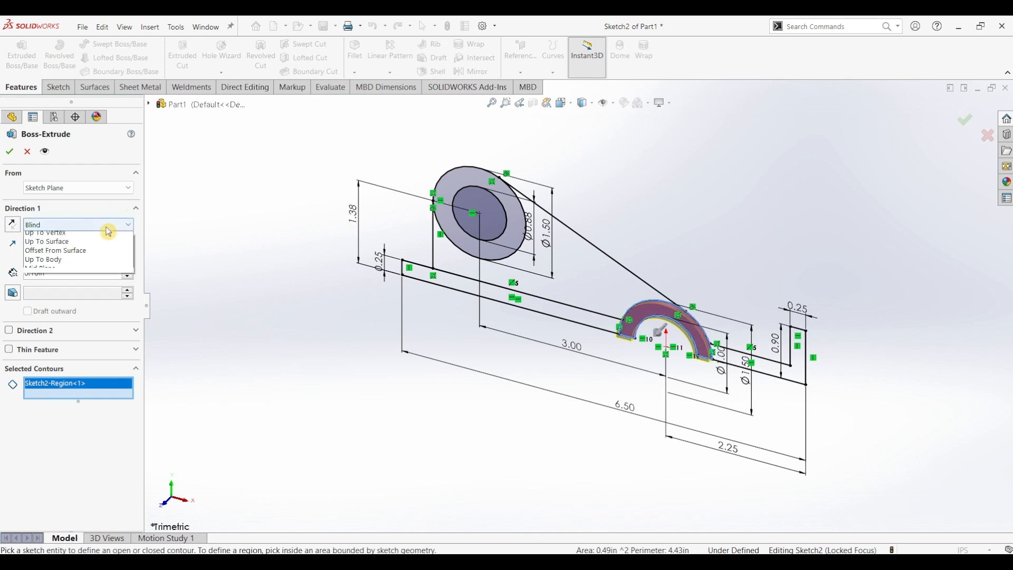
pyautogui.click(58, 281)
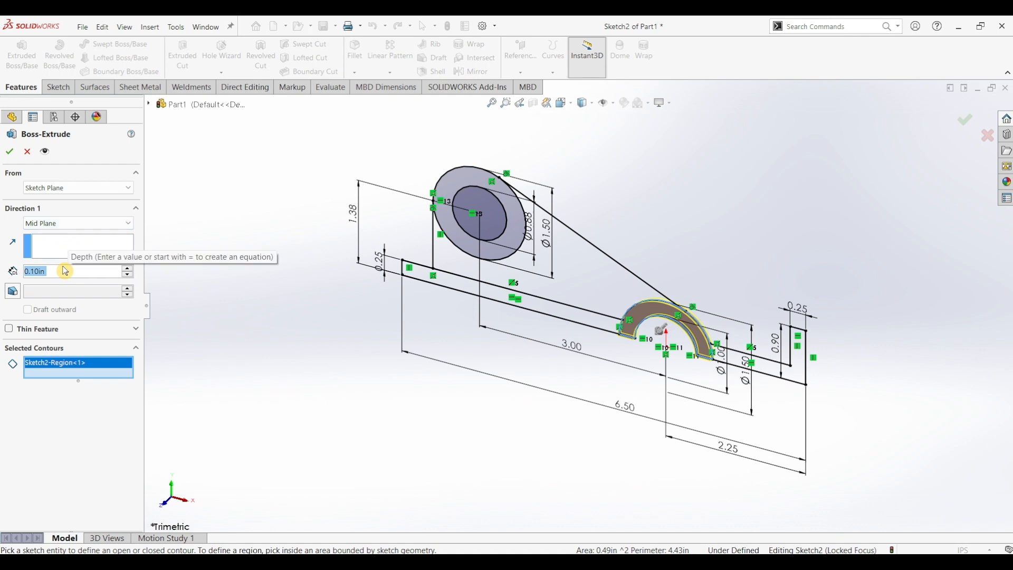
pyautogui.write('3')
pyautogui.press('Return')
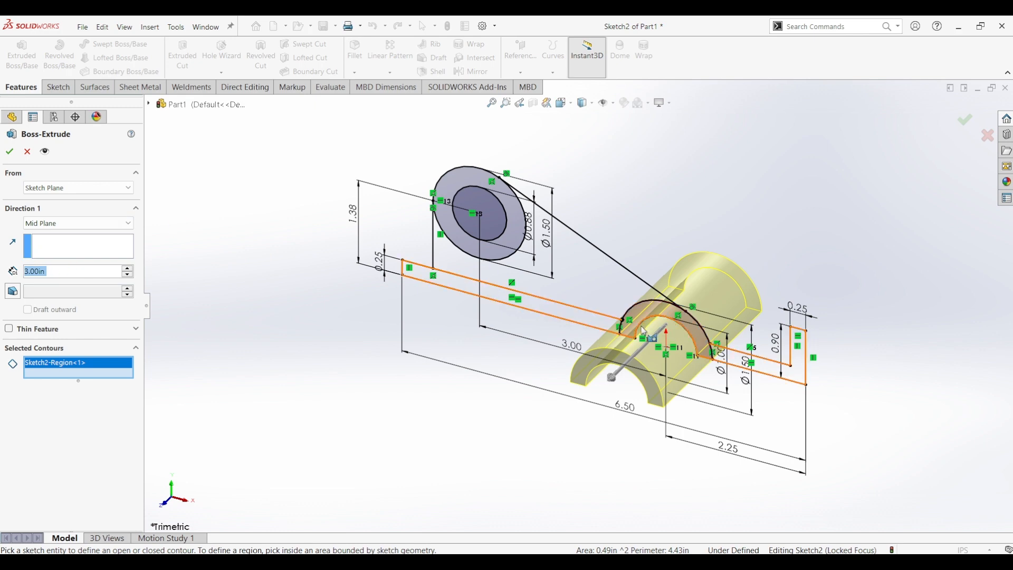
pyautogui.click(10, 153)
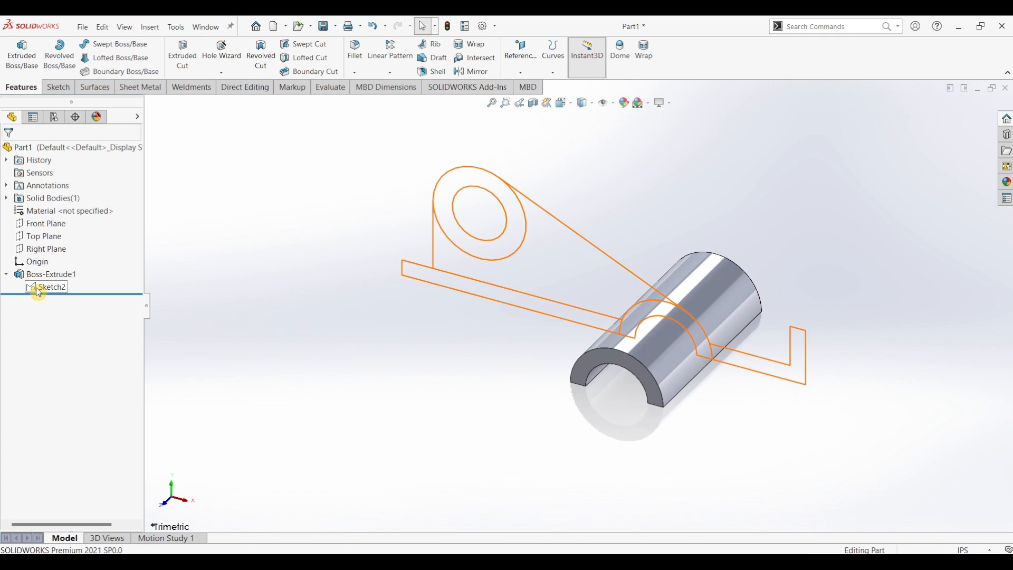
# Extrude the two bar regions on either side of the arch, including the upright end, 2.50 in with Mid Plane
pyautogui.click(38, 290)
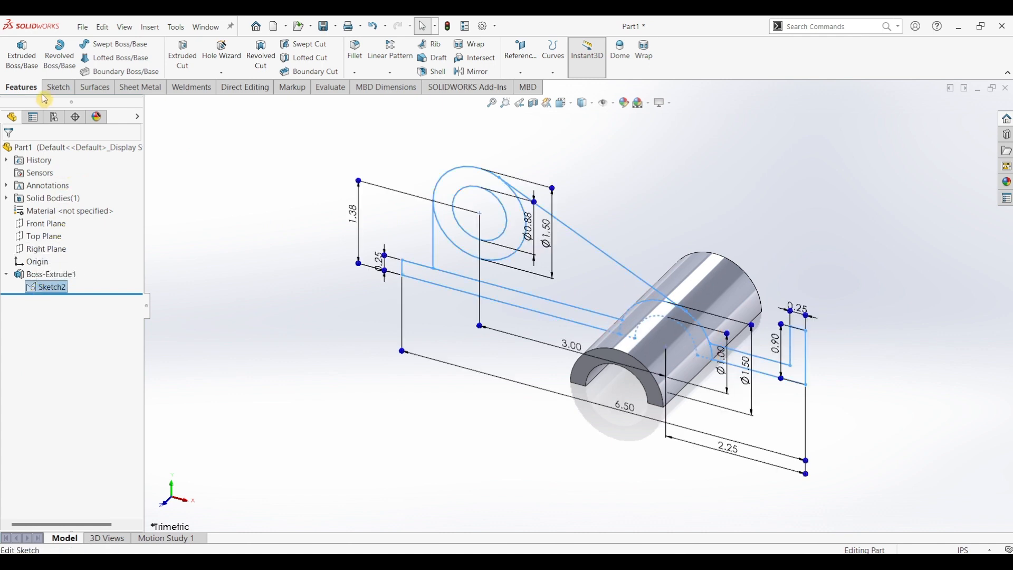
pyautogui.click(22, 52)
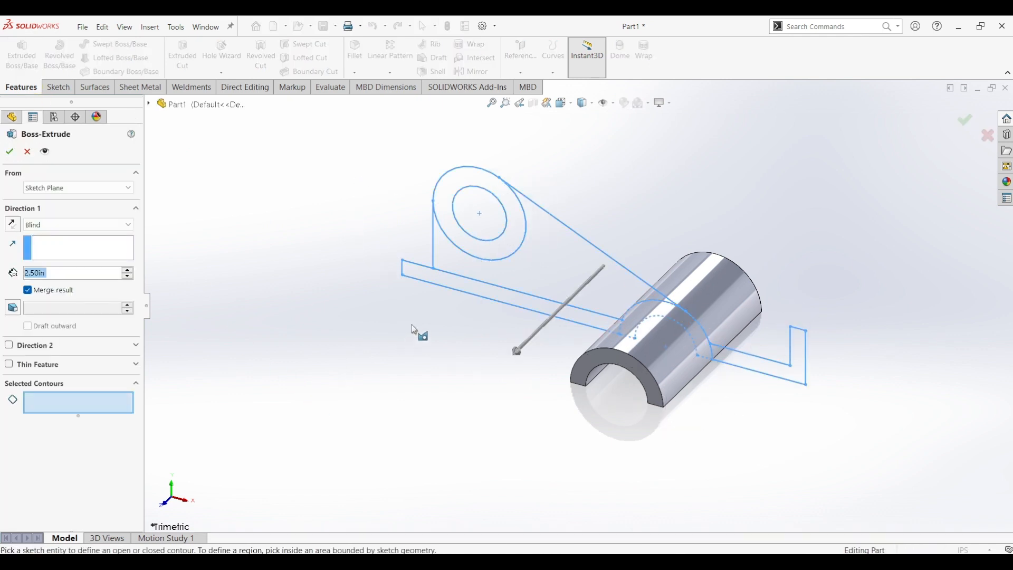
pyautogui.click(468, 288)
pyautogui.click(789, 374)
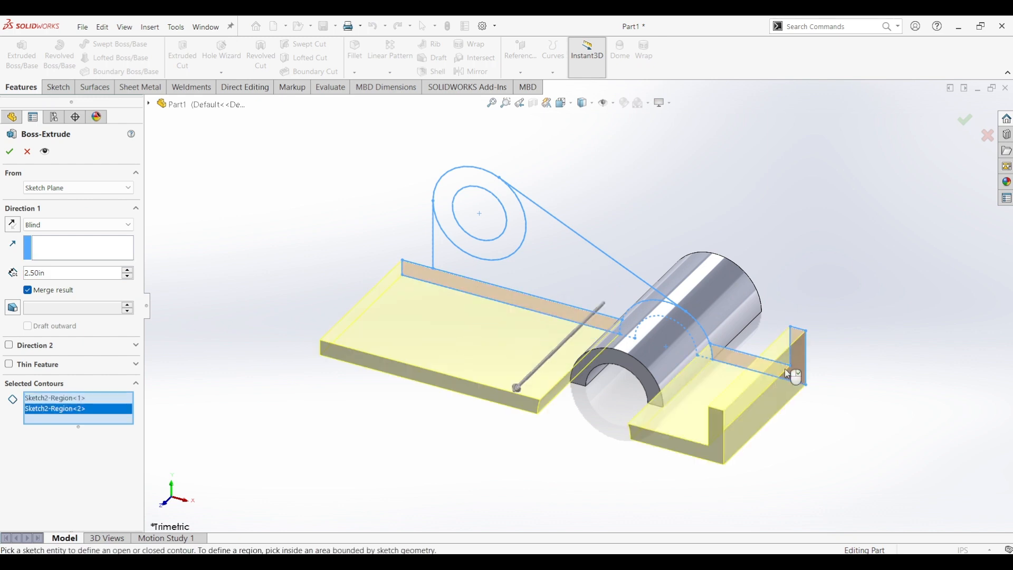
pyautogui.click(67, 226)
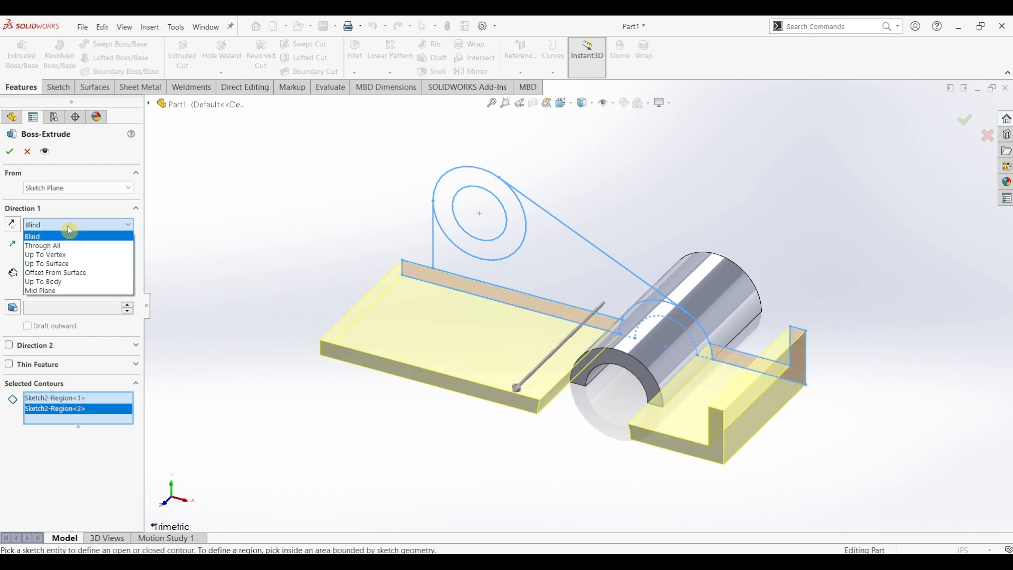
pyautogui.click(63, 291)
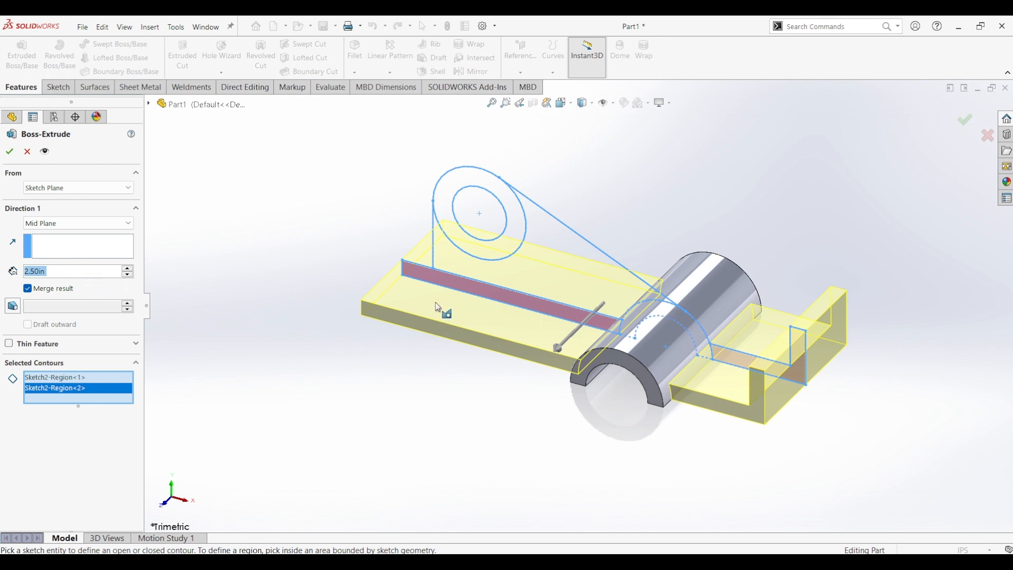
pyautogui.click(11, 153)
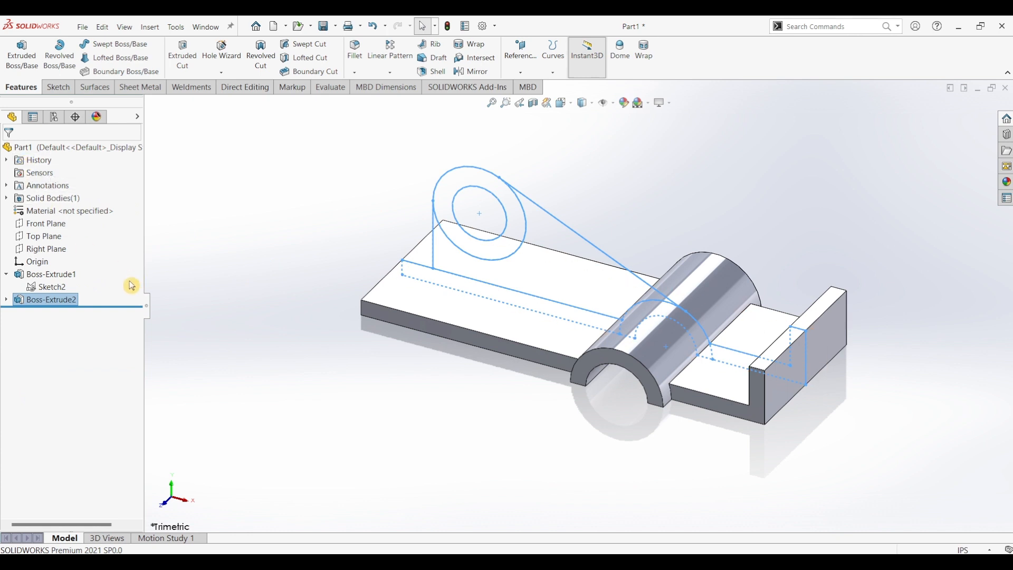
# Set up a 0.25 in blind extrusion of the boss ring and the web region beneath the sloping line
pyautogui.click(51, 289)
pyautogui.click(21, 52)
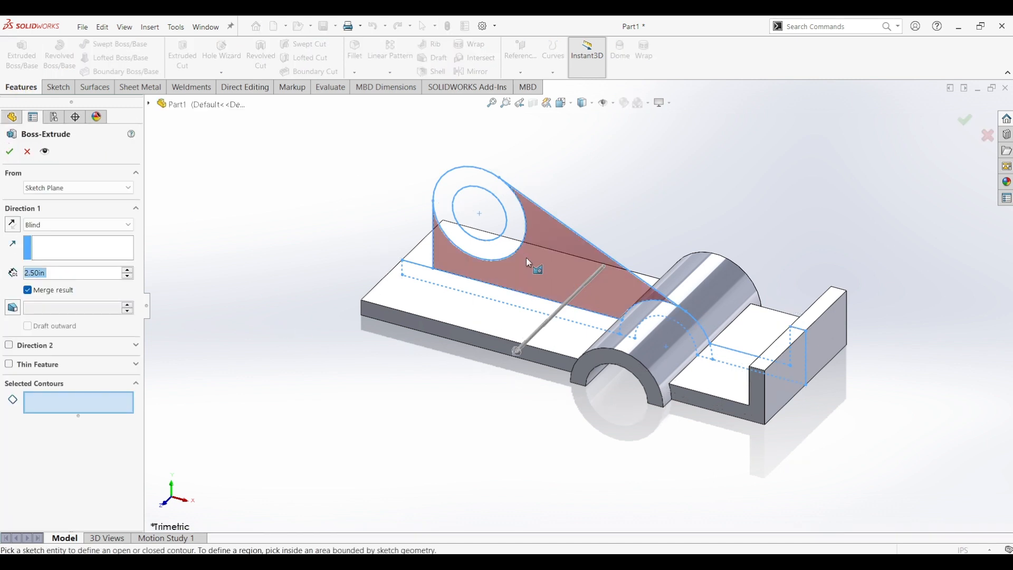
pyautogui.click(511, 241)
pyautogui.click(546, 258)
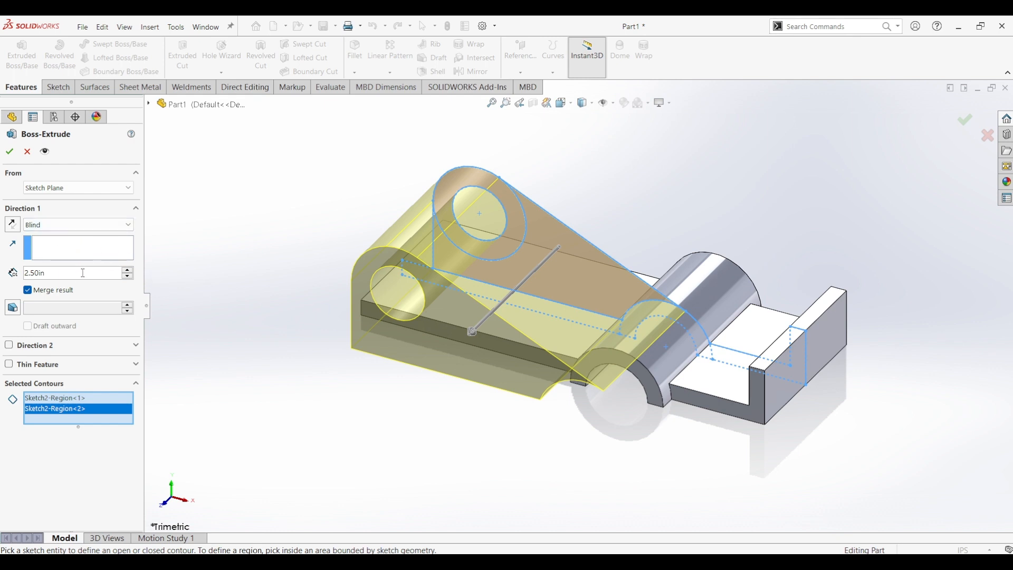
pyautogui.write('0.25')
pyautogui.press('Return')
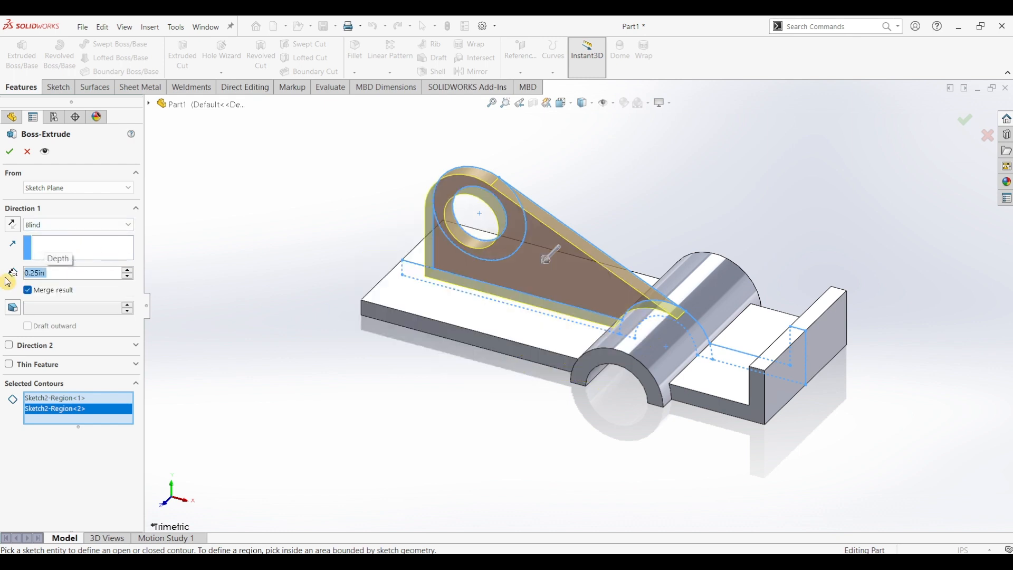
pyautogui.moveTo(287, 228); pyautogui.dragTo(283, 283, button='middle')
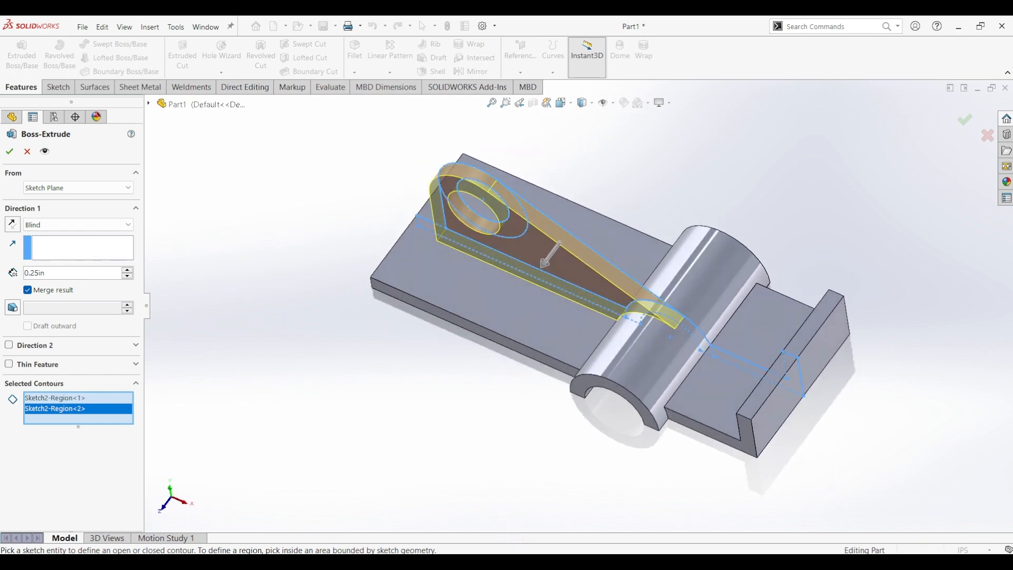
# Start the lug extrusion at a 0.75 in offset from the sketch plane and create it
pyautogui.hotkey('alt', 'Tab')
pyautogui.click(41, 191)
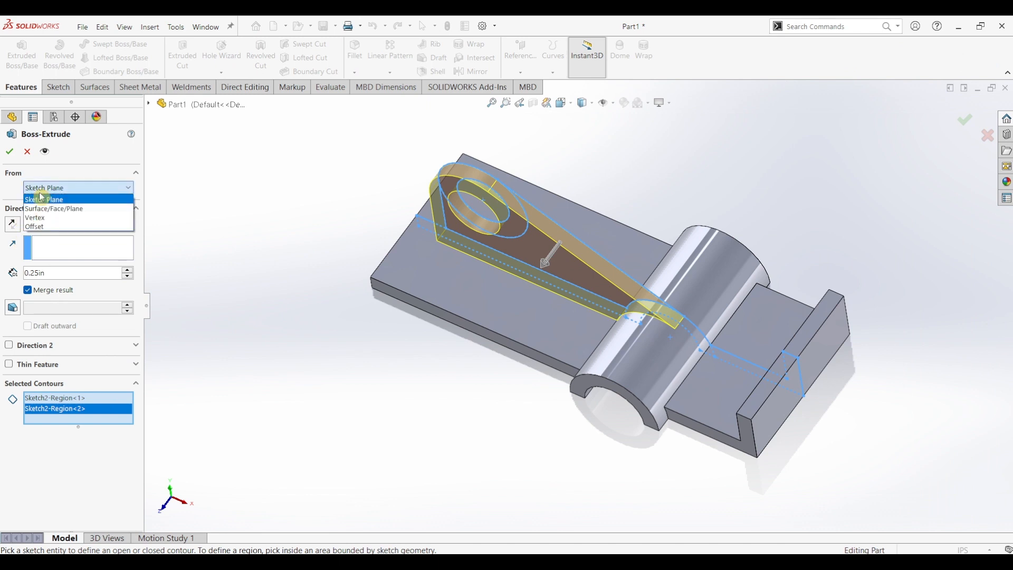
pyautogui.click(42, 227)
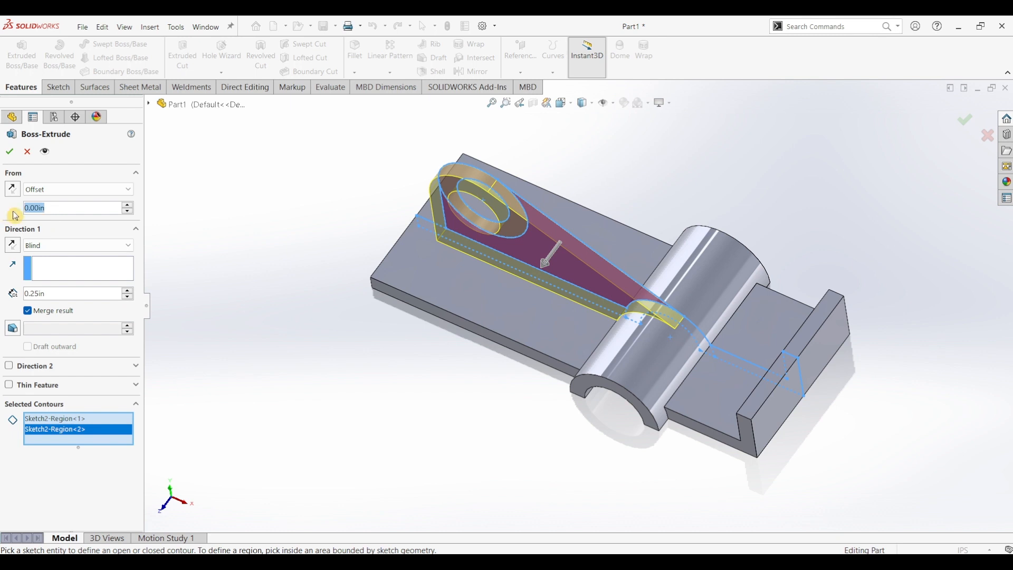
pyautogui.write('0.75')
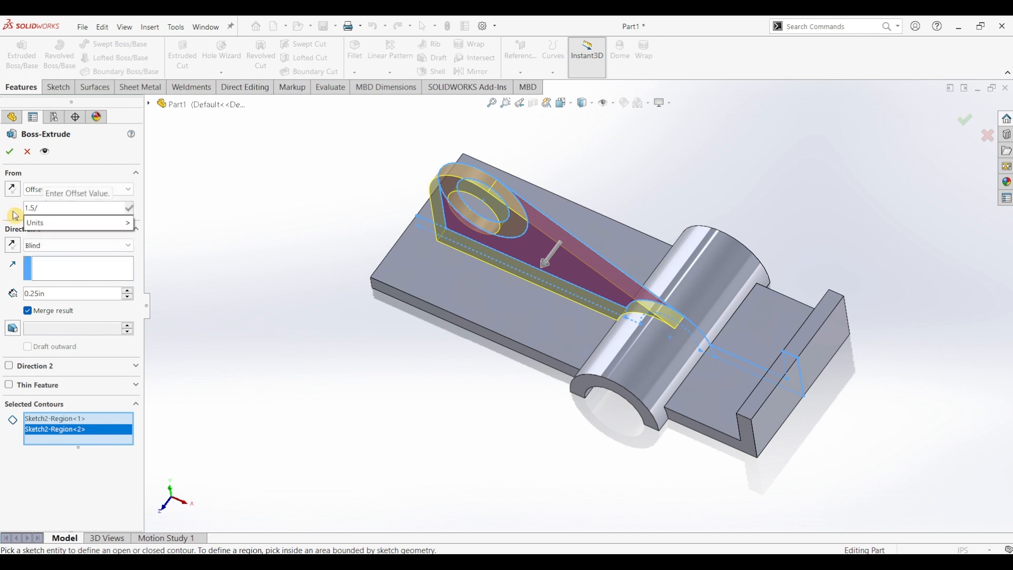
pyautogui.press('Return')
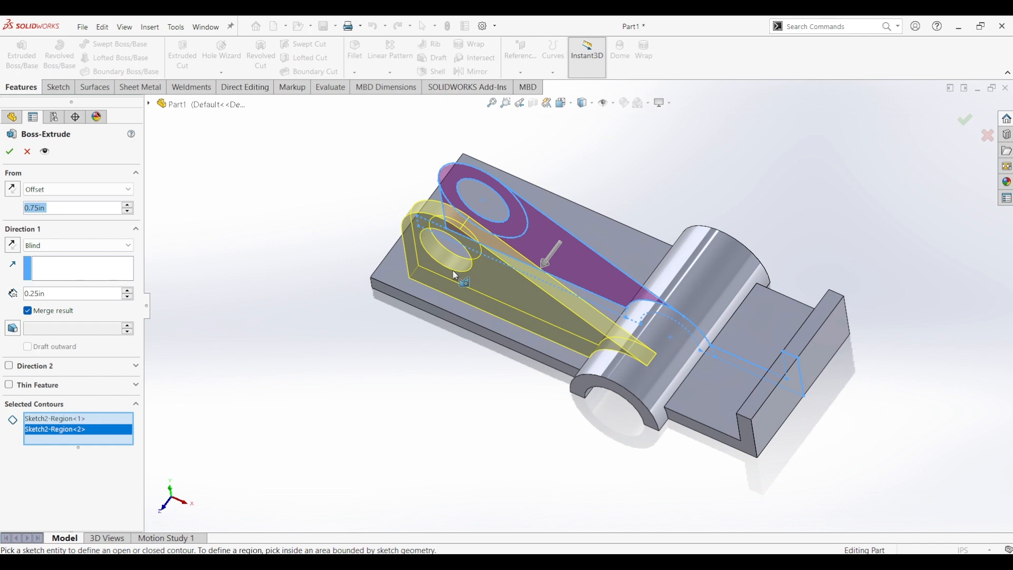
pyautogui.click(10, 152)
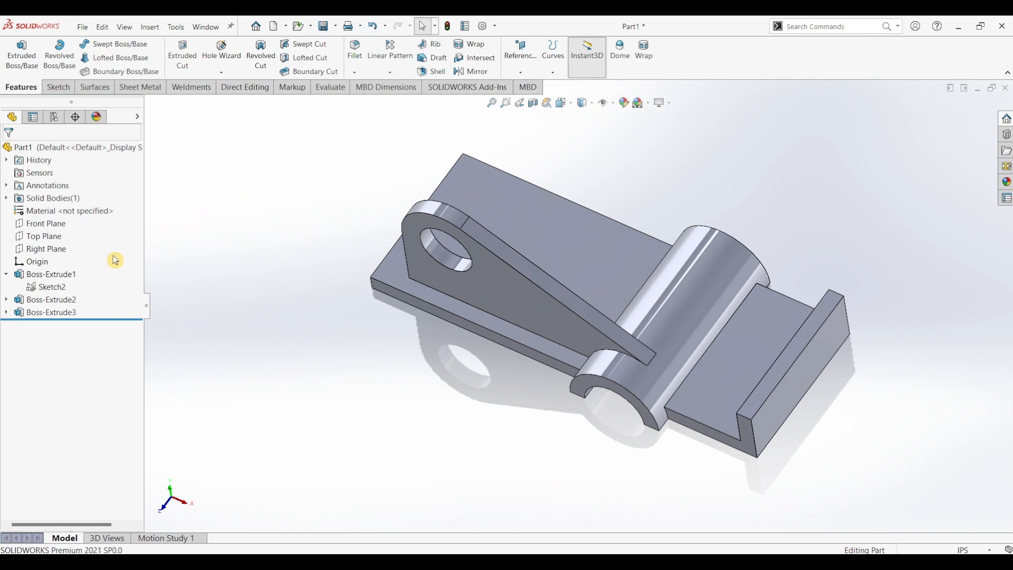
# Set up another 0.25 in blind extrusion of the profile sketch's sloping web and boss ring regions
pyautogui.click(59, 288)
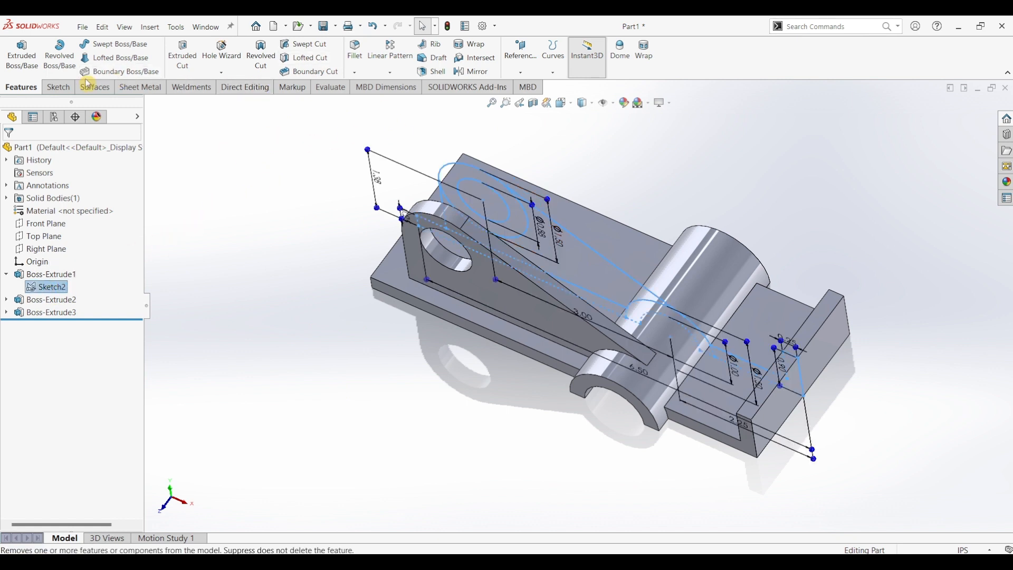
pyautogui.click(22, 52)
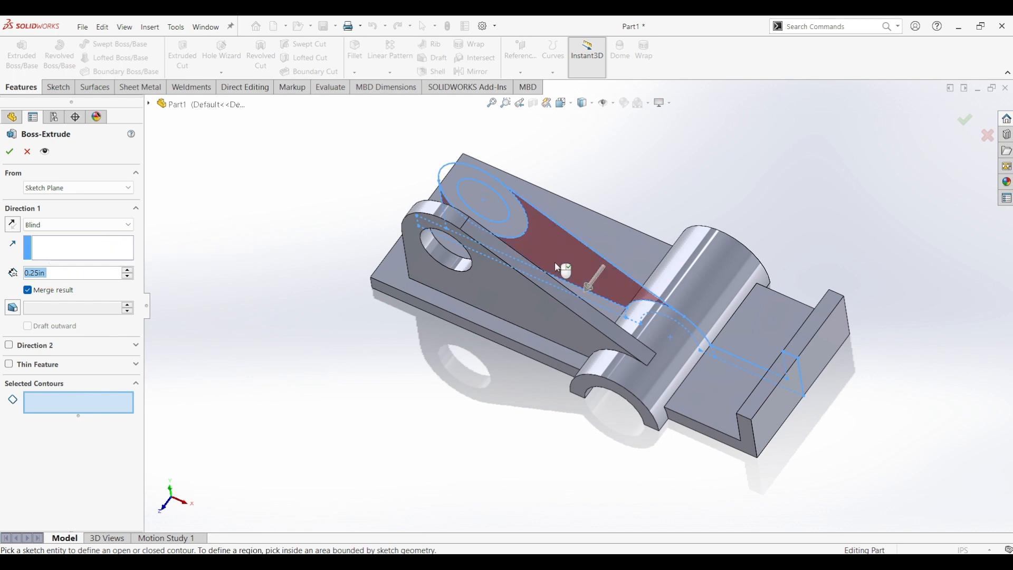
pyautogui.click(529, 220)
pyautogui.click(510, 205)
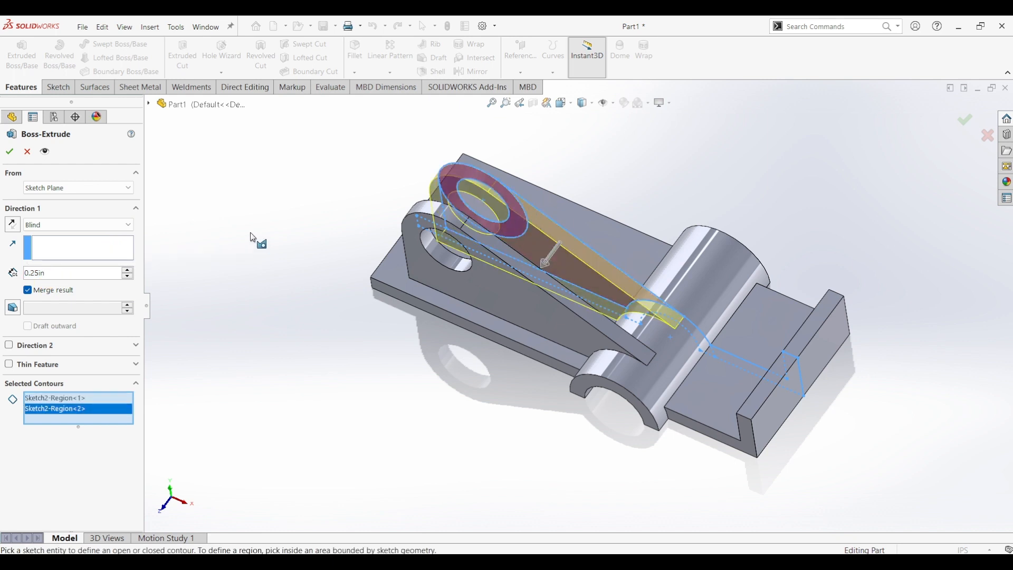
pyautogui.click(104, 270)
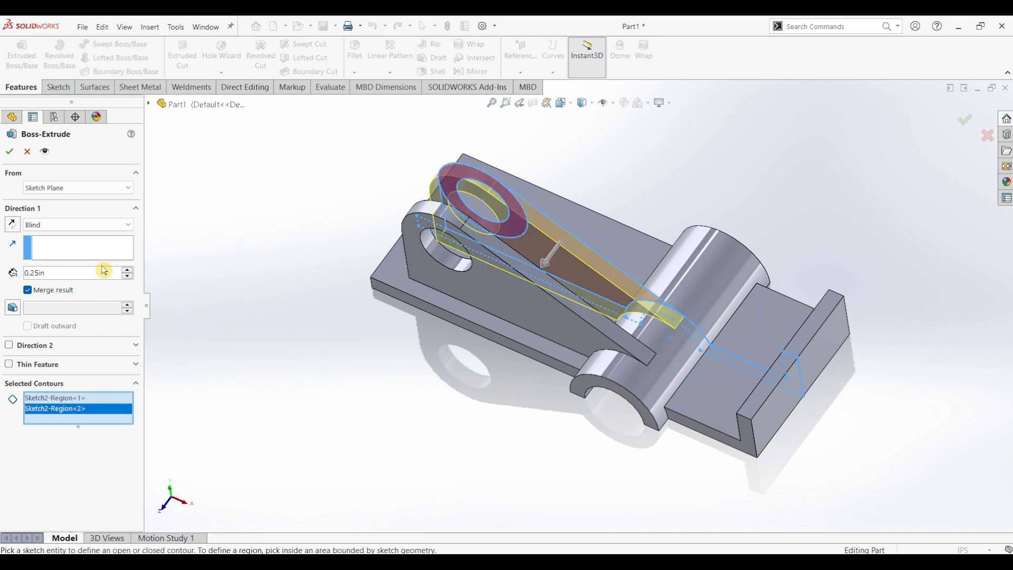
# Start the second lug extrusion at a 0.75 in offset, reversed to the opposite side of the sketch plane
pyautogui.click(63, 189)
pyautogui.click(51, 227)
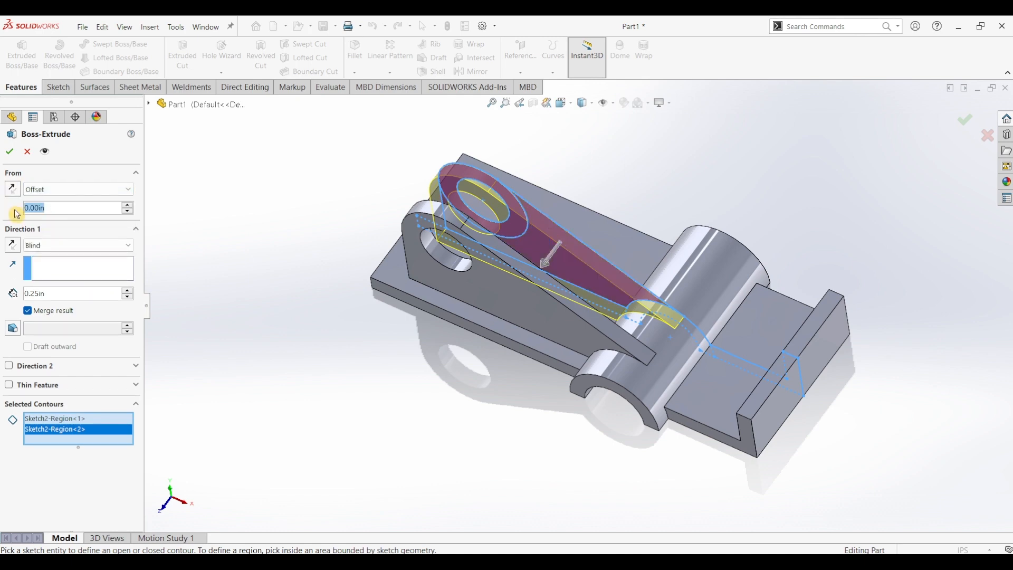
pyautogui.write('.75')
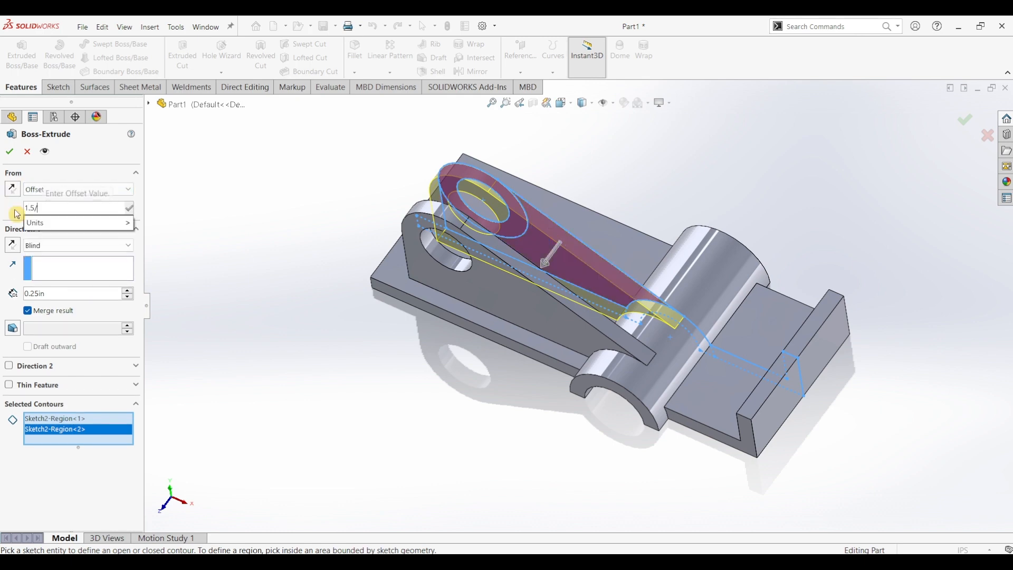
pyautogui.press('Return')
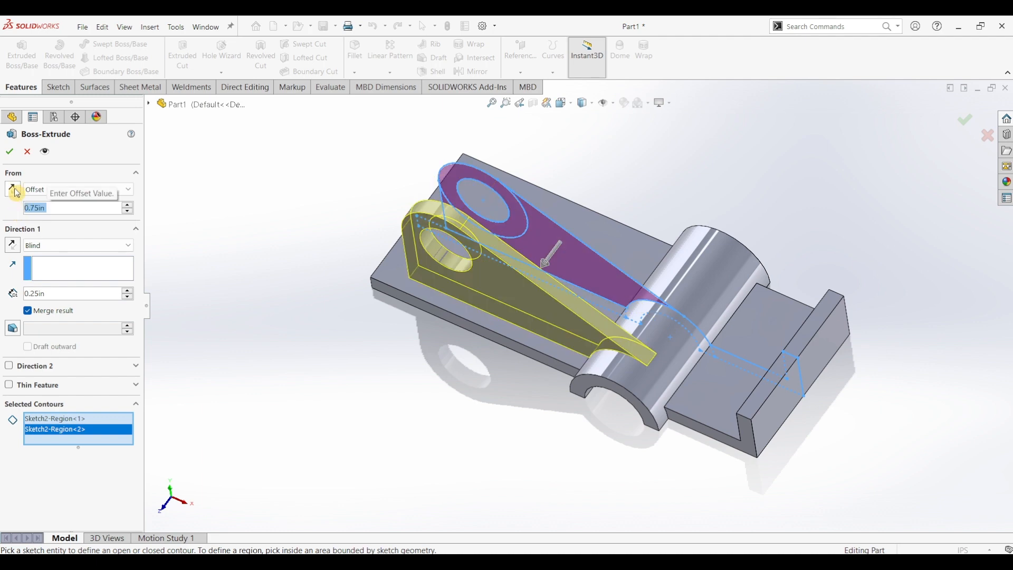
pyautogui.click(16, 194)
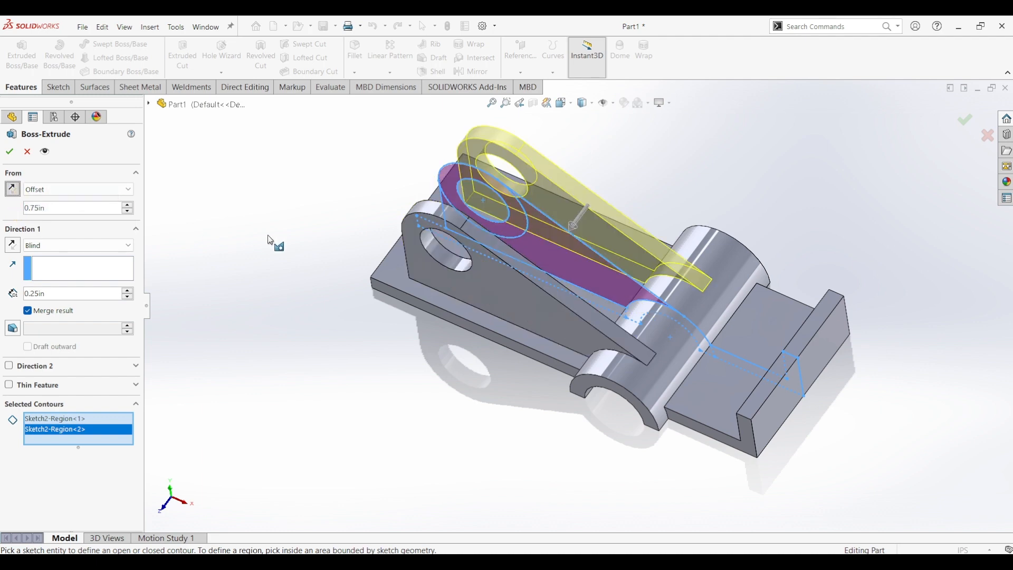
# Reverse the extrusion direction so the second lug grows away from the sketch plane, and create it
pyautogui.moveTo(415, 285); pyautogui.dragTo(409, 369, button='middle')
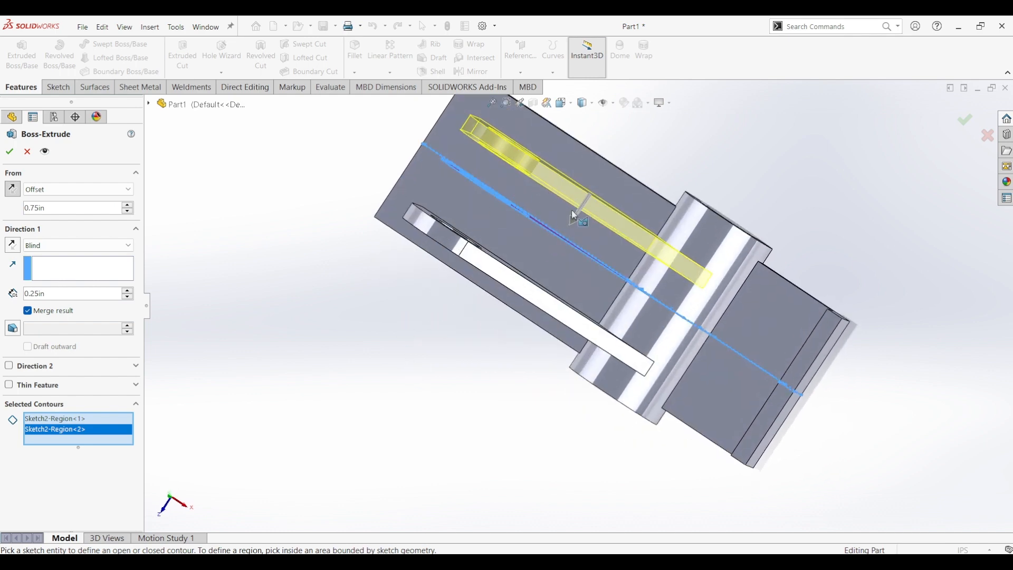
pyautogui.click(14, 248)
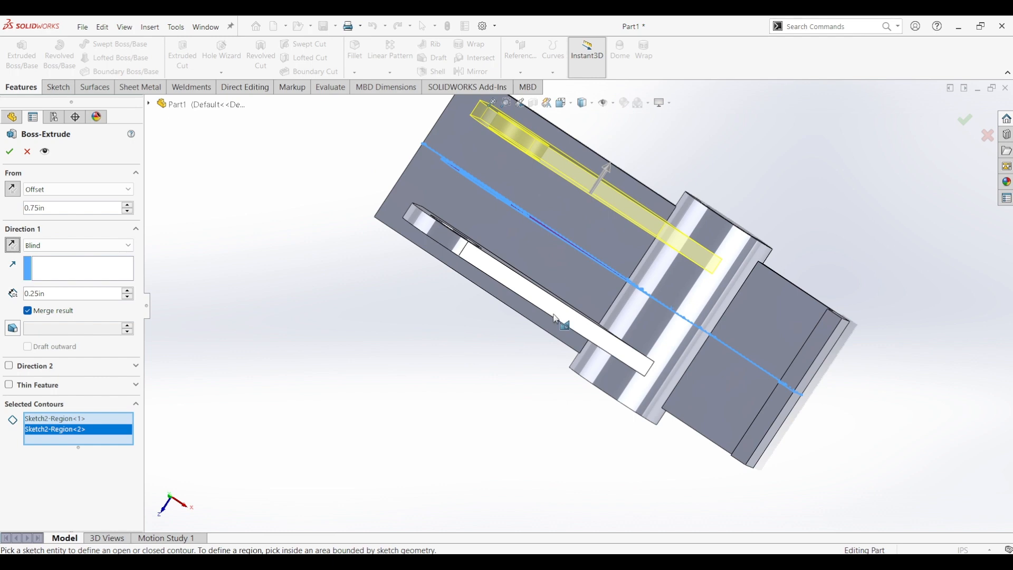
pyautogui.moveTo(550, 353); pyautogui.dragTo(563, 276, button='middle')
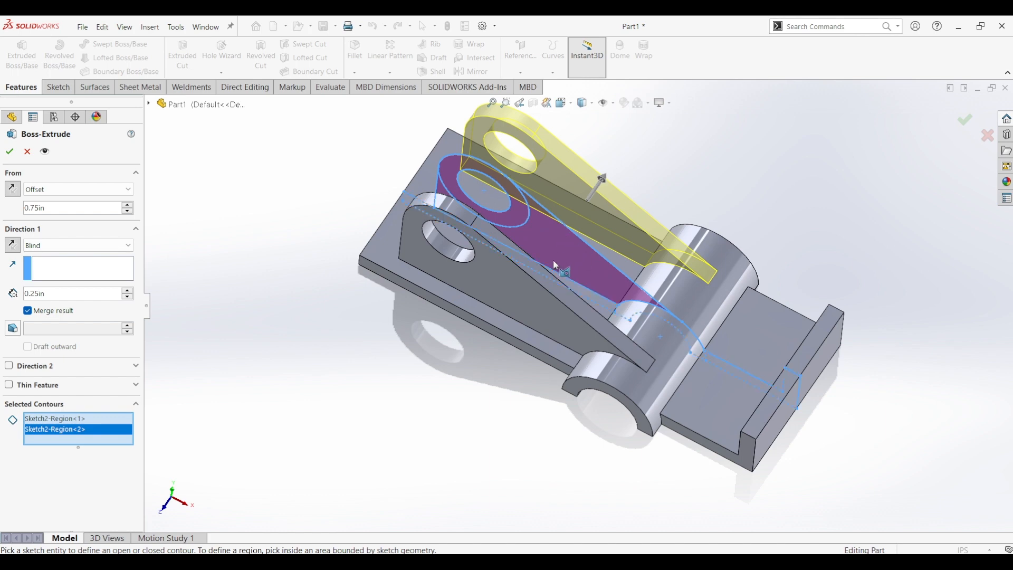
pyautogui.click(16, 154)
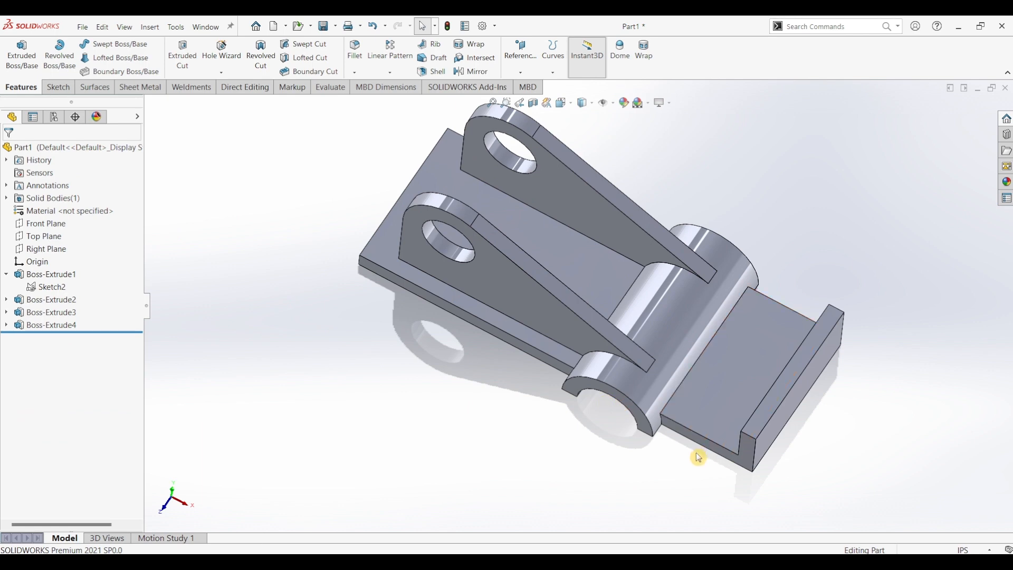
# On the L-shaped bar's side face, sketch a sloping line about 1.01 in long from the base and a 0.22 in horizontal line to the upright's inner corner
pyautogui.hotkey('ctrl', '7')
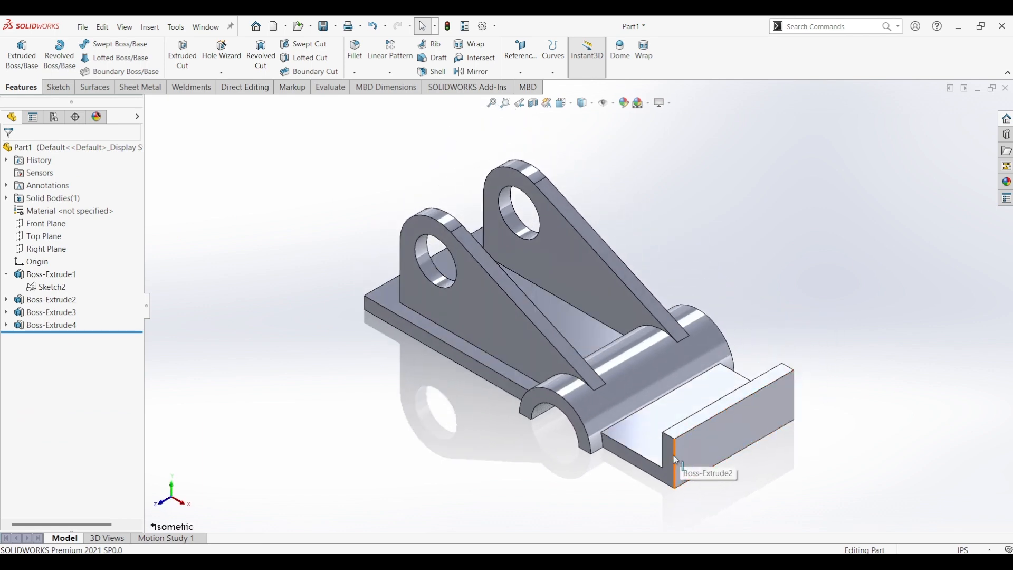
pyautogui.click(666, 474)
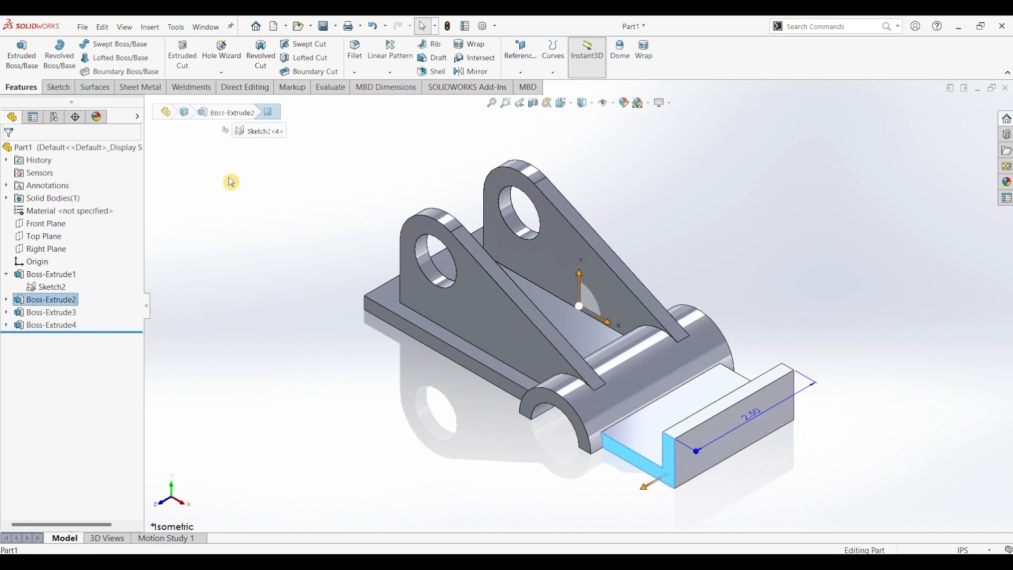
pyautogui.click(56, 88)
pyautogui.click(18, 57)
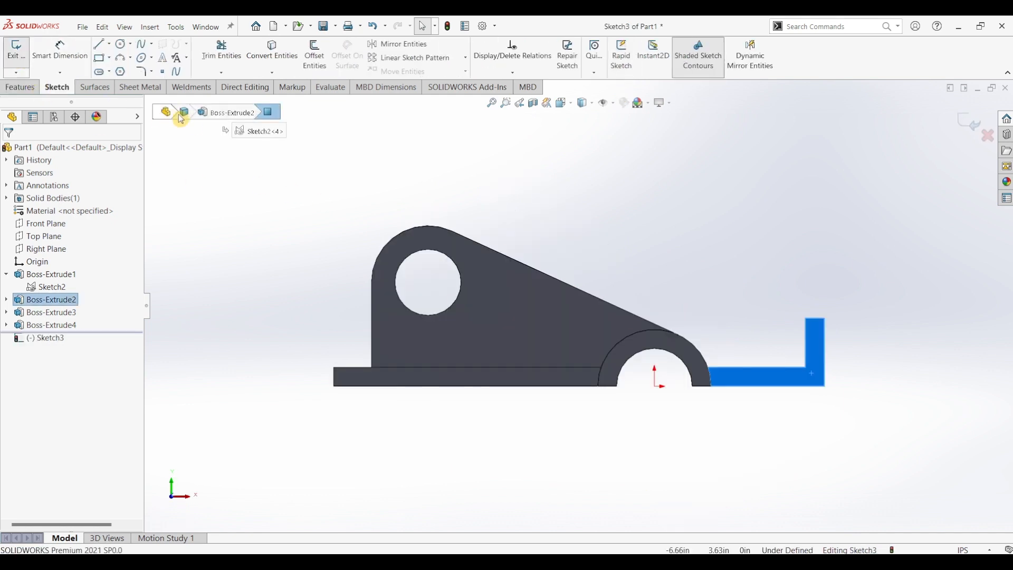
pyautogui.click(99, 44)
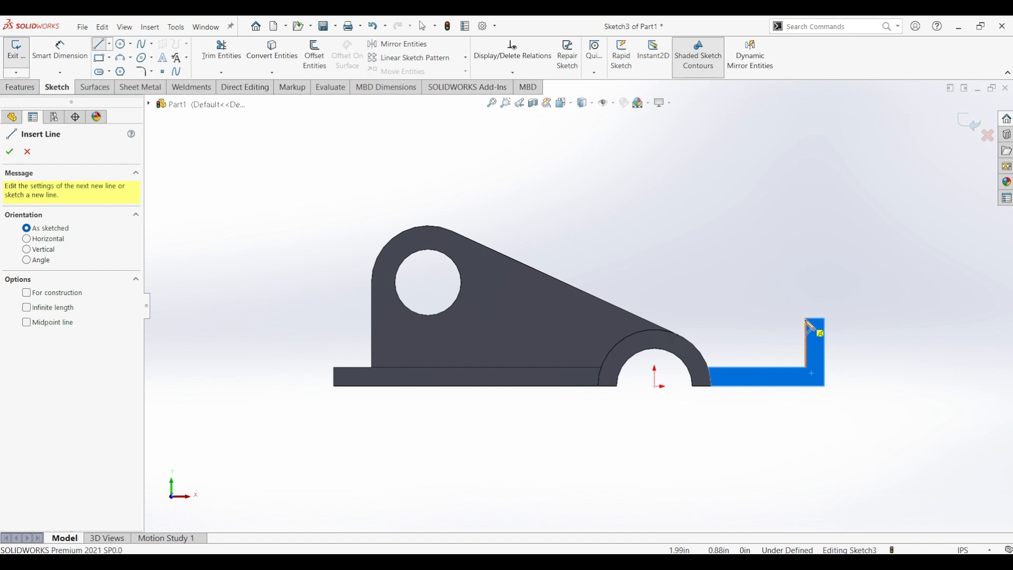
pyautogui.click(730, 367)
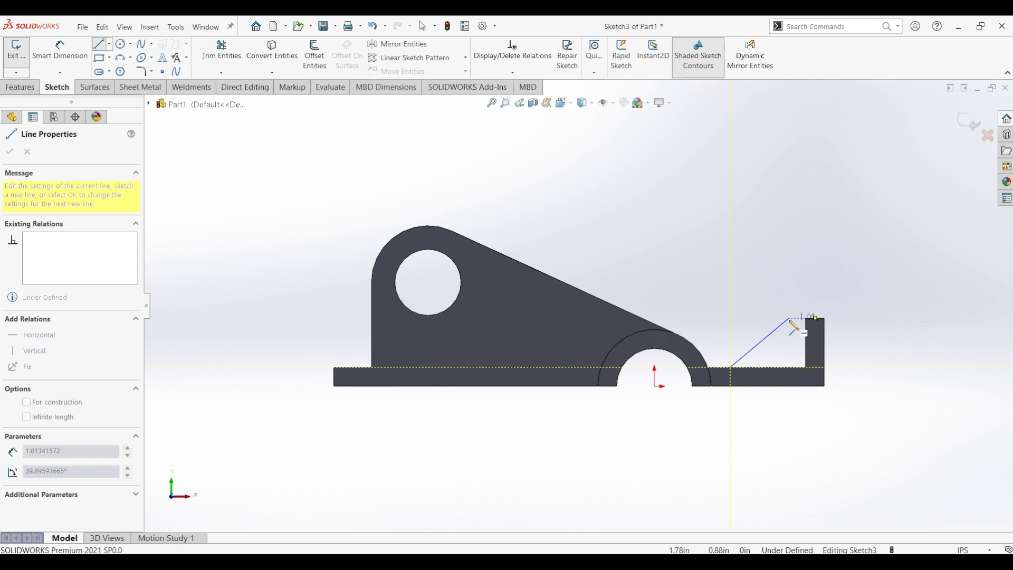
pyautogui.click(790, 319)
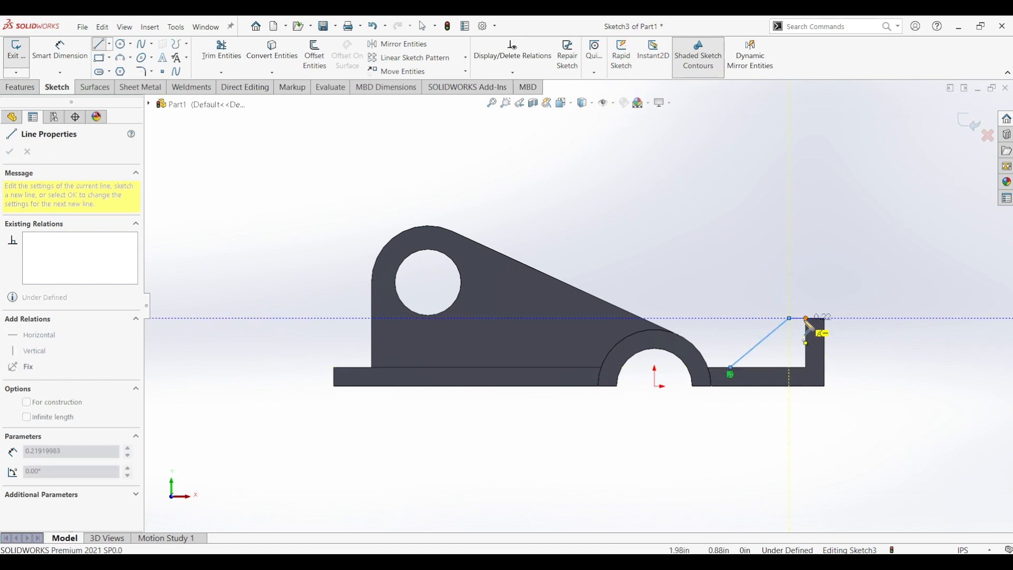
pyautogui.click(806, 318)
pyautogui.press('Escape')
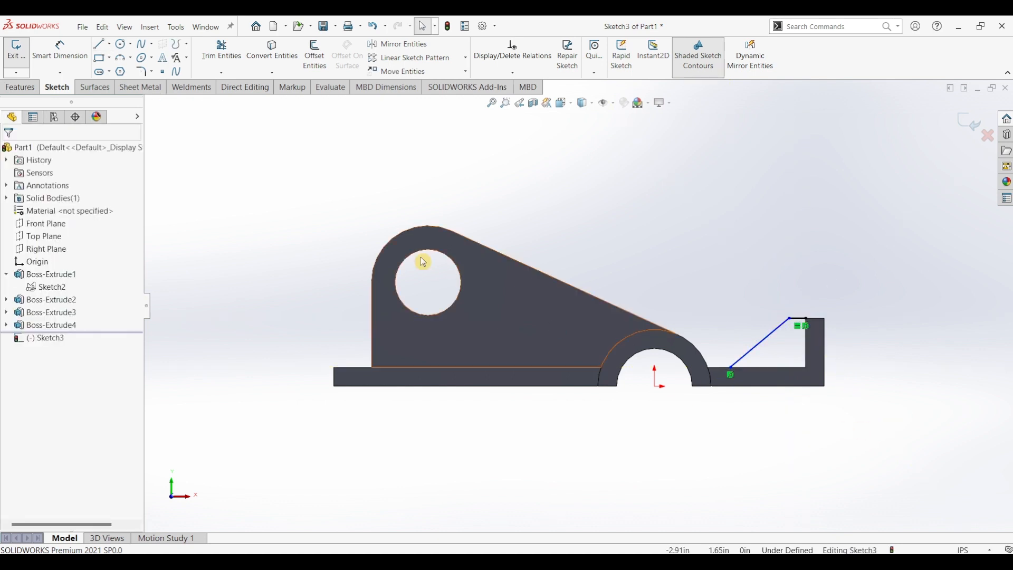
# Dimension the sloping line's lower endpoint 1.25 in from the upright's outer edge
pyautogui.click(60, 53)
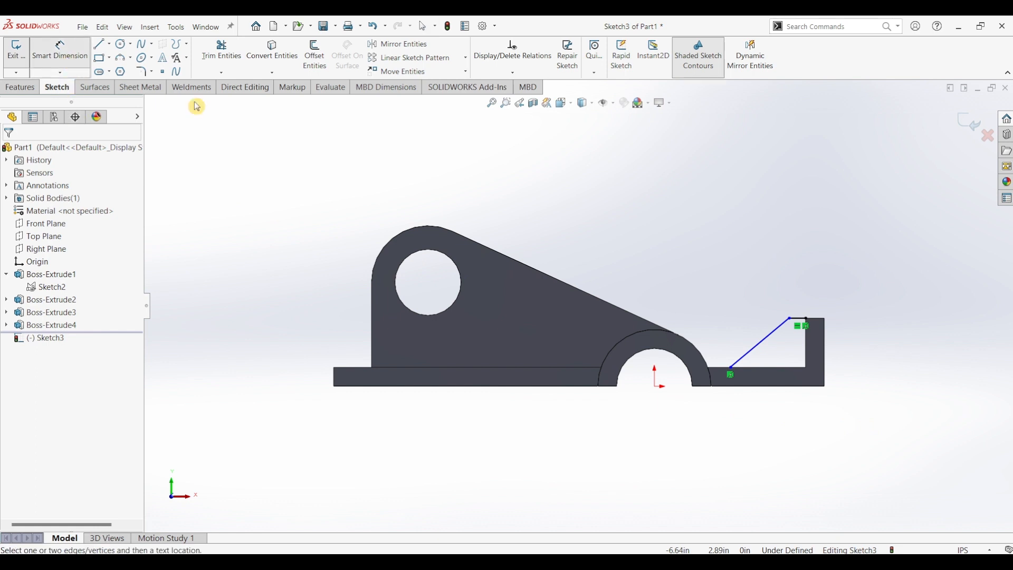
pyautogui.click(733, 372)
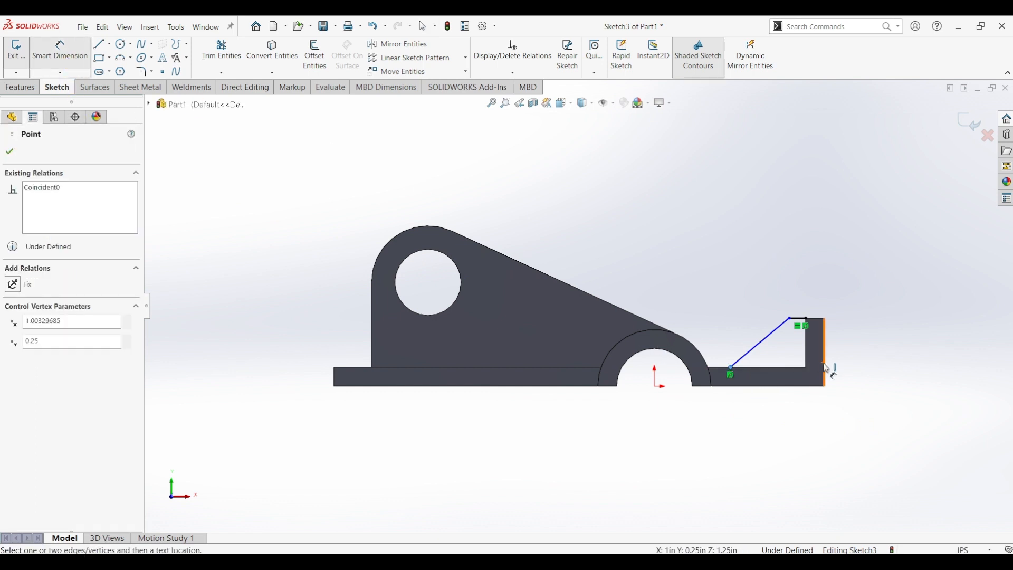
pyautogui.click(825, 367)
pyautogui.click(777, 411)
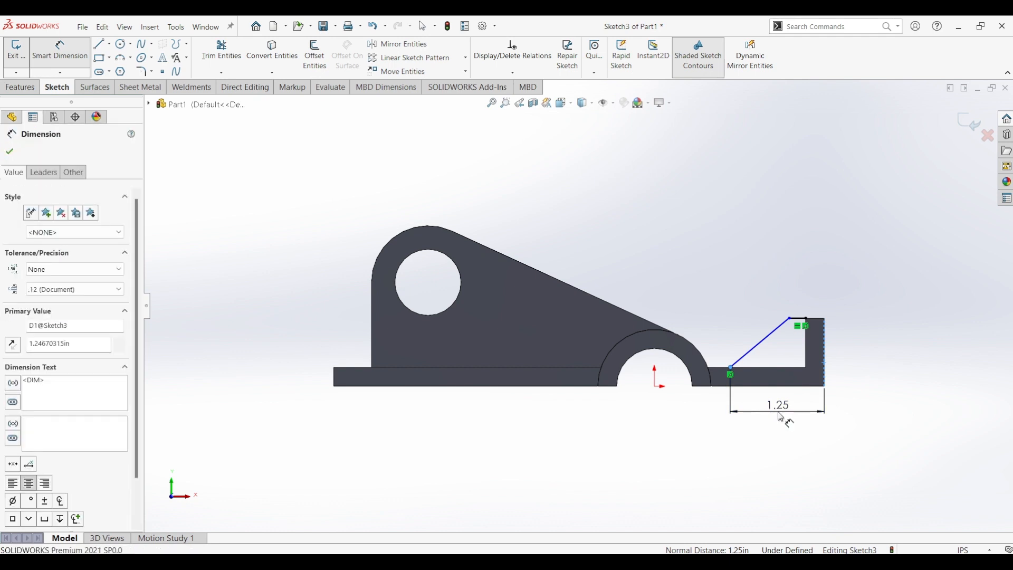
pyautogui.write('1.25')
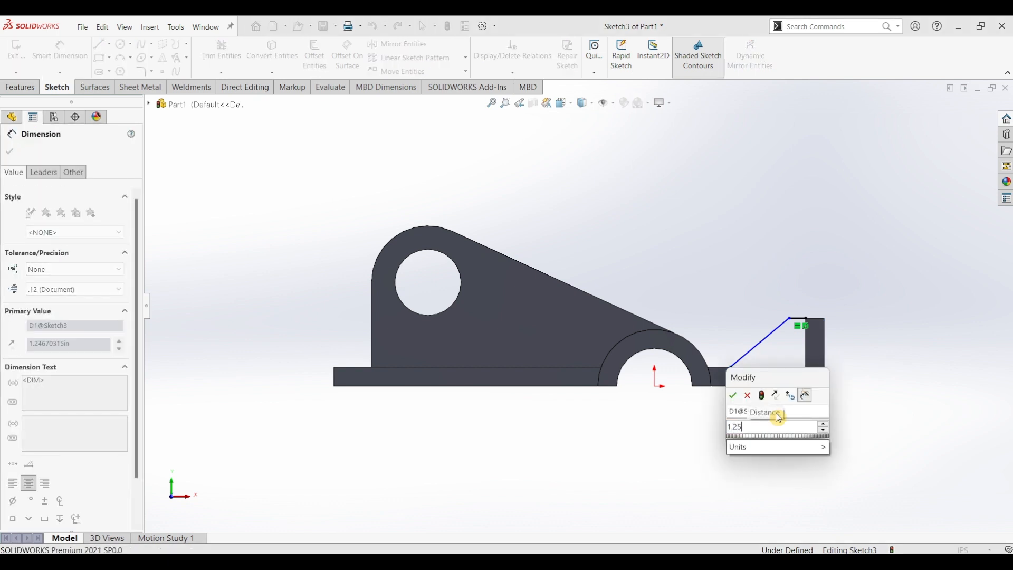
pyautogui.press('Return')
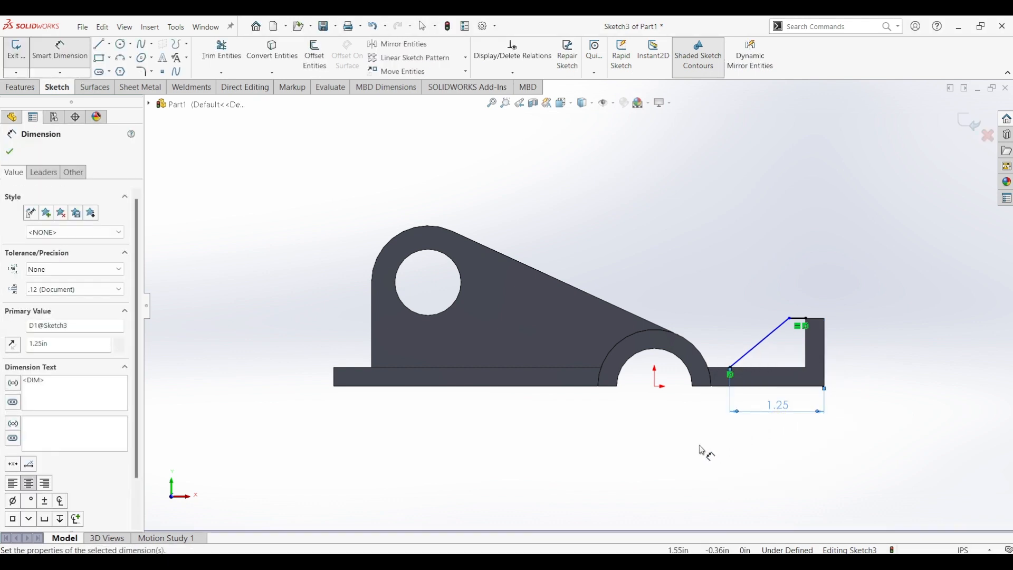
# Switch to the Part115_dwg PDF in the browser, examine the rib's slope angle in the enlarged front view, and return to the sketch
pyautogui.click(570, 560)
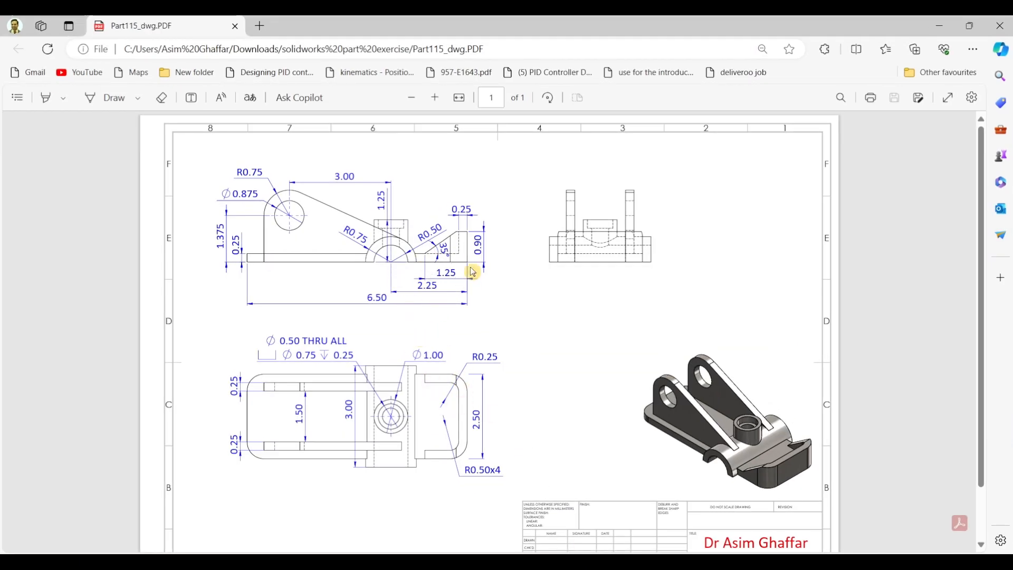
pyautogui.click(435, 98)
pyautogui.click(435, 98)
pyautogui.click(435, 99)
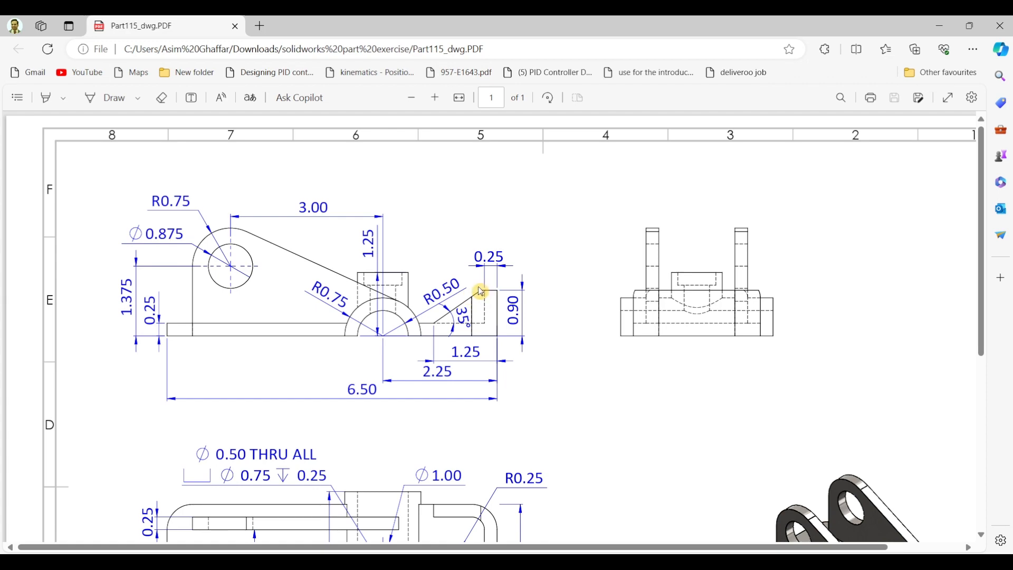
pyautogui.click(938, 25)
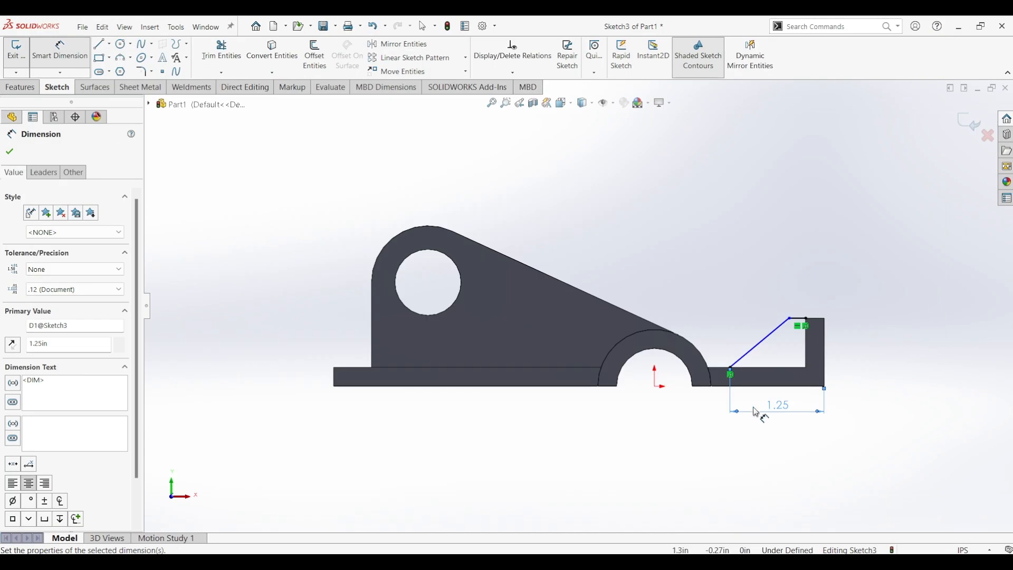
# Dimension the angle between the sloping line and the base's upper edge as 35 degrees
pyautogui.click(768, 350)
pyautogui.click(771, 367)
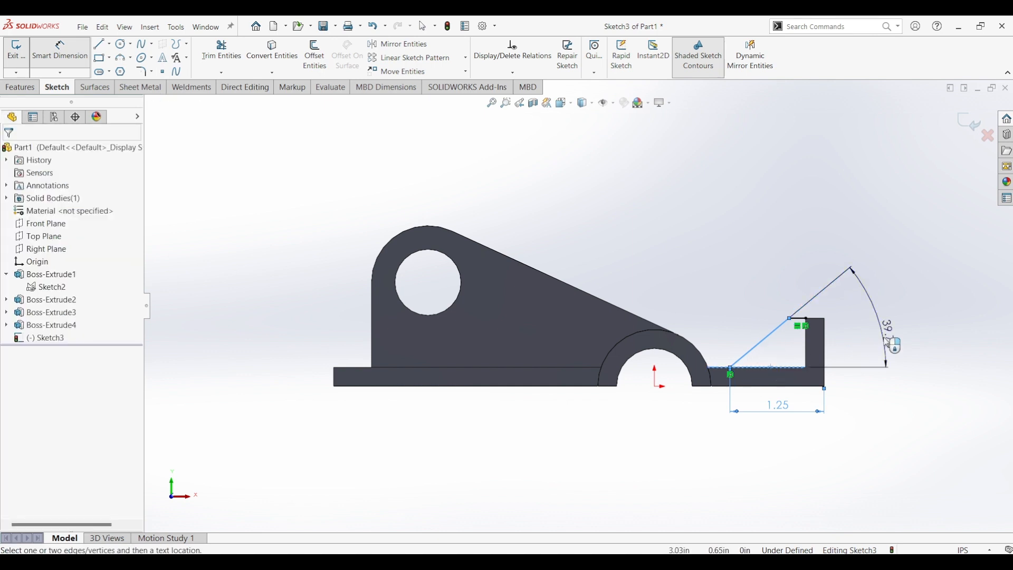
pyautogui.click(893, 347)
pyautogui.write('35')
pyautogui.press('Return')
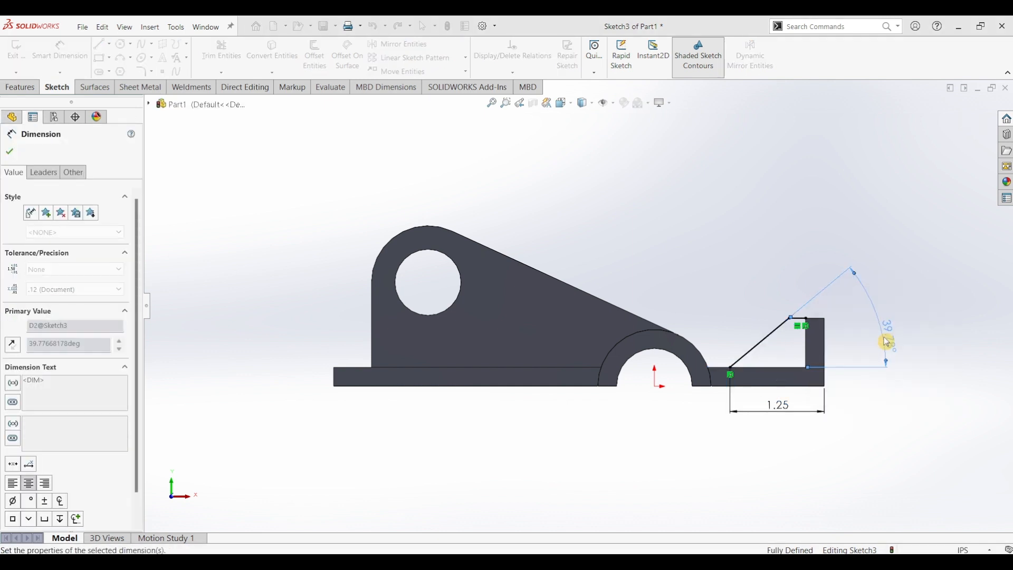
pyautogui.scroll(-3, 837, 334)
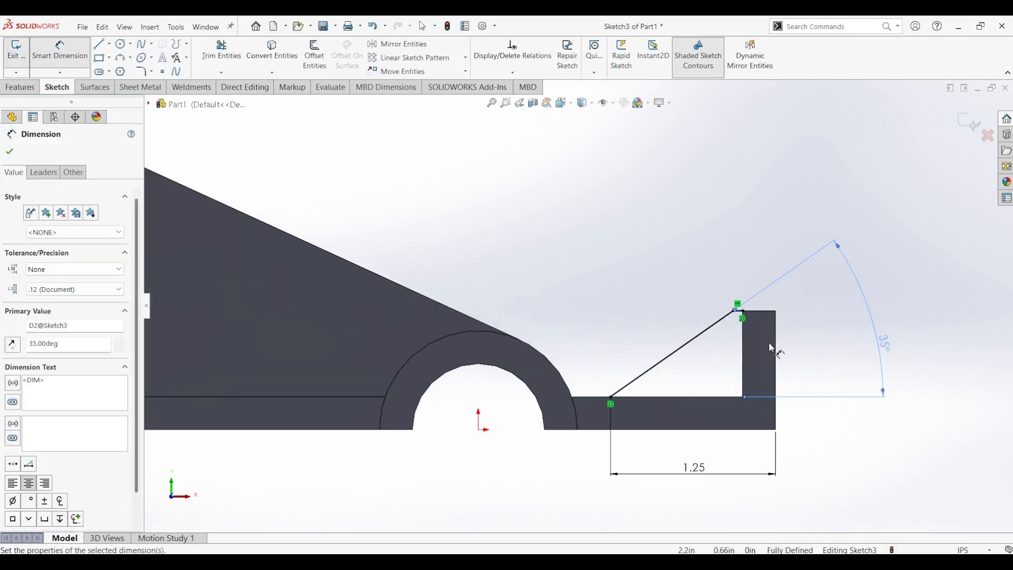
pyautogui.scroll(3, 768, 343)
pyautogui.click(10, 155)
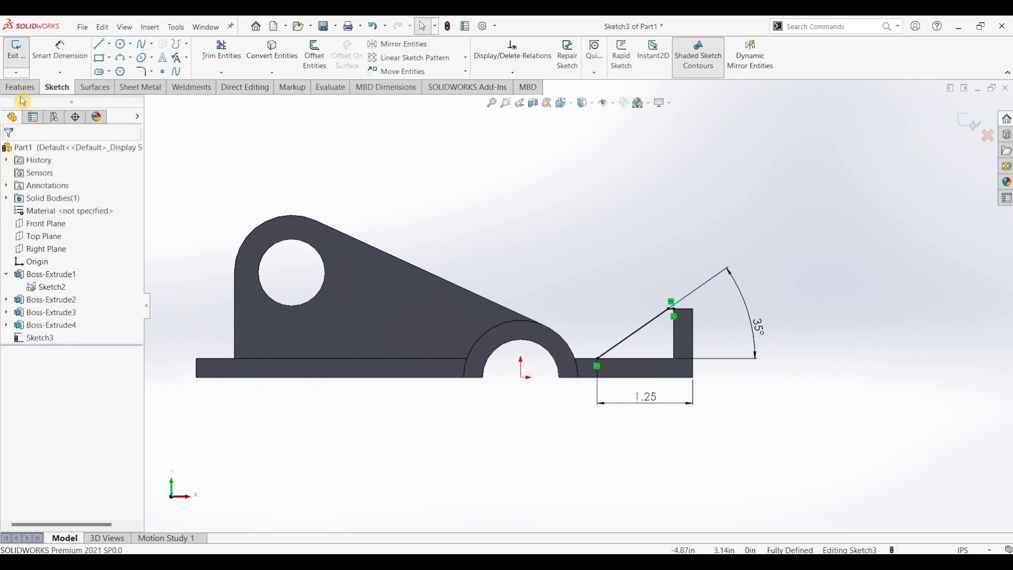
# Create a 0.25 in thick rib from the sloping sketch, thickened only toward the inside of the bar
pyautogui.click(20, 87)
pyautogui.click(429, 52)
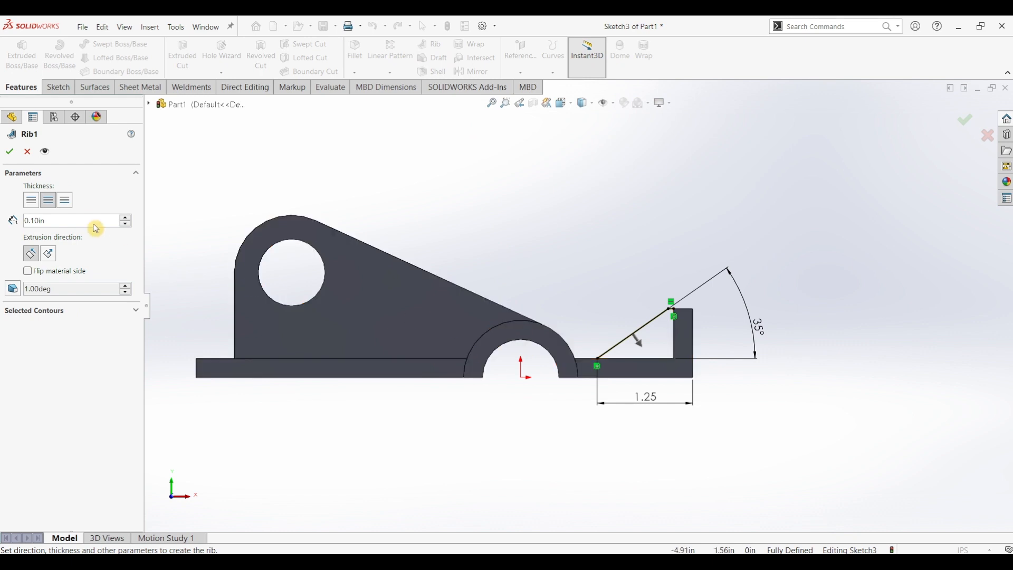
pyautogui.moveTo(65, 220); pyautogui.dragTo(15, 227)
pyautogui.write('0.25')
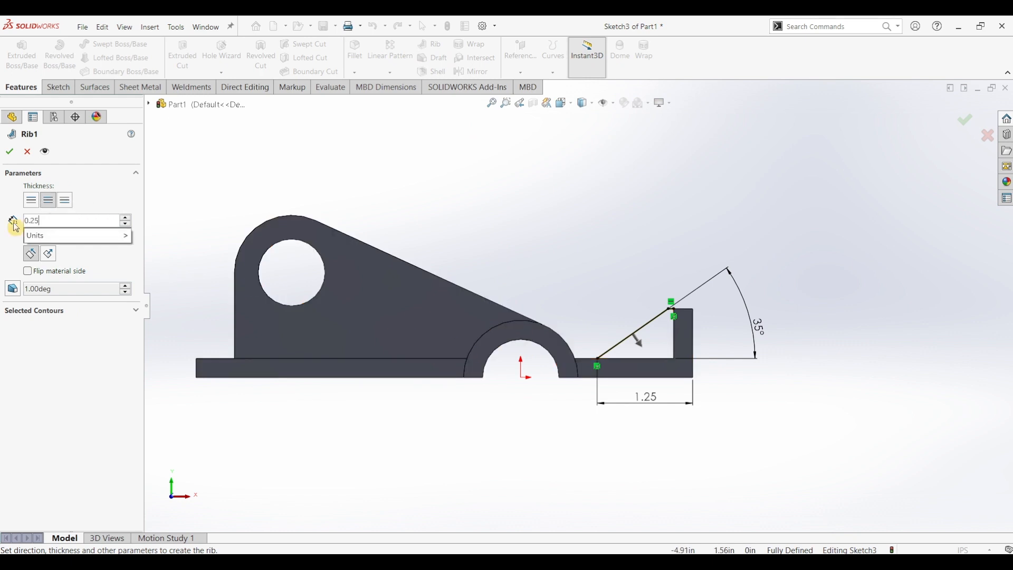
pyautogui.press('Return')
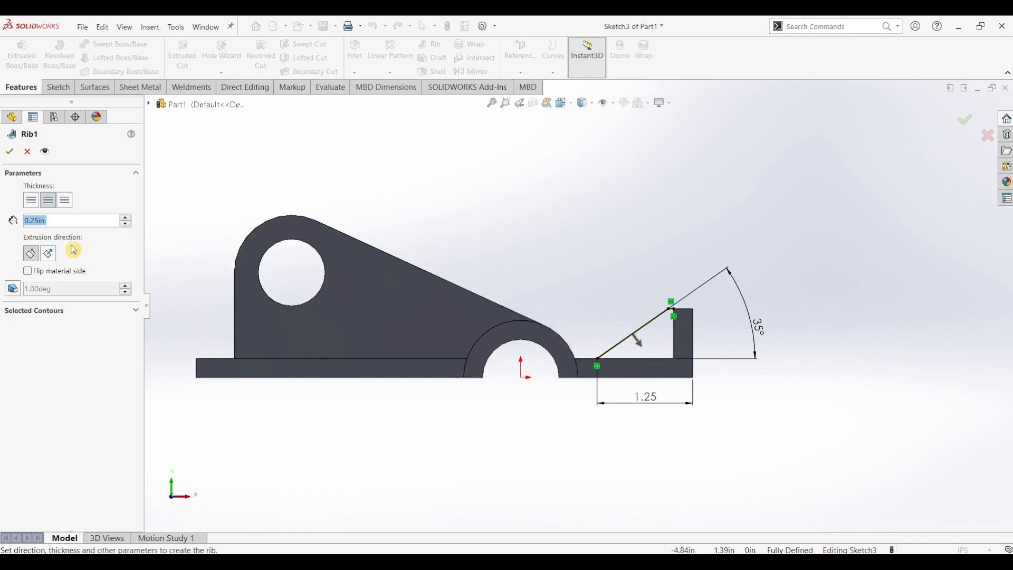
pyautogui.moveTo(606, 318); pyautogui.dragTo(650, 425, button='middle')
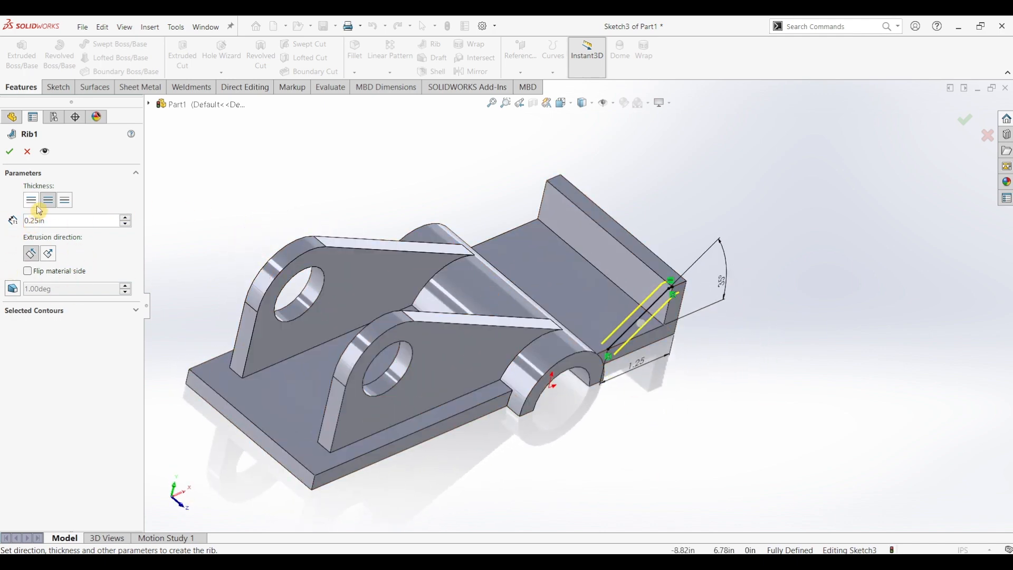
pyautogui.click(66, 201)
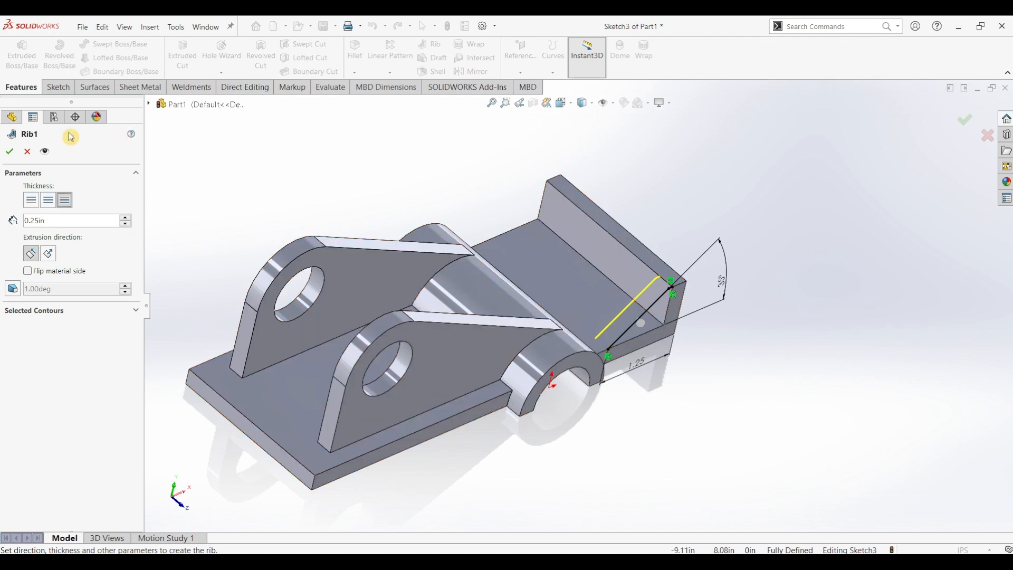
pyautogui.click(8, 153)
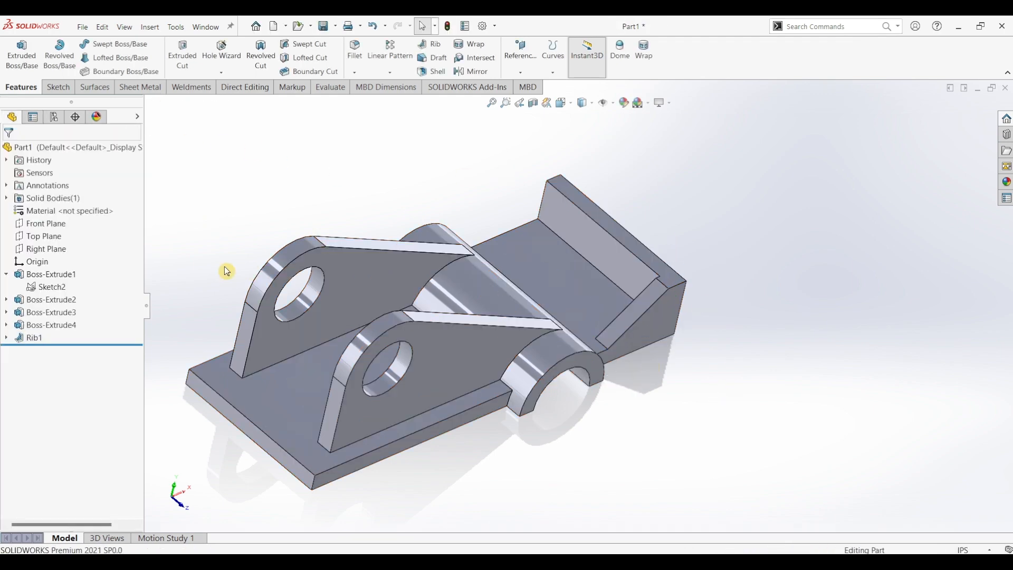
# Mirror the rib about the Front Plane to the opposite side of the bar
pyautogui.click(45, 226)
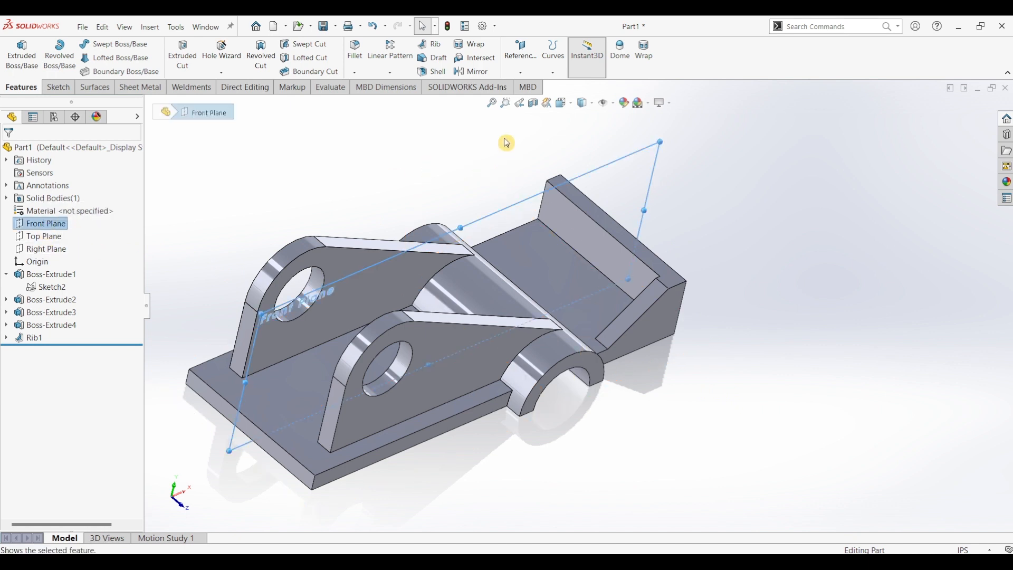
pyautogui.click(491, 75)
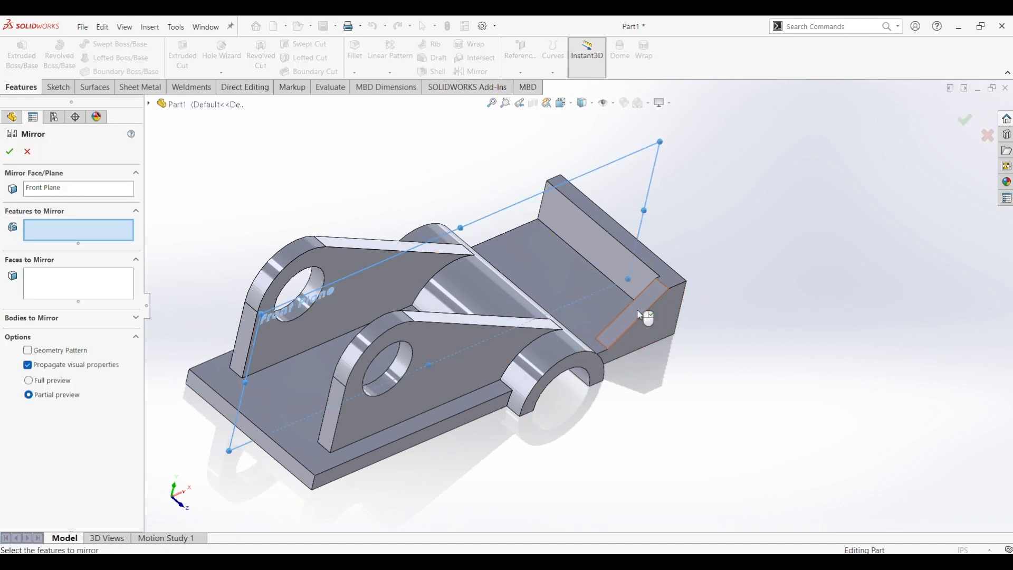
pyautogui.click(646, 316)
pyautogui.click(11, 154)
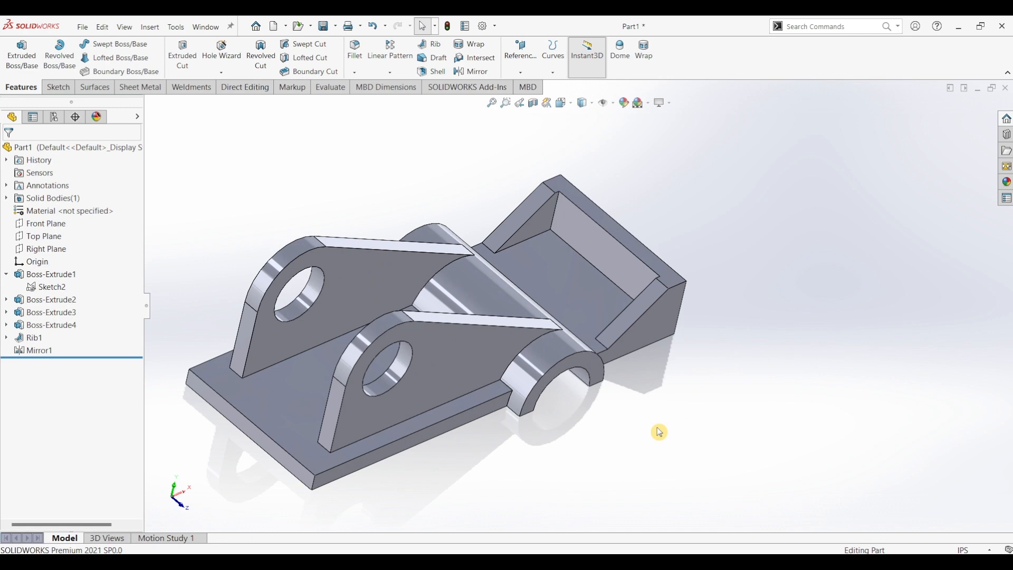
pyautogui.hotkey('ctrl', '7')
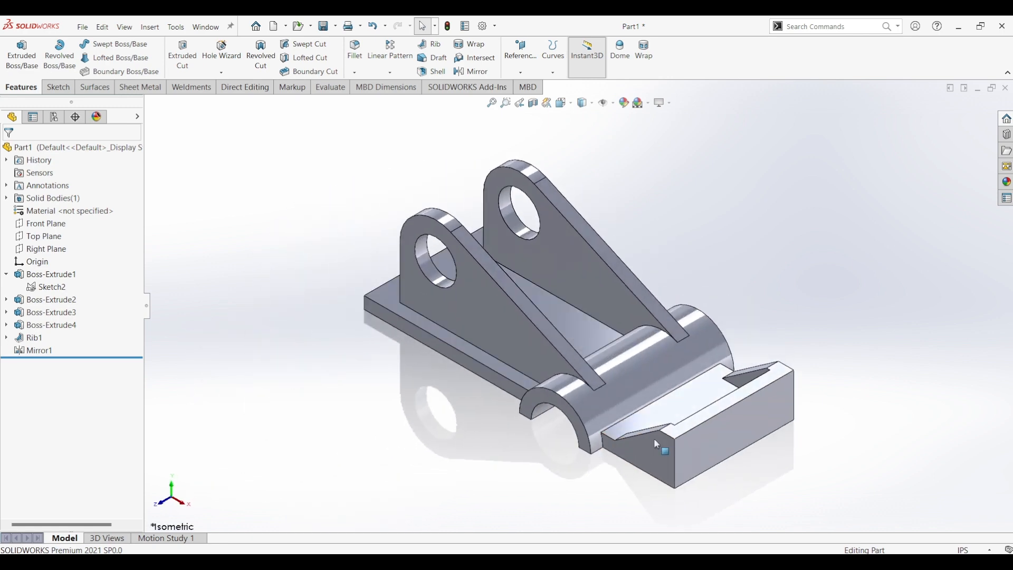
# Switch to the Part115_dwg PDF in the browser, examine the fillet radii and round boss dimensions at reduced zoom, and return to the part
pyautogui.hotkey('alt', 'Tab')
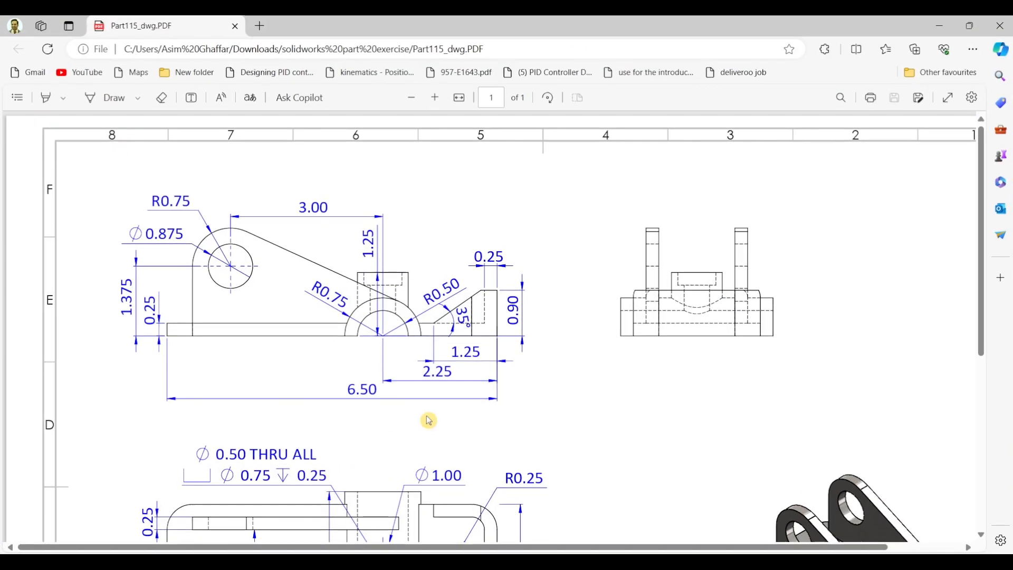
pyautogui.click(412, 98)
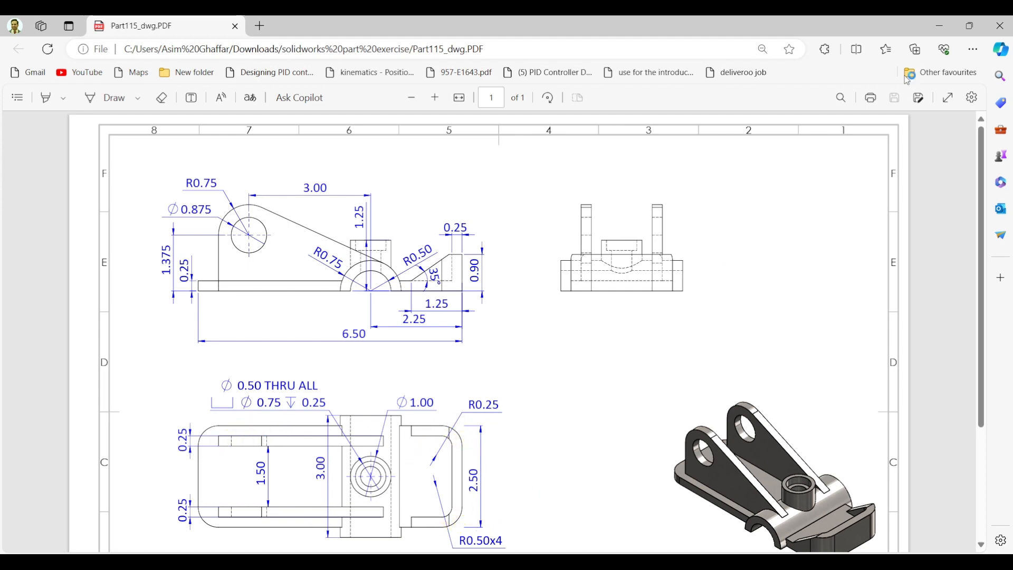
pyautogui.click(941, 28)
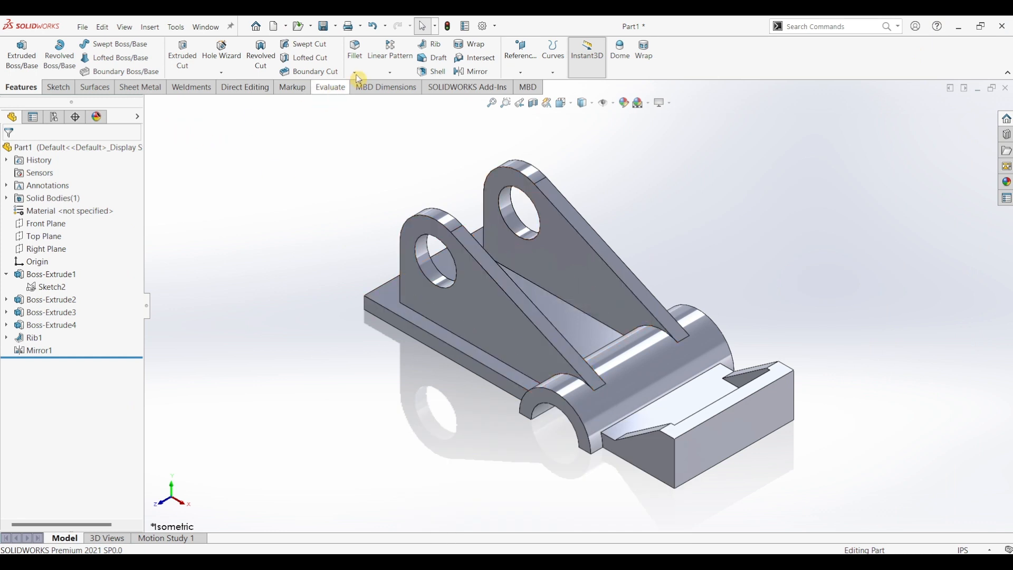
# Fillet the two inner corner edges between the ribs and the upright with a 0.25 in radius
pyautogui.click(356, 51)
pyautogui.click(255, 391)
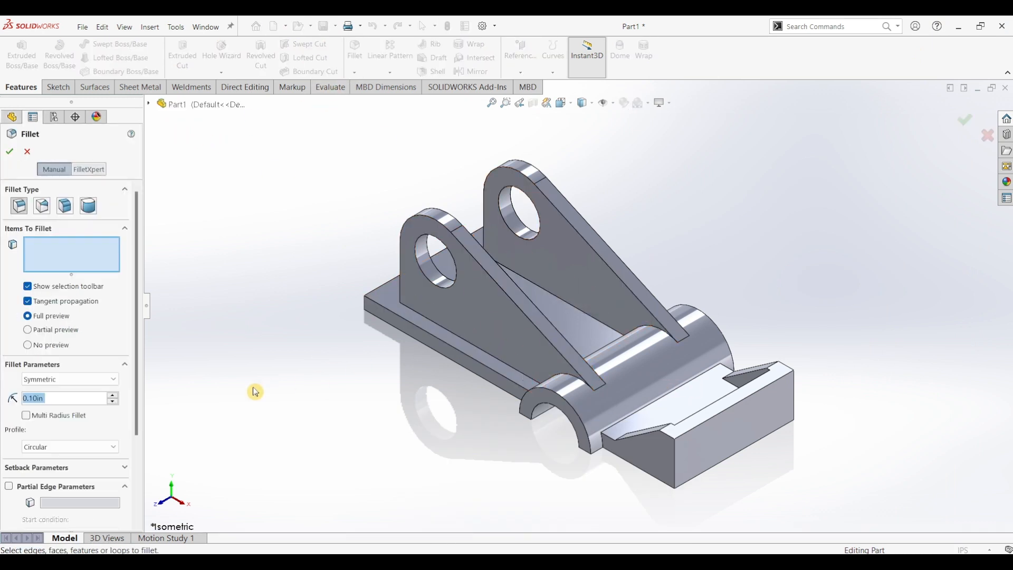
pyautogui.write('0.25')
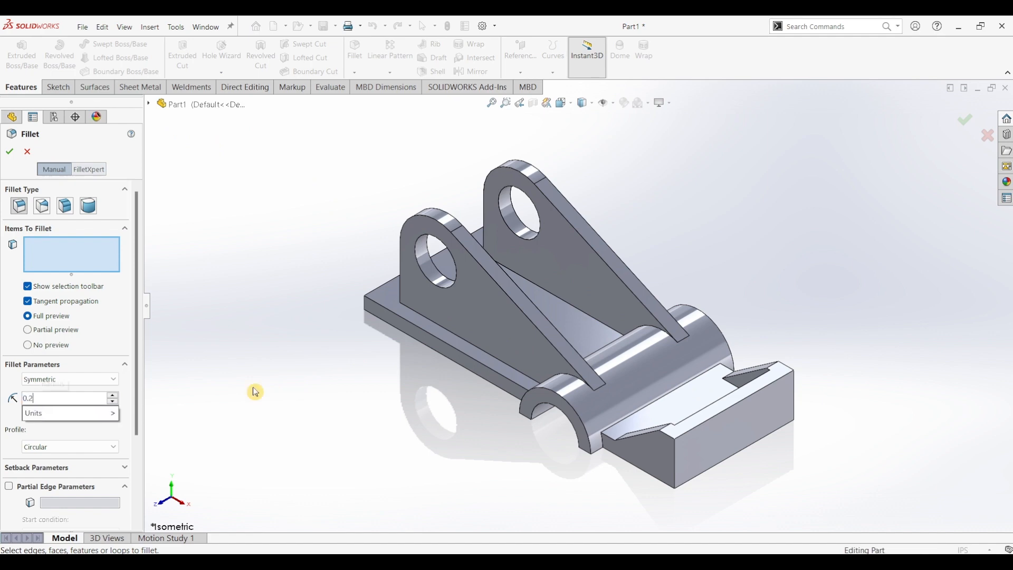
pyautogui.press('Return')
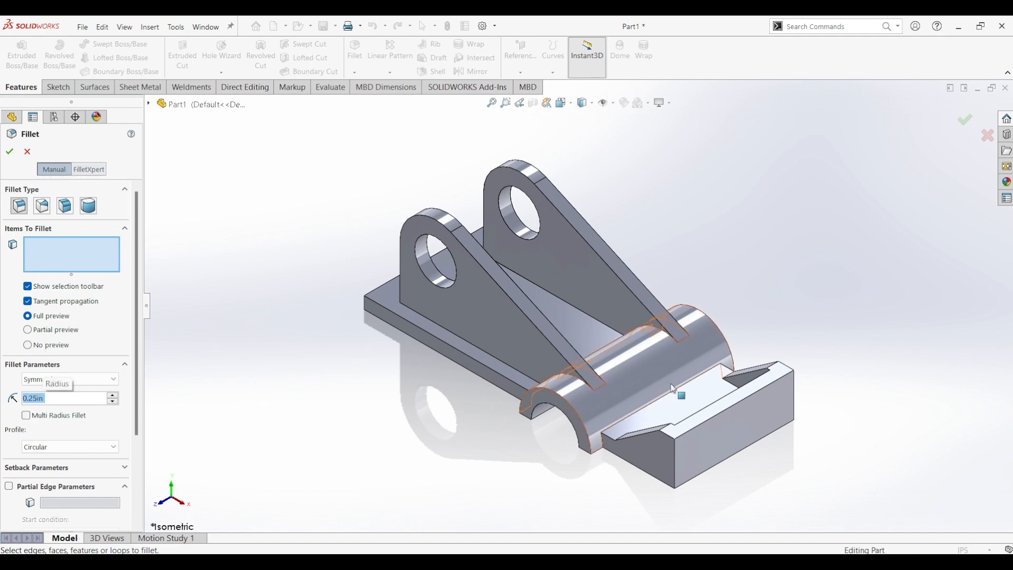
pyautogui.moveTo(679, 396); pyautogui.dragTo(753, 364, button='middle')
pyautogui.click(723, 362)
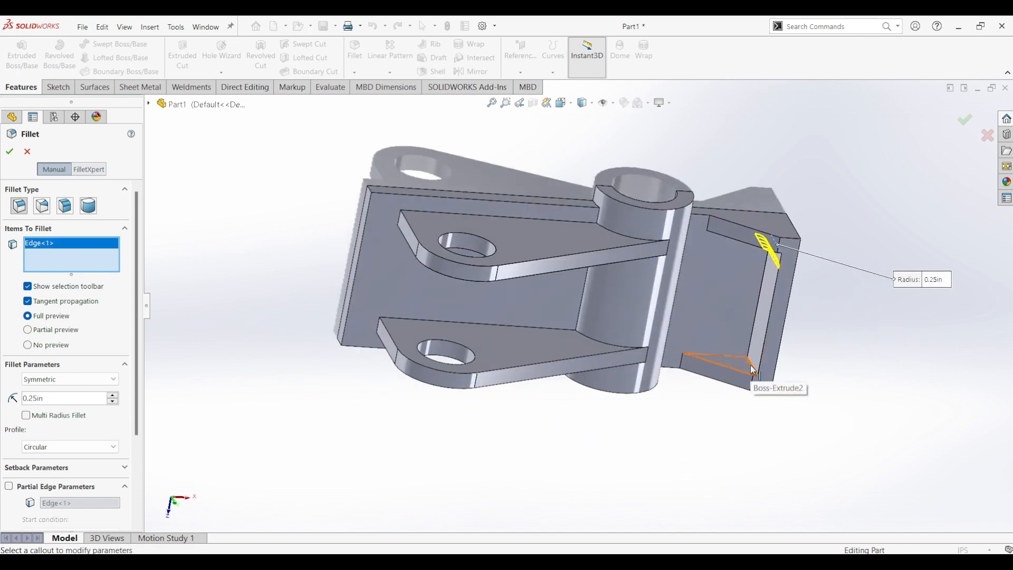
pyautogui.click(752, 369)
pyautogui.click(13, 157)
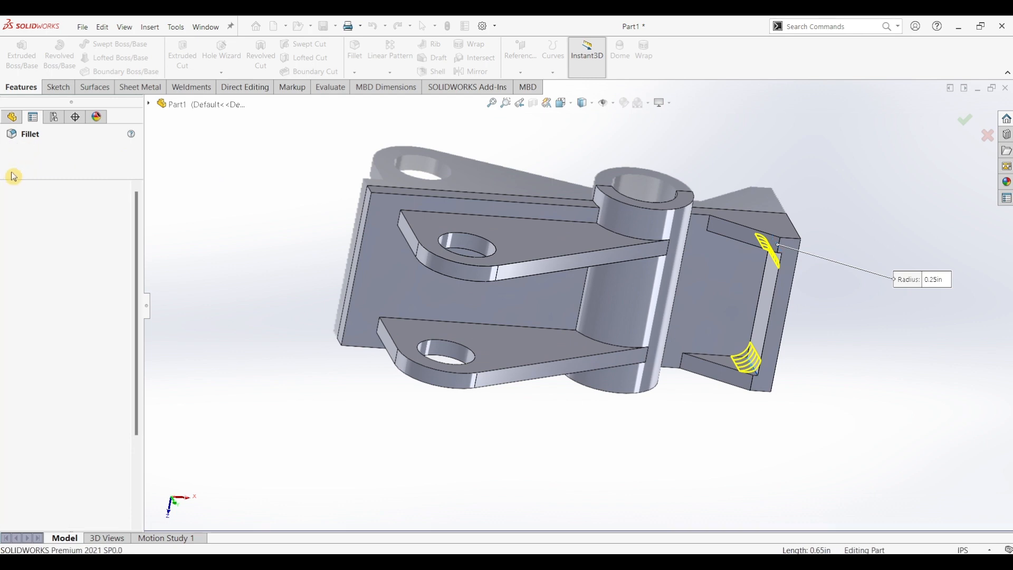
pyautogui.hotkey('ctrl', '7')
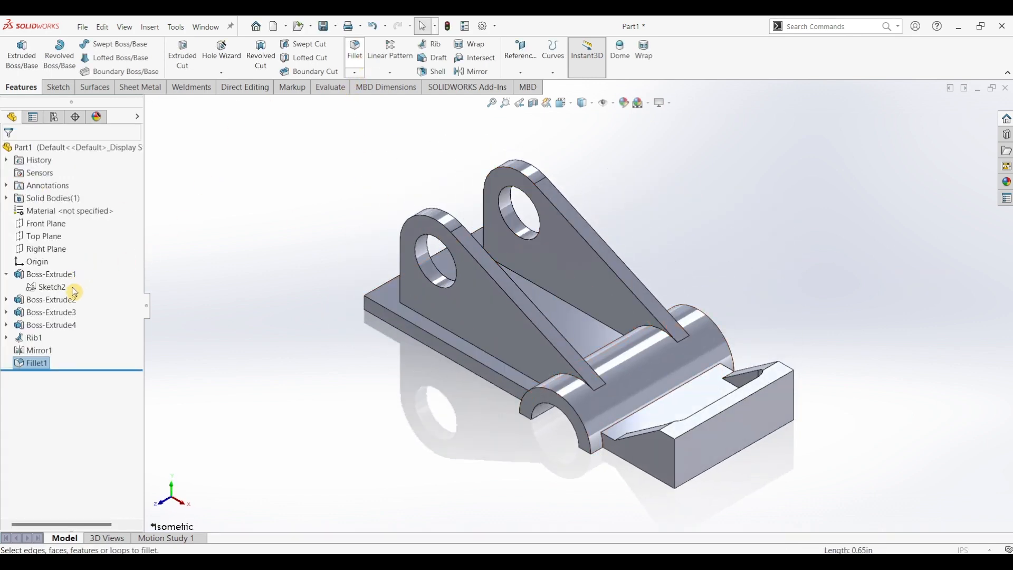
# Fillet the four outer vertical corner edges, two at the upright end and two at the base plate's far end, with a 0.5 in radius
pyautogui.write('.5')
pyautogui.press('Return')
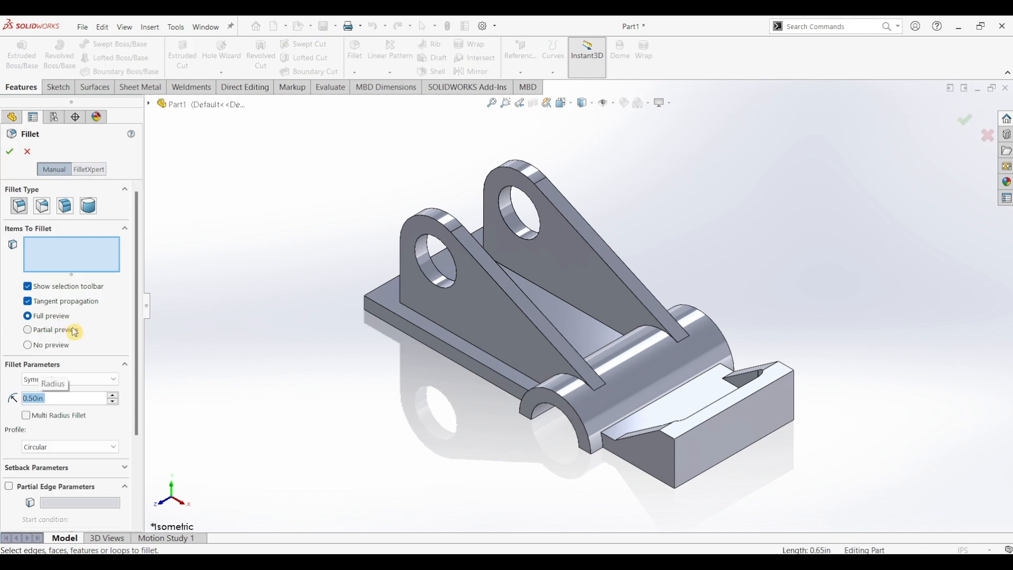
pyautogui.click(676, 478)
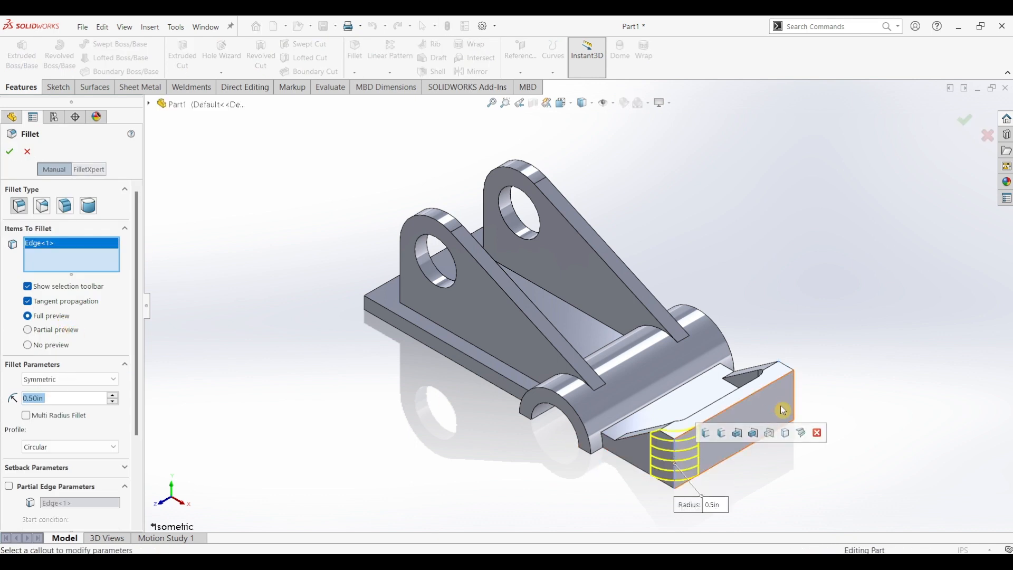
pyautogui.click(794, 393)
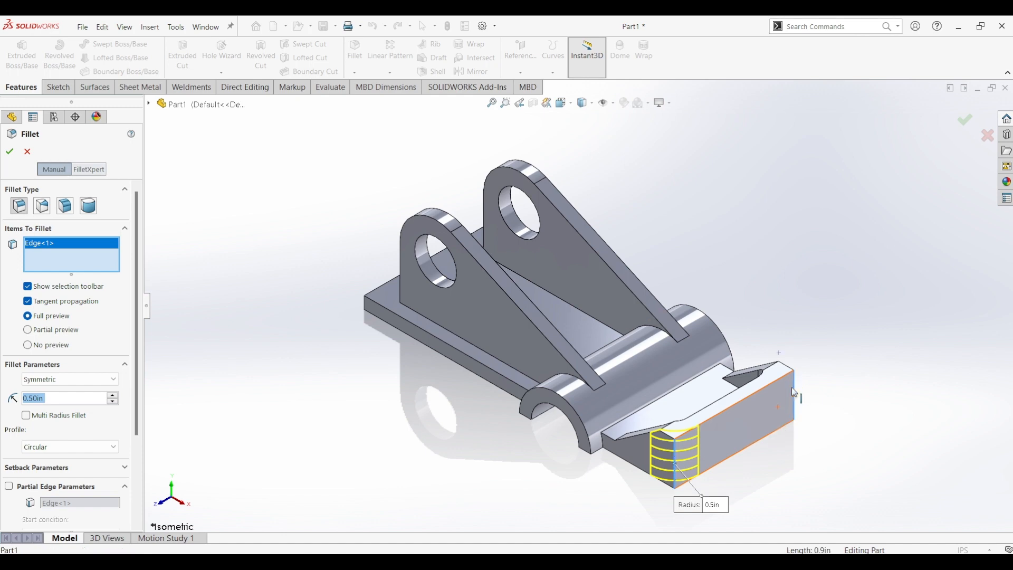
pyautogui.click(368, 312)
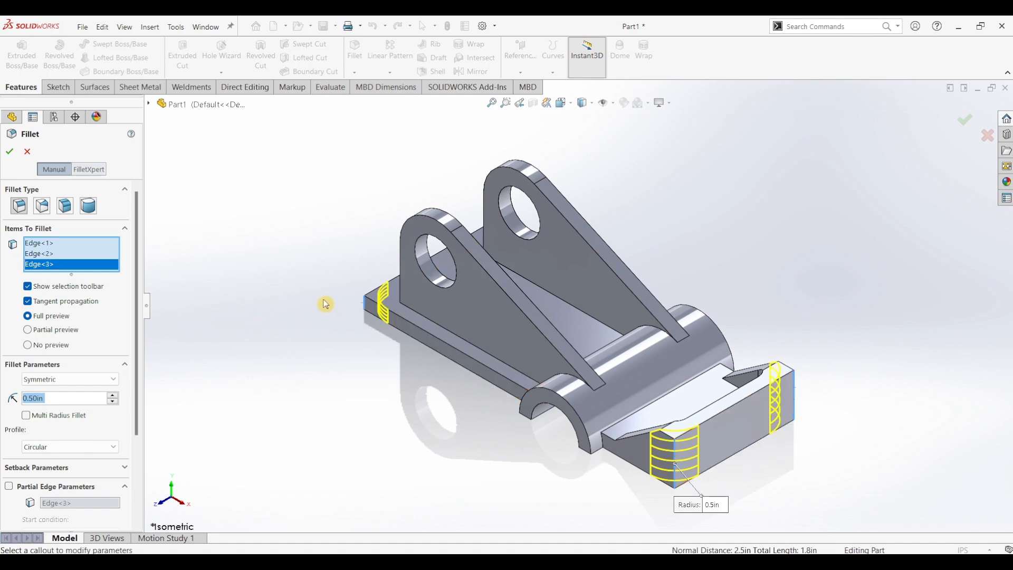
pyautogui.moveTo(326, 301); pyautogui.dragTo(420, 370, button='middle')
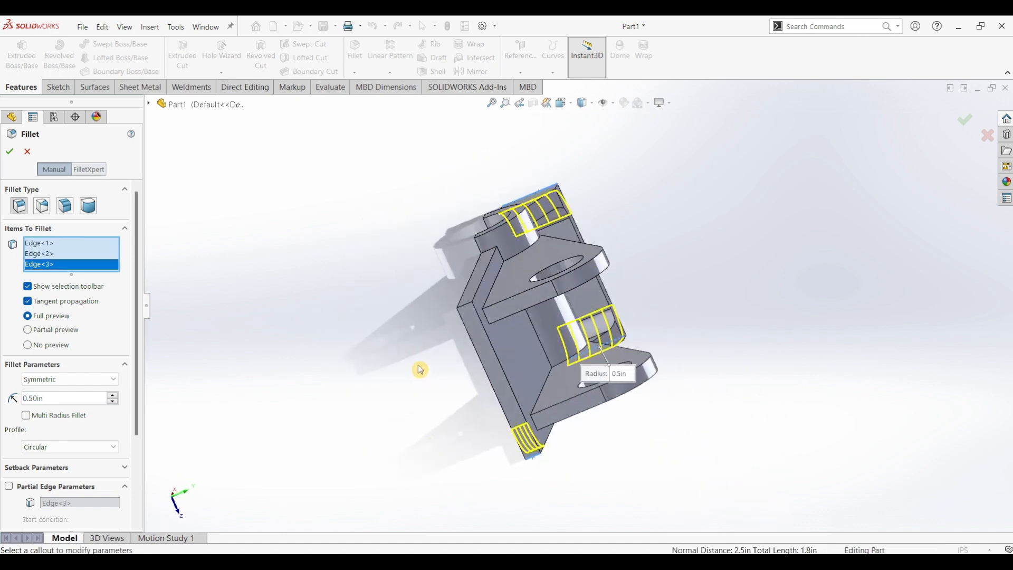
pyautogui.click(467, 306)
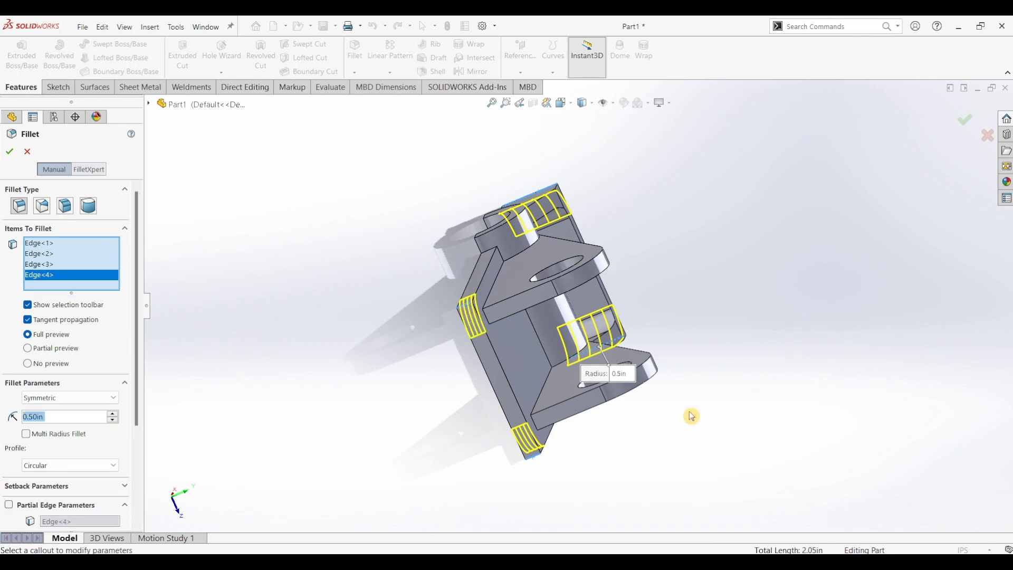
pyautogui.moveTo(690, 416); pyautogui.dragTo(545, 332, button='middle')
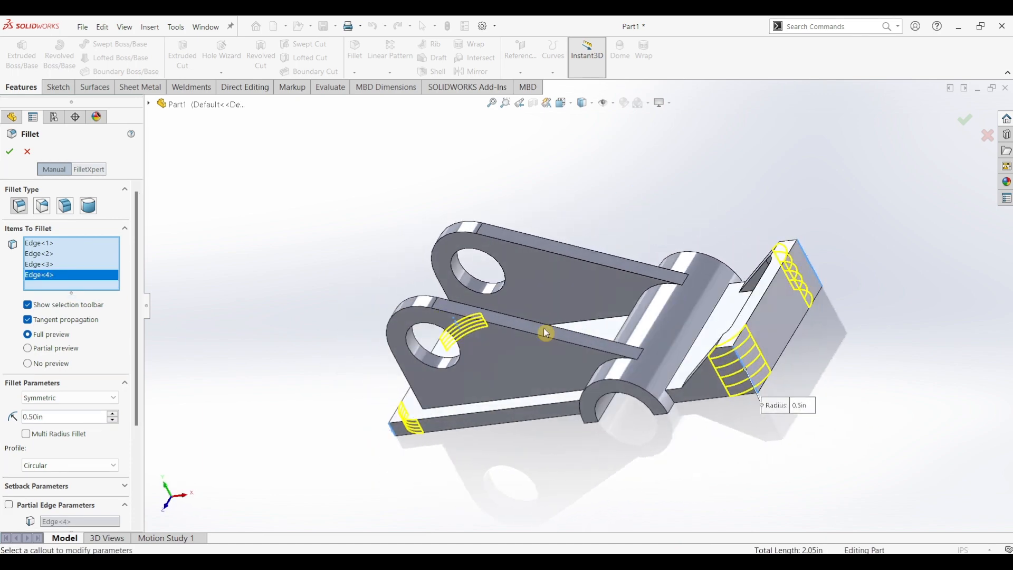
pyautogui.click(15, 155)
pyautogui.hotkey('ctrl', '7')
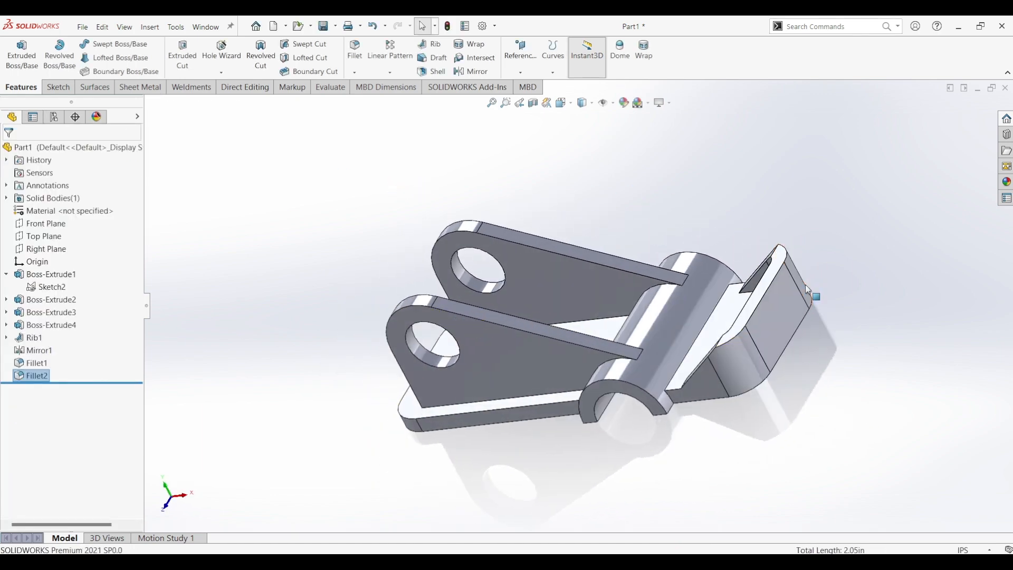
pyautogui.click(802, 295)
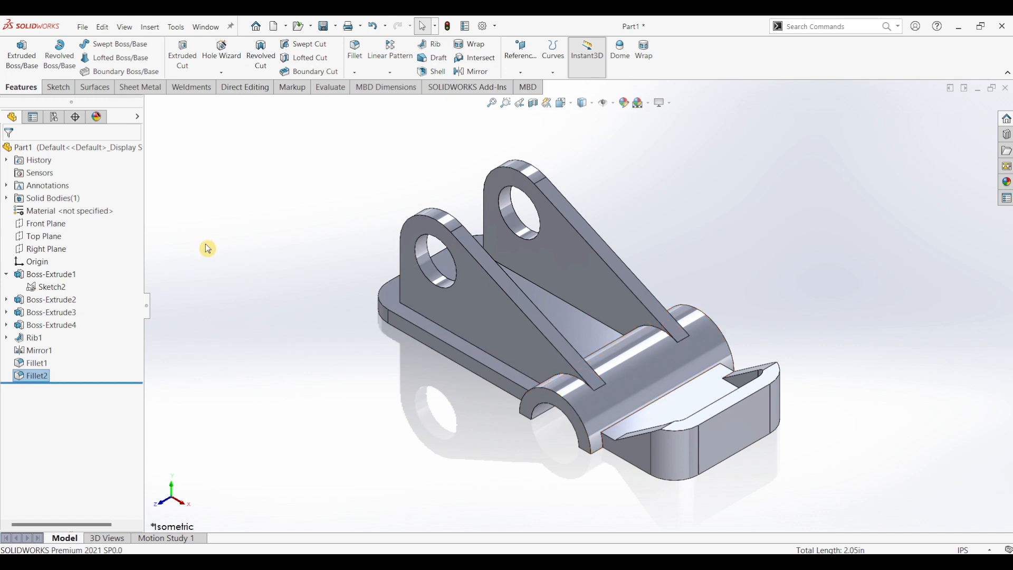
# Start a sketch on the Top Plane and draw a circle about 1.62 in in diameter centred on the origin
pyautogui.click(50, 240)
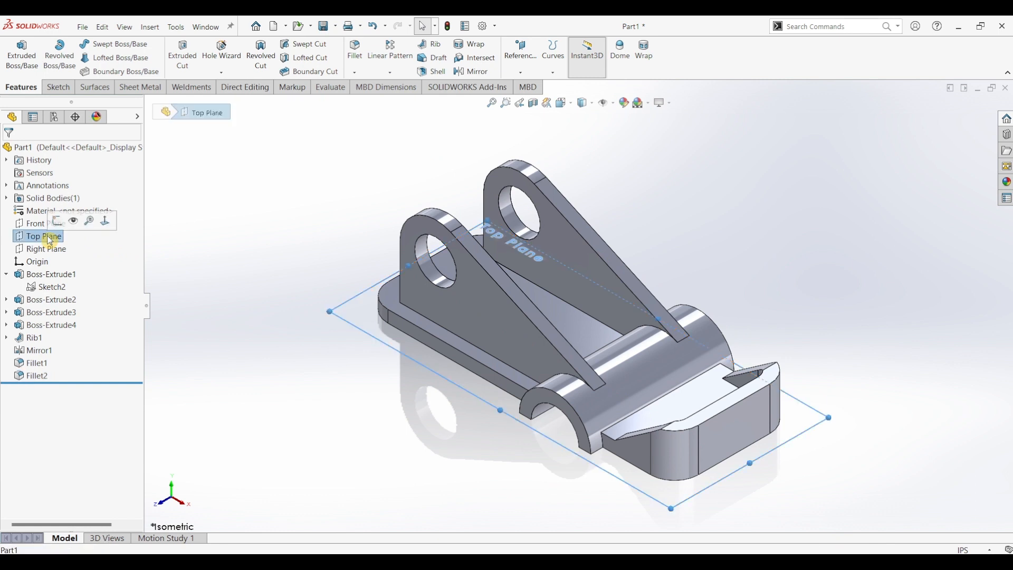
pyautogui.click(57, 87)
pyautogui.click(7, 49)
pyautogui.click(121, 44)
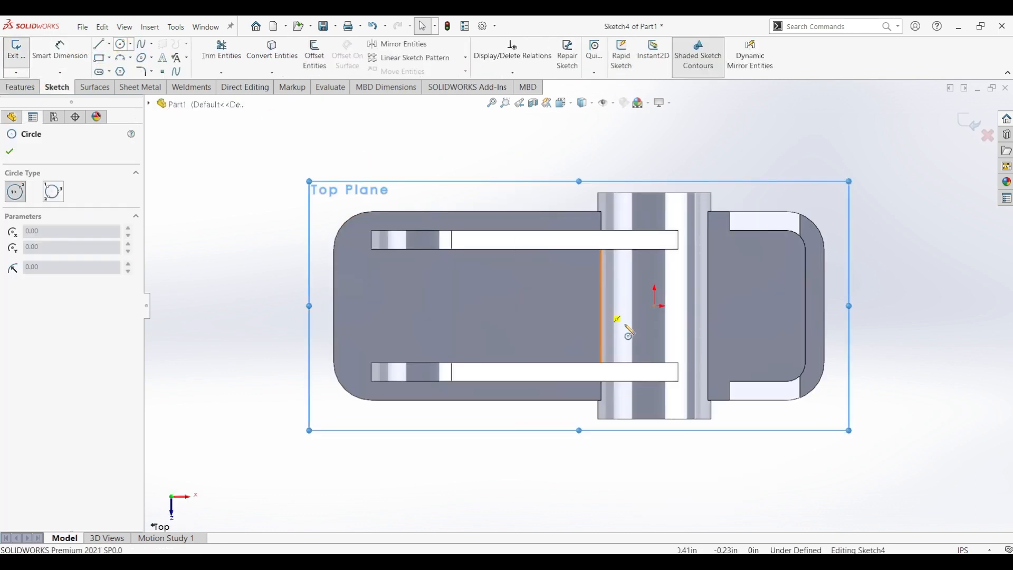
pyautogui.click(656, 307)
pyautogui.click(705, 343)
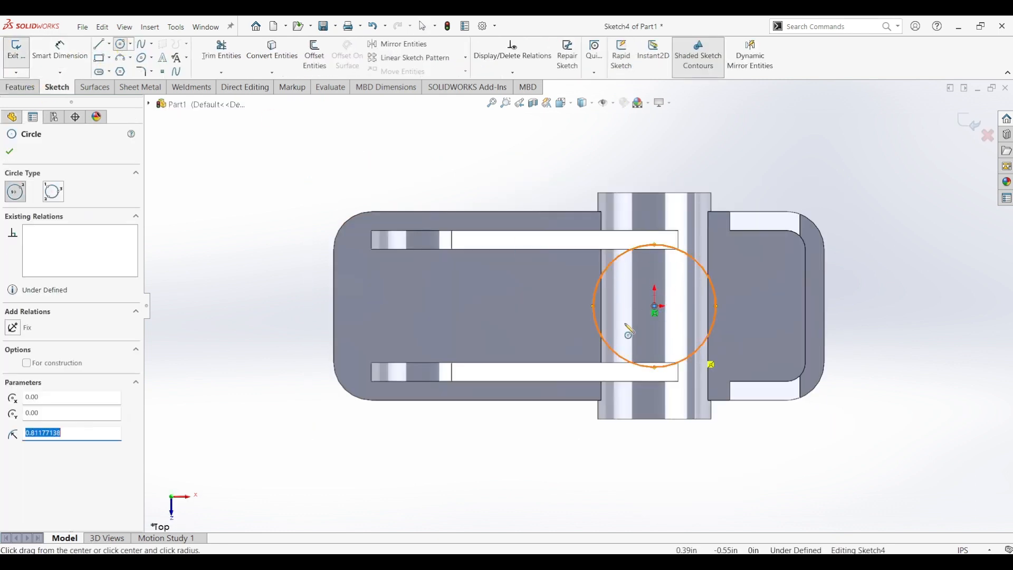
pyautogui.press('Escape')
# Dimension the circle's diameter as 1 in
pyautogui.click(715, 303)
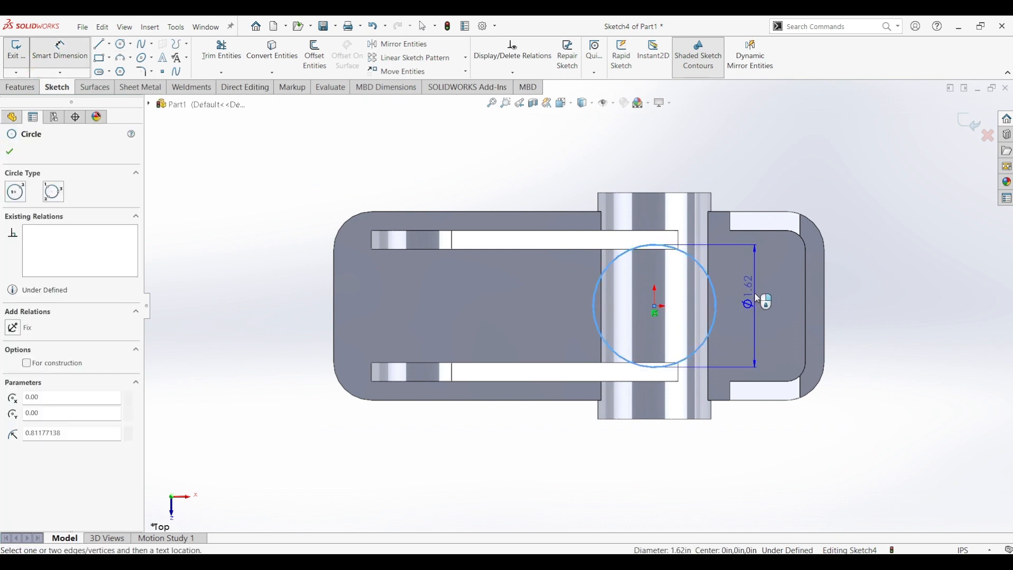
pyautogui.click(766, 298)
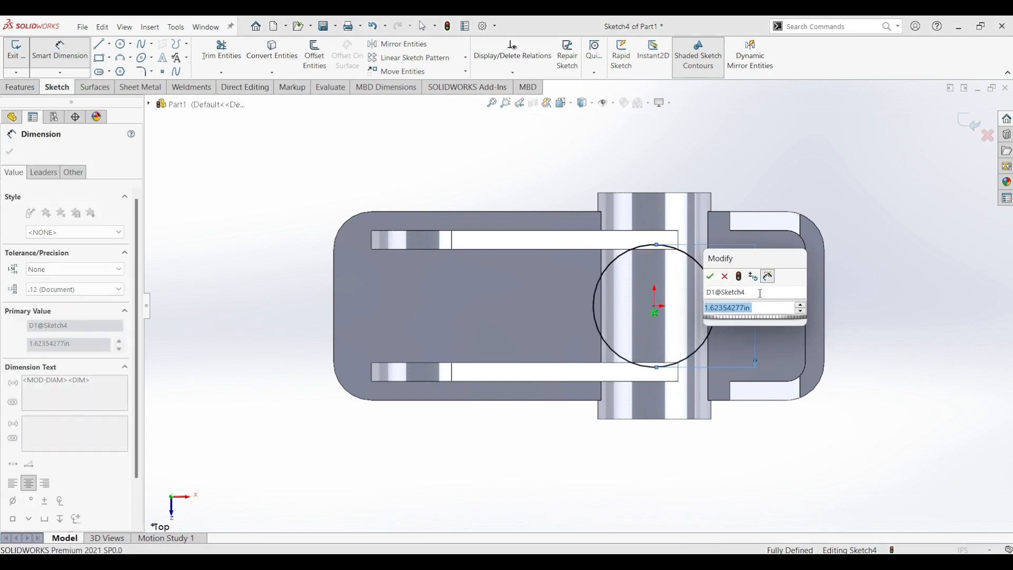
pyautogui.write('1')
pyautogui.press('Return')
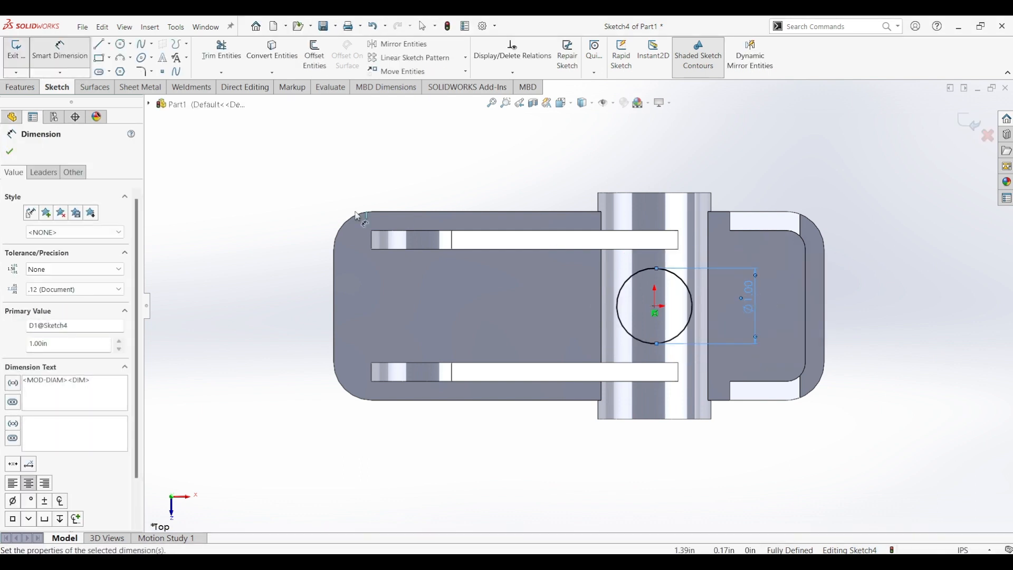
pyautogui.click(11, 152)
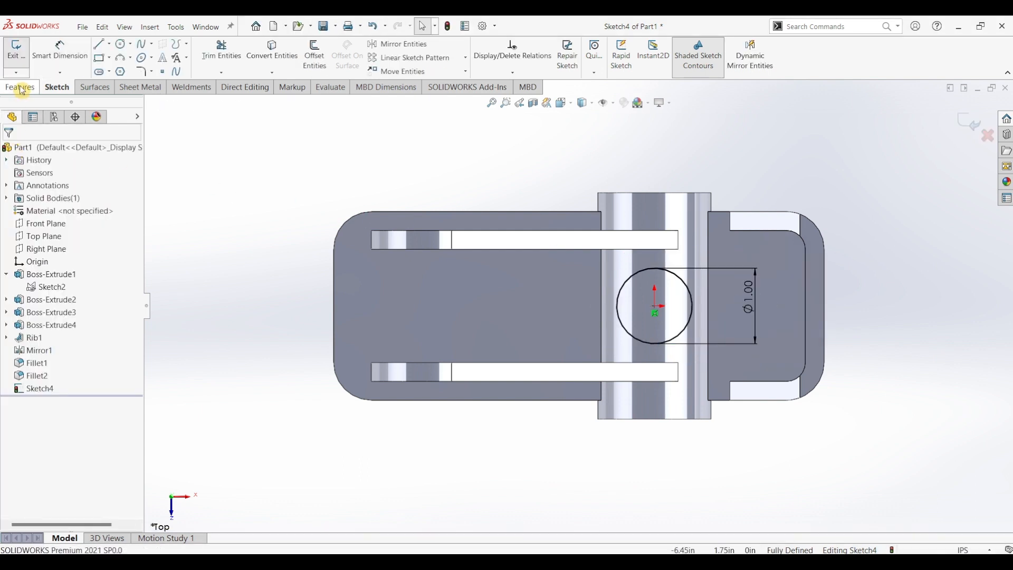
# Start a boss extrusion of the 1 in circle, beginning at an offset of 1.25 in from the sketch plane
pyautogui.click(20, 87)
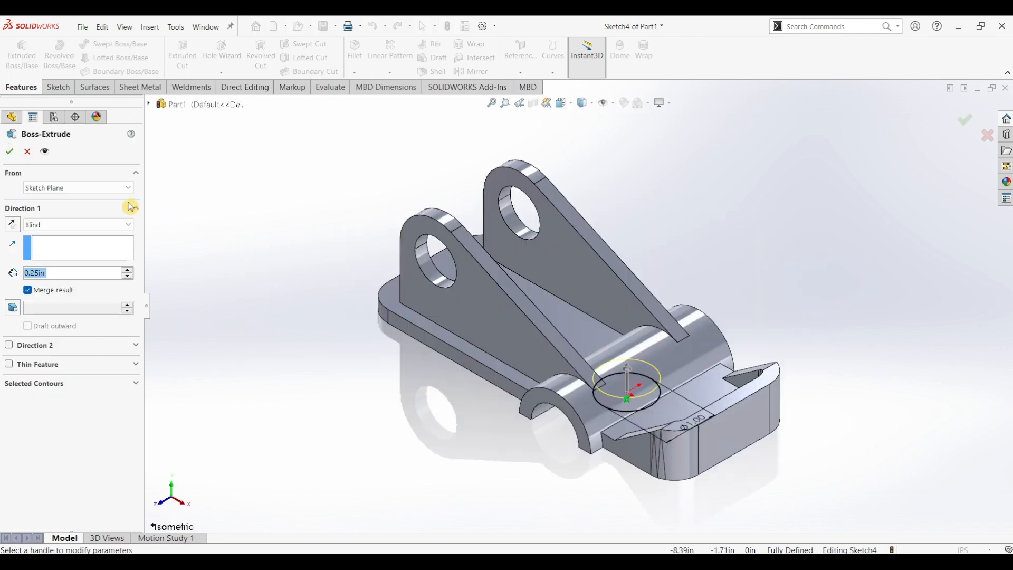
pyautogui.click(106, 191)
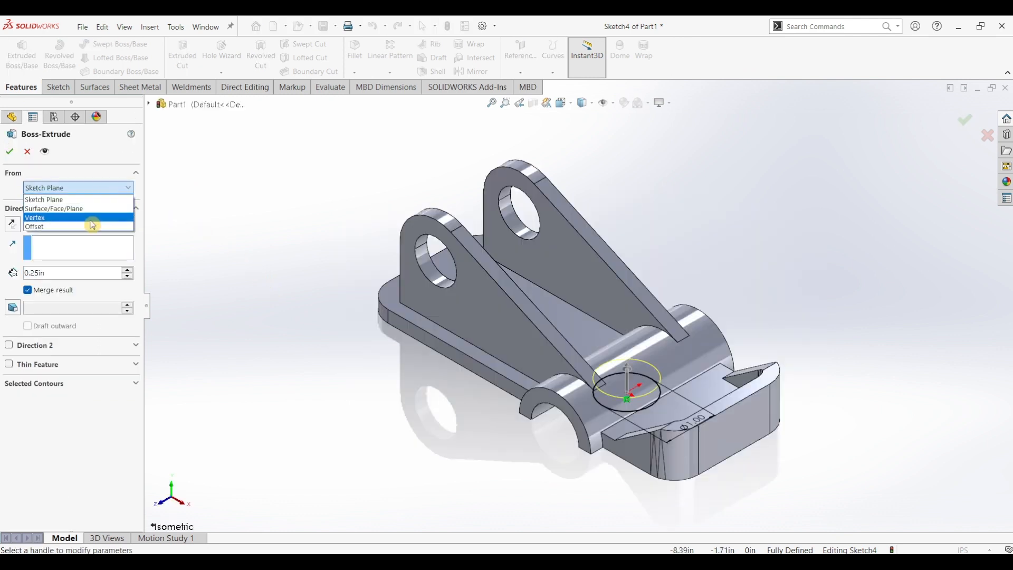
pyautogui.click(84, 228)
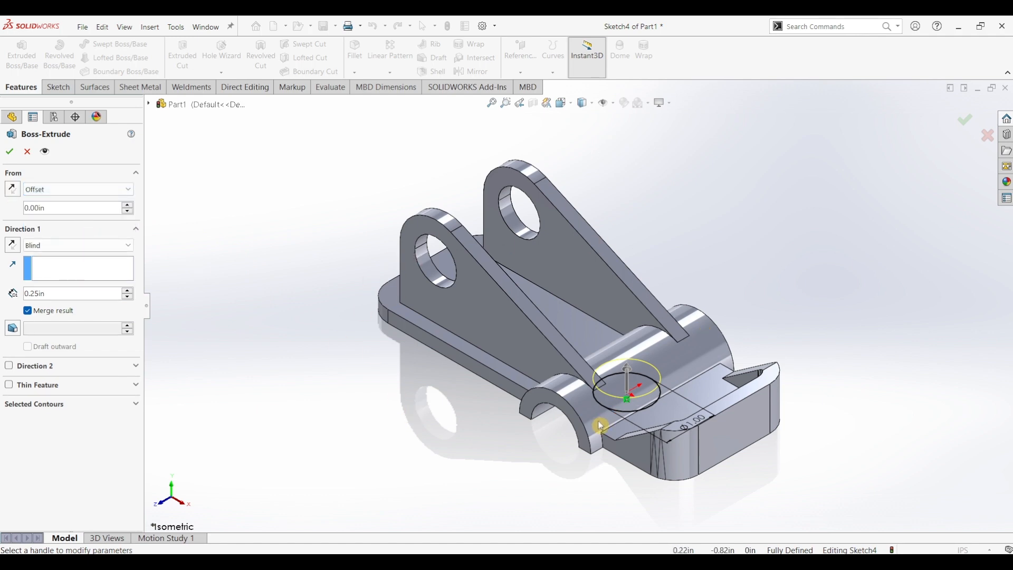
pyautogui.click(538, 561)
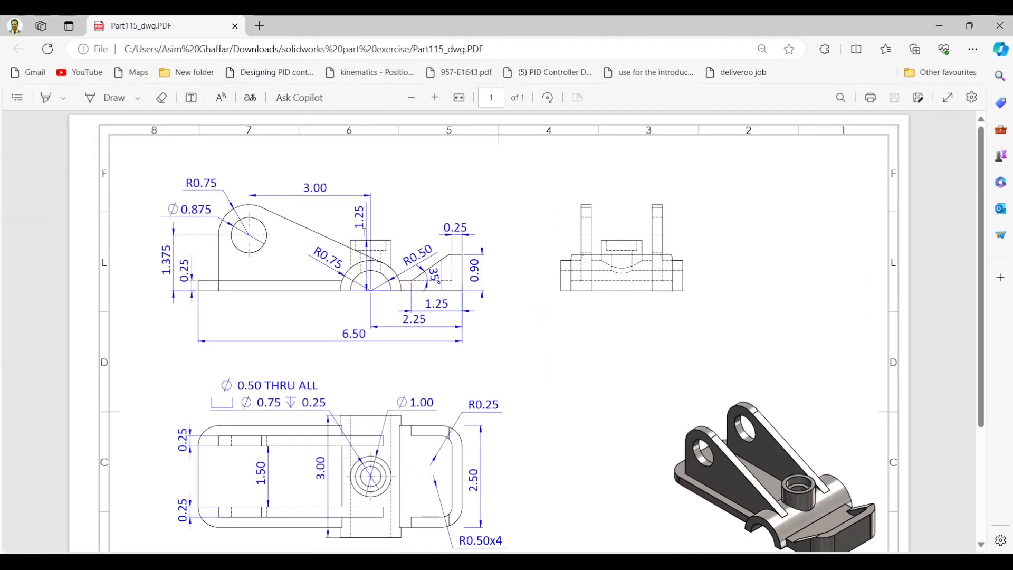
pyautogui.click(940, 24)
pyautogui.moveTo(52, 209); pyautogui.dragTo(17, 212)
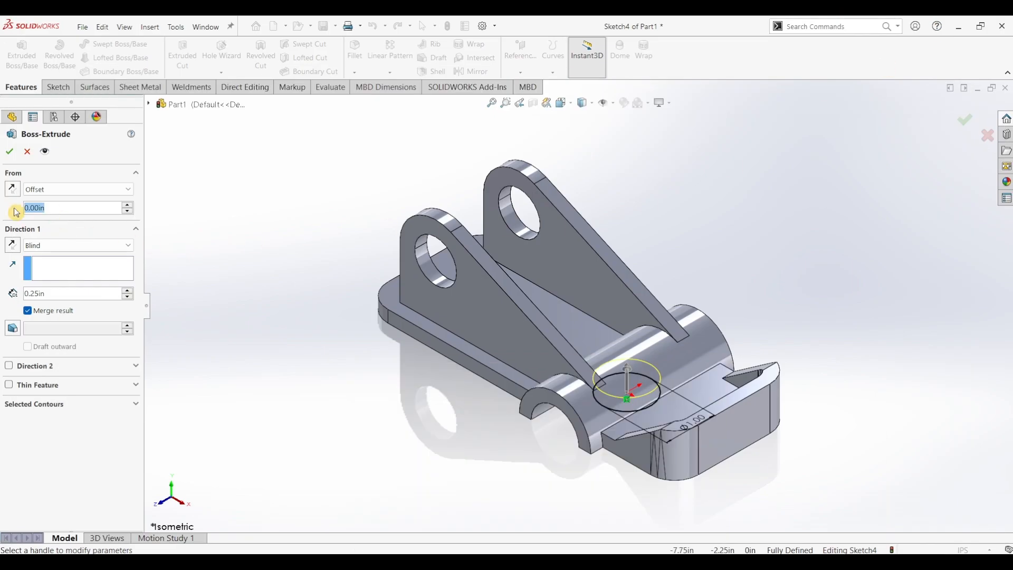
pyautogui.write('1.25')
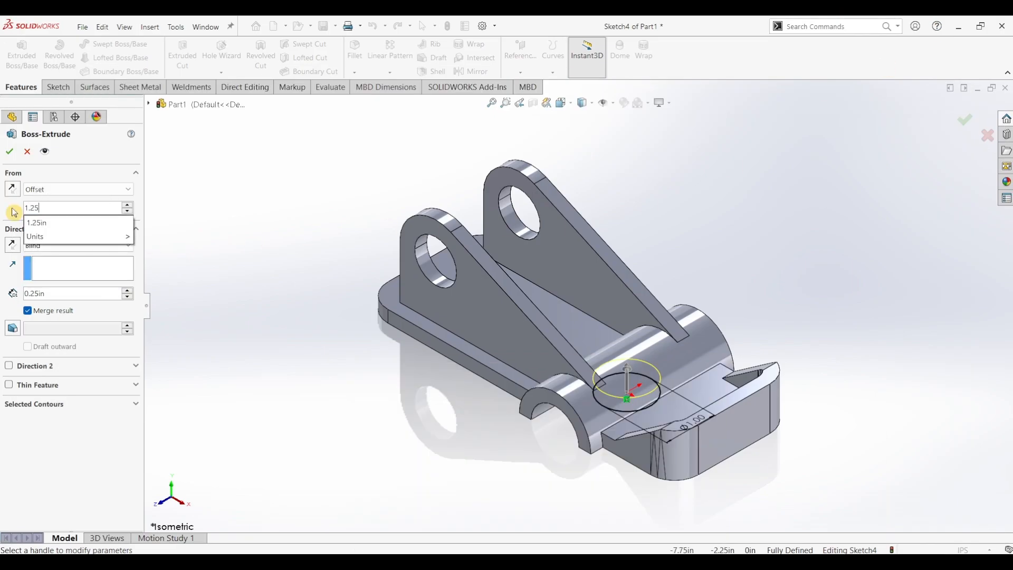
pyautogui.press('Return')
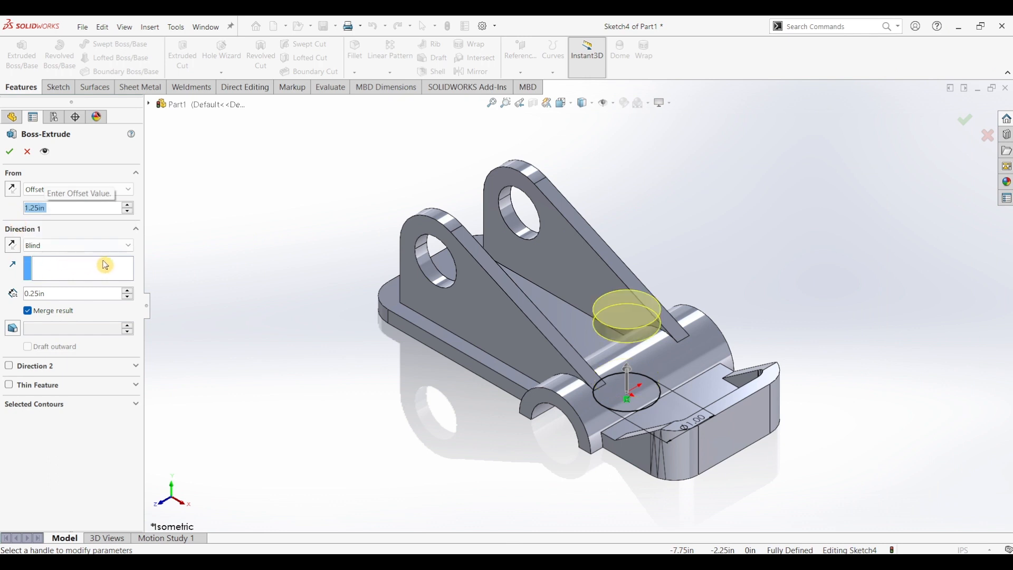
# Reverse the extrusion towards the arch and end it up to the arch's outer cylindrical surface, merged with the body
pyautogui.click(18, 247)
pyautogui.click(79, 245)
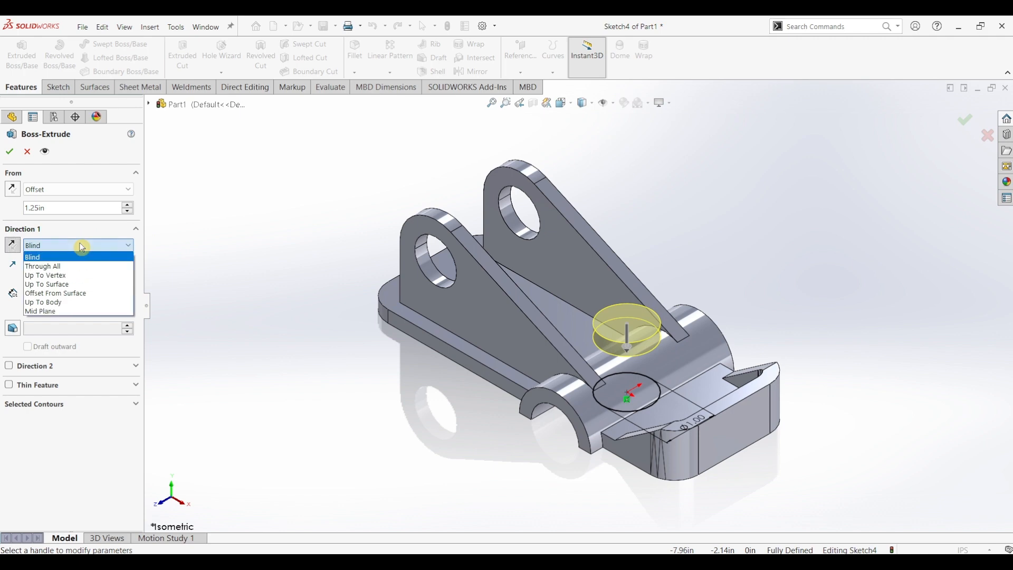
pyautogui.click(64, 285)
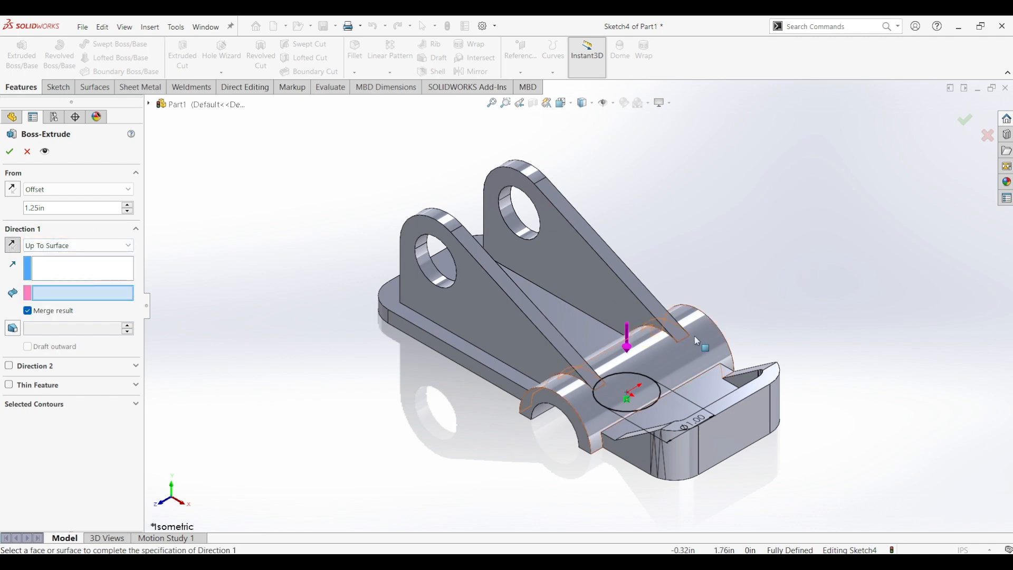
pyautogui.click(672, 356)
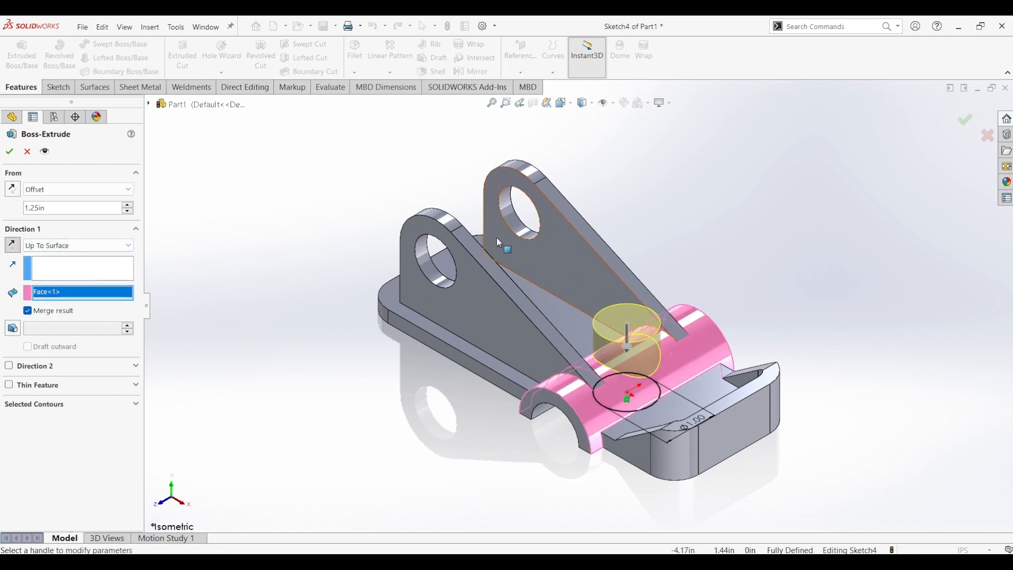
pyautogui.click(11, 152)
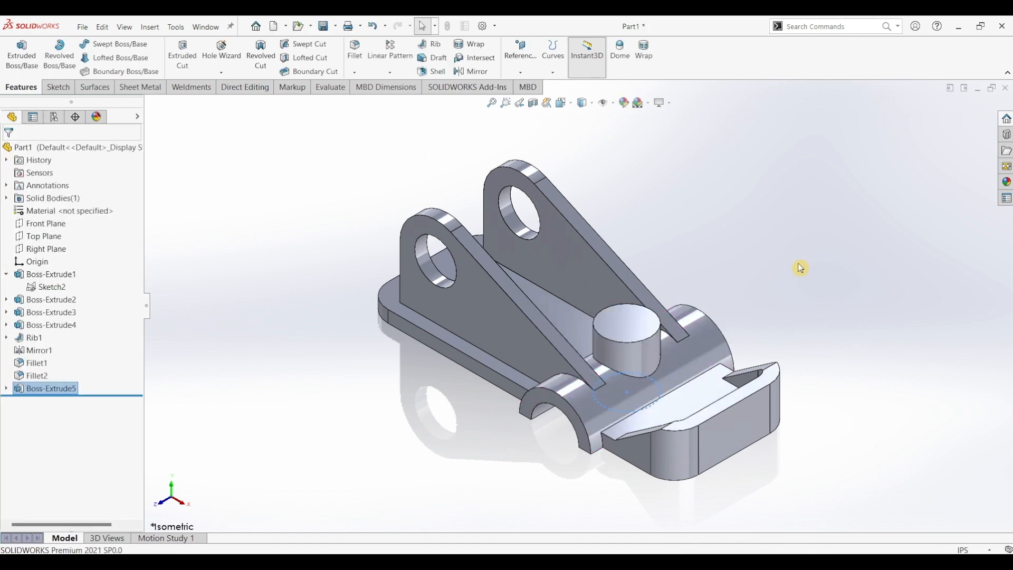
# Set up a #00 ANSI Inch counterbore hole from the drawing with custom sizing: 0.5 in through diameter, 0.75 in counterbore, 0.25 in deep, Through All
pyautogui.moveTo(681, 409); pyautogui.dragTo(755, 378, button='middle')
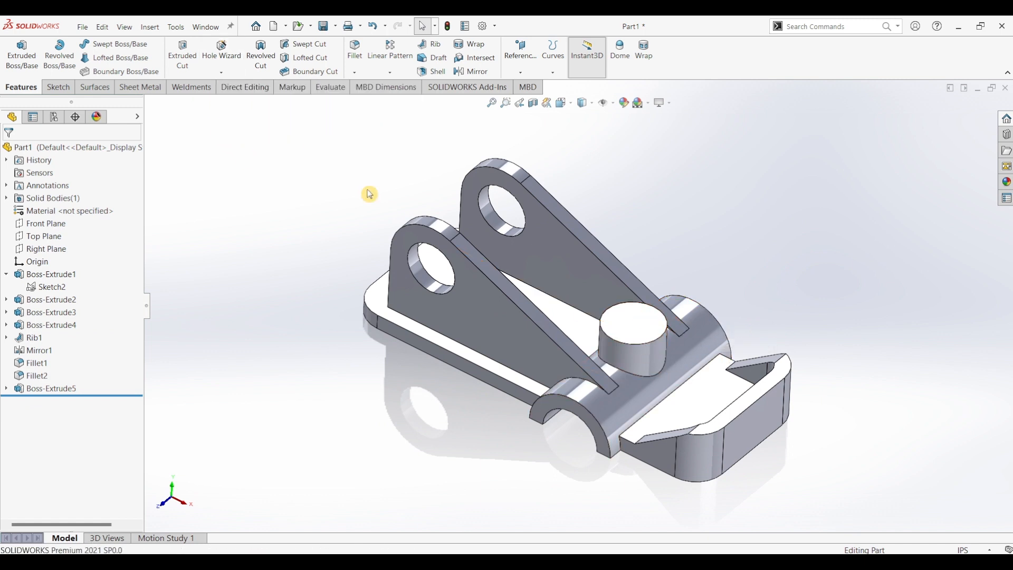
pyautogui.click(567, 551)
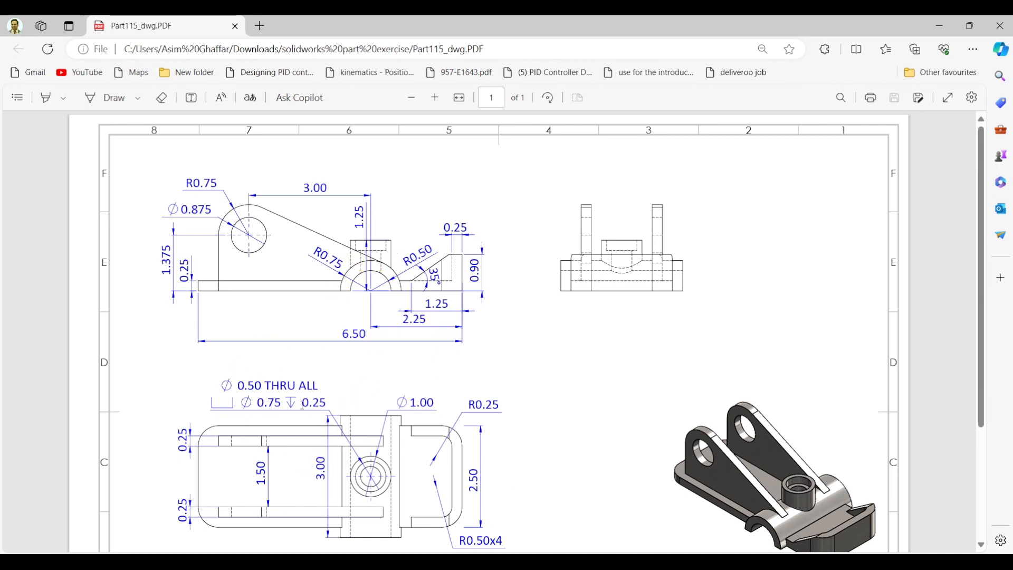
pyautogui.click(940, 27)
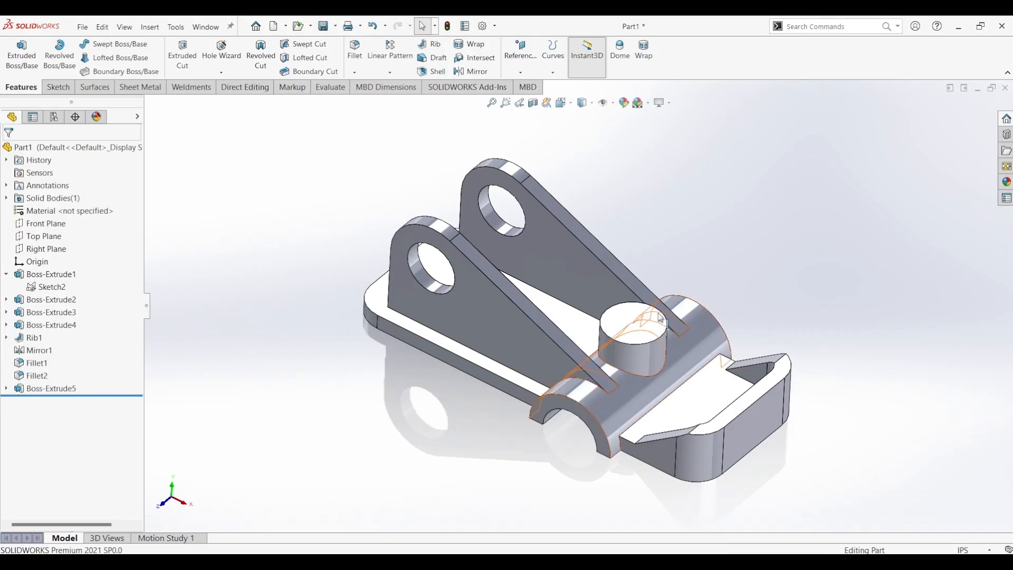
pyautogui.click(217, 42)
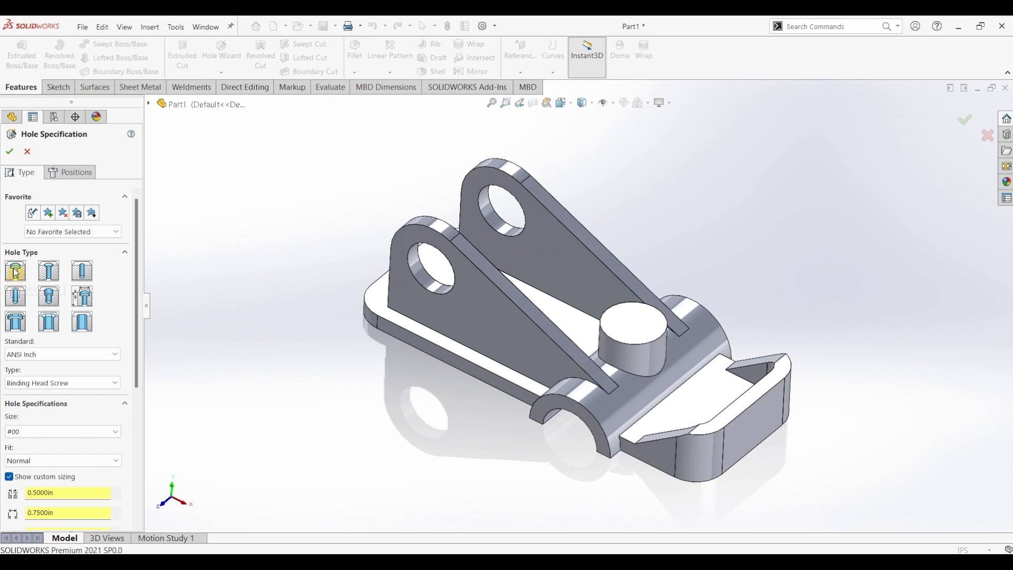
pyautogui.moveTo(135, 267); pyautogui.dragTo(138, 351)
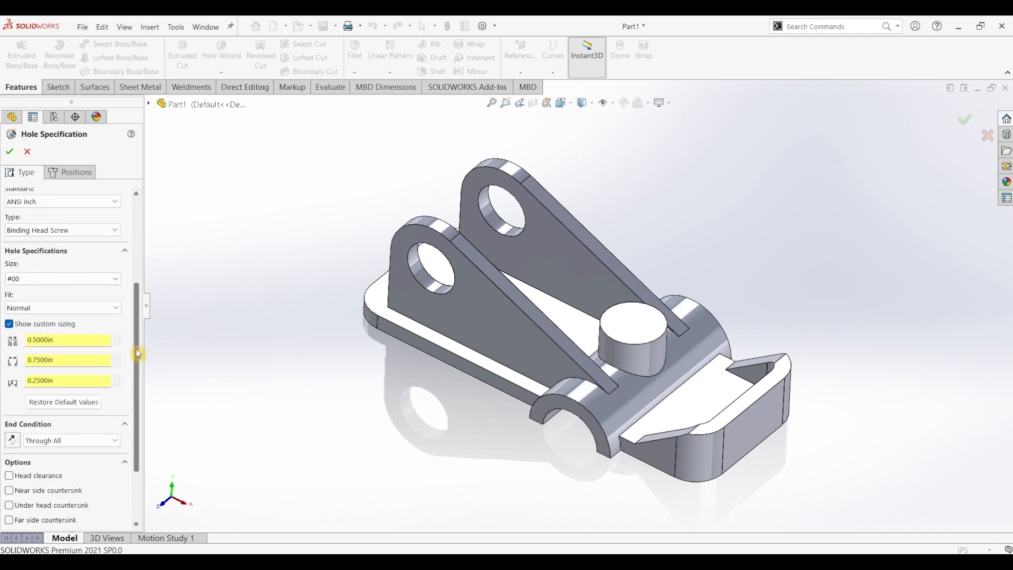
pyautogui.click(9, 320)
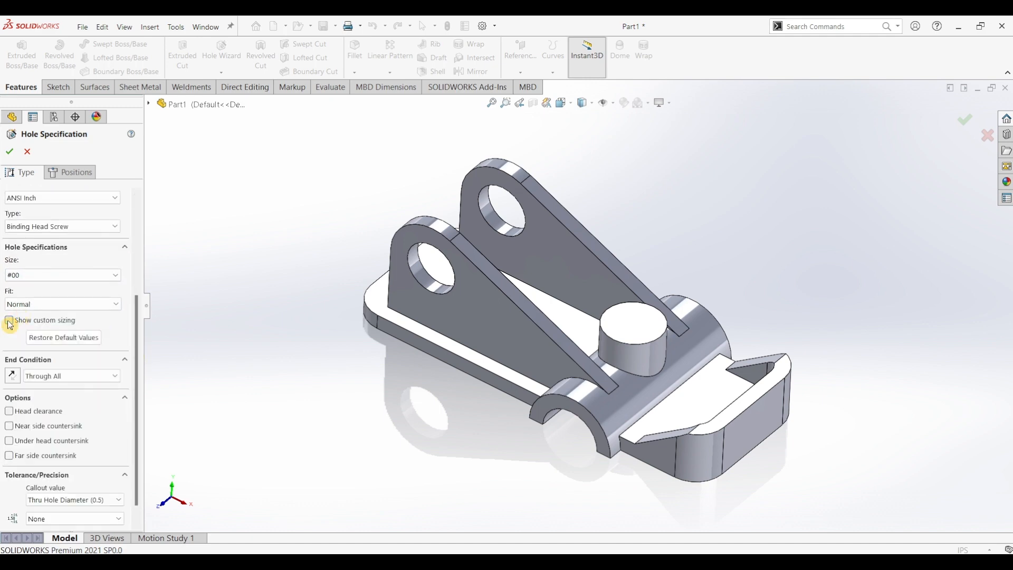
pyautogui.click(9, 320)
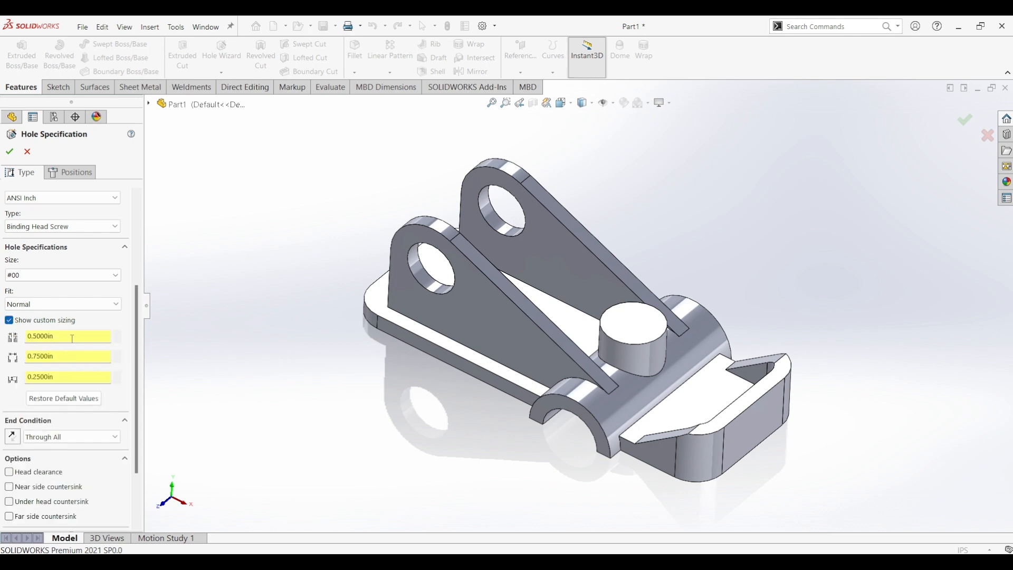
pyautogui.doubleClick(68, 357)
pyautogui.doubleClick(66, 378)
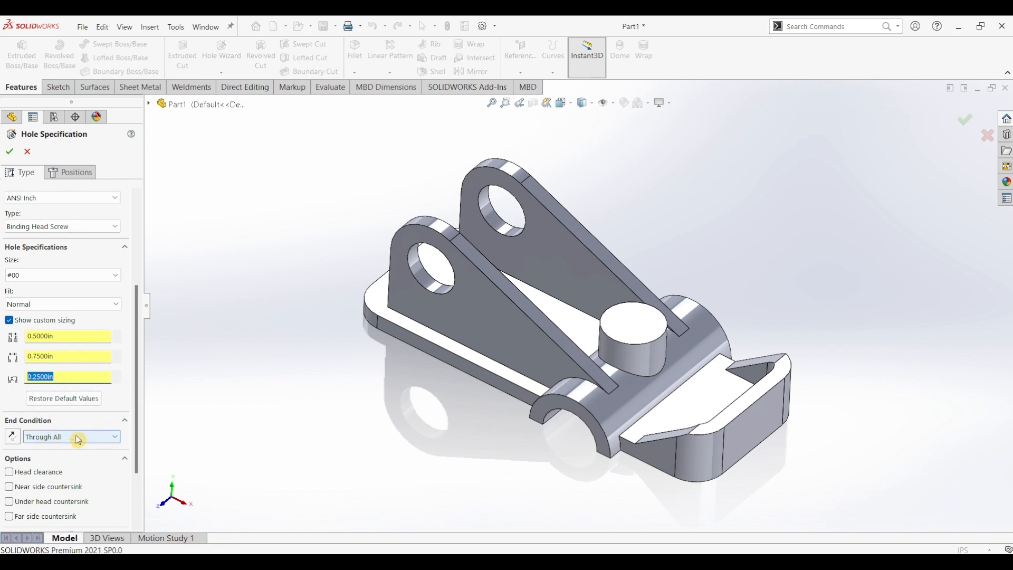
# Place the counterbore hole on the round boss's top face, centred on the origin, and return to the isometric view
pyautogui.click(68, 183)
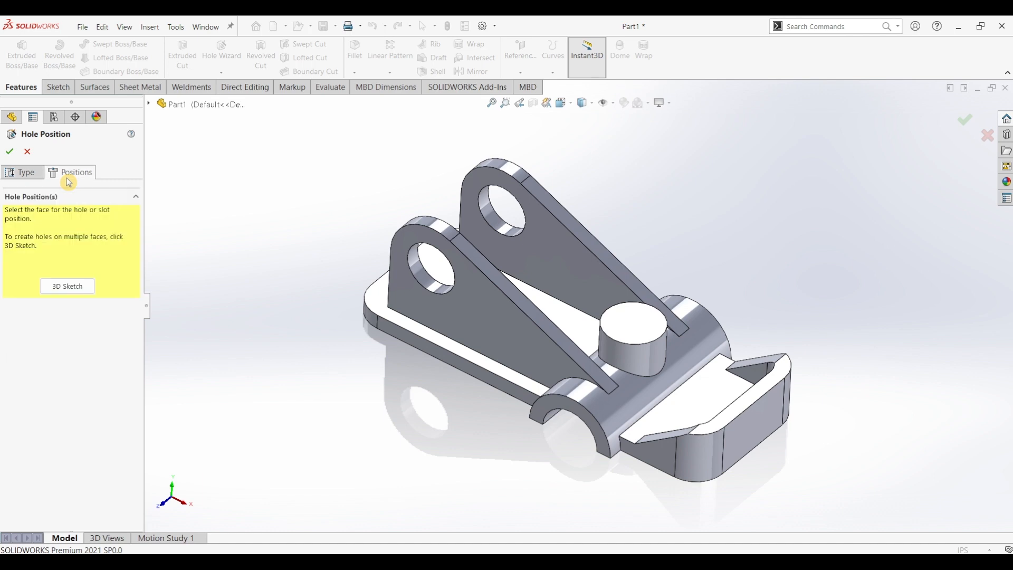
pyautogui.click(639, 335)
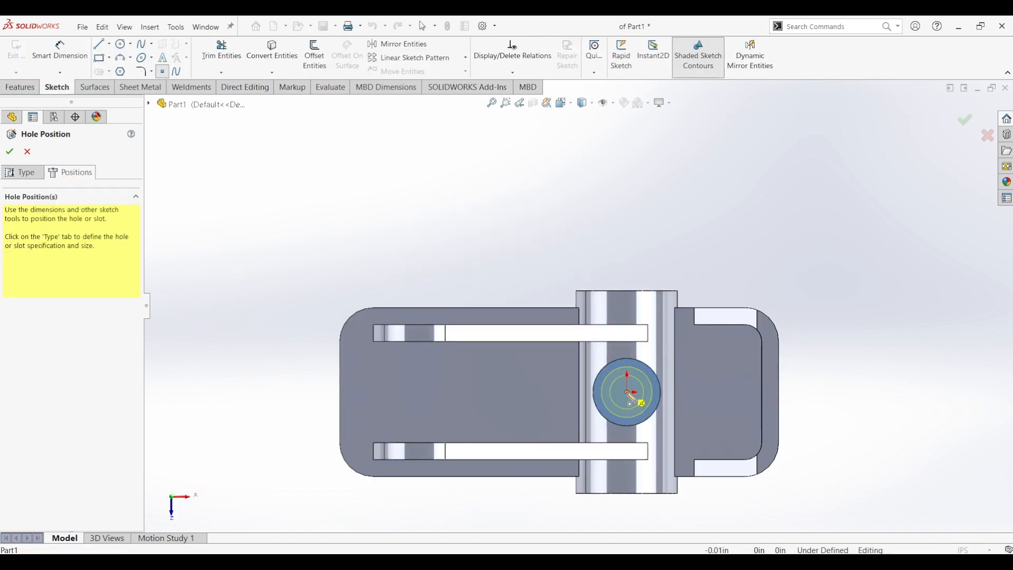
pyautogui.click(628, 393)
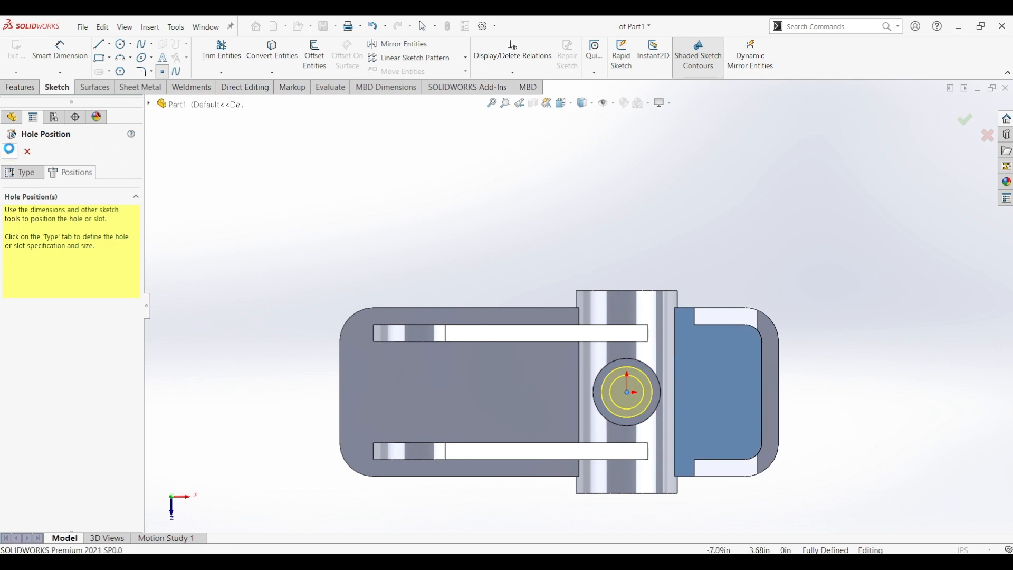
pyautogui.click(9, 150)
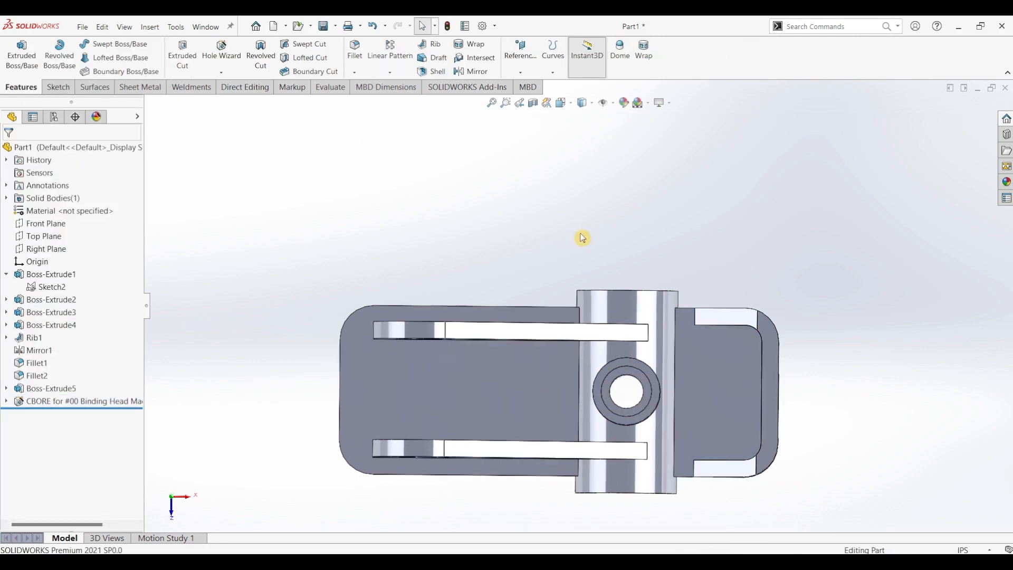
pyautogui.hotkey('ctrl', '7')
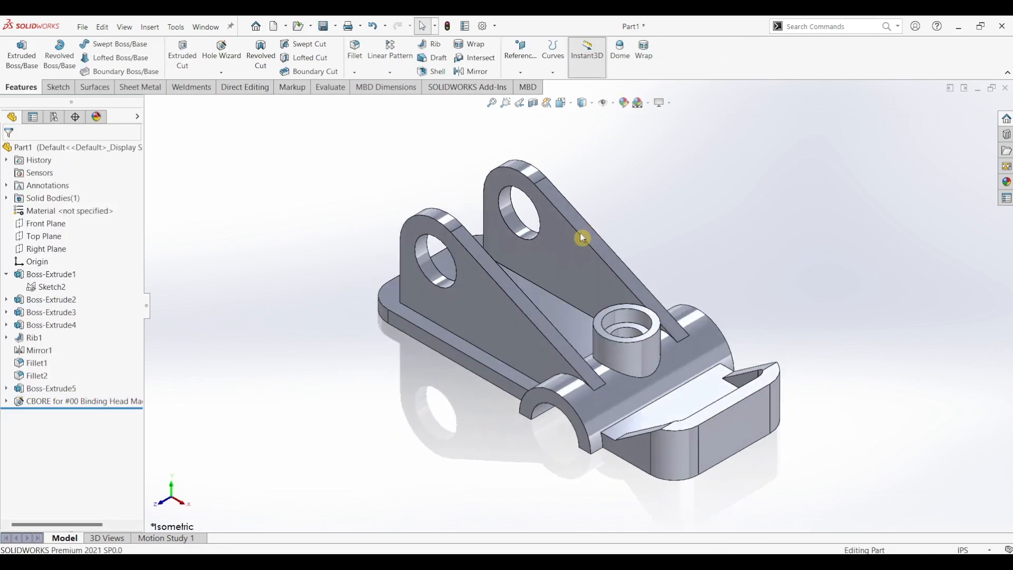
# Apply the polished steel metal appearance to the whole part
pyautogui.click(1007, 182)
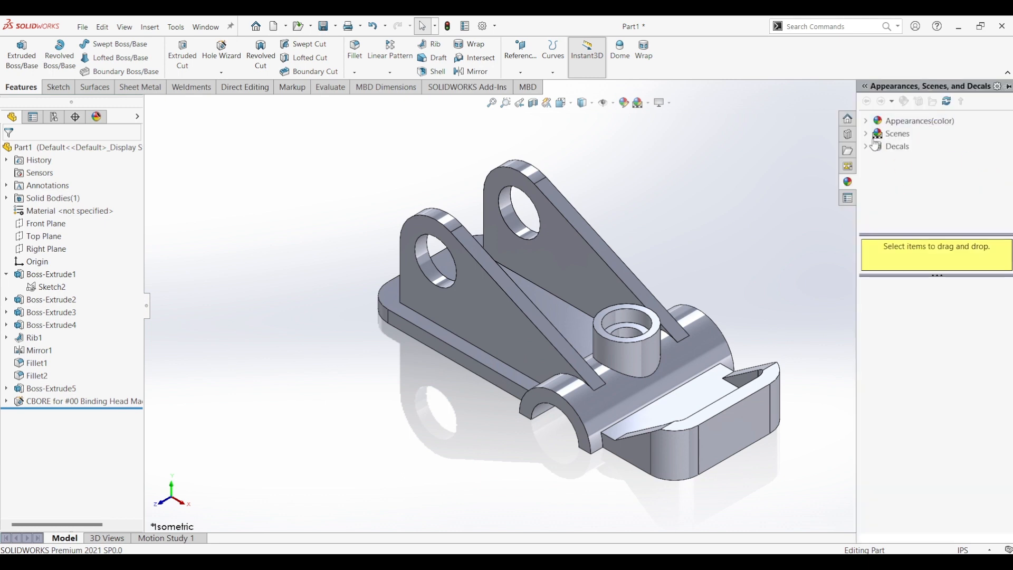
pyautogui.click(870, 124)
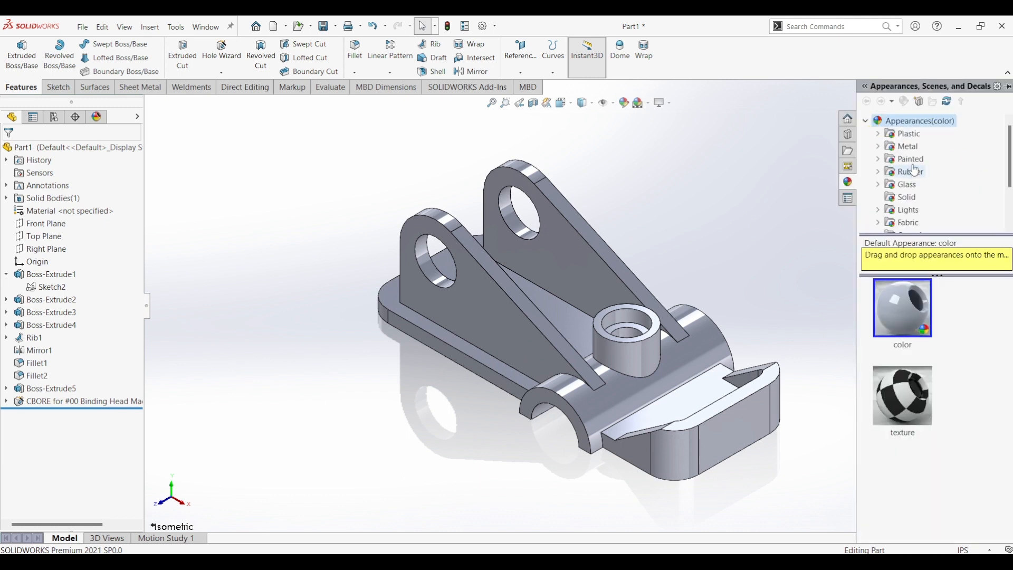
pyautogui.click(888, 147)
pyautogui.click(911, 133)
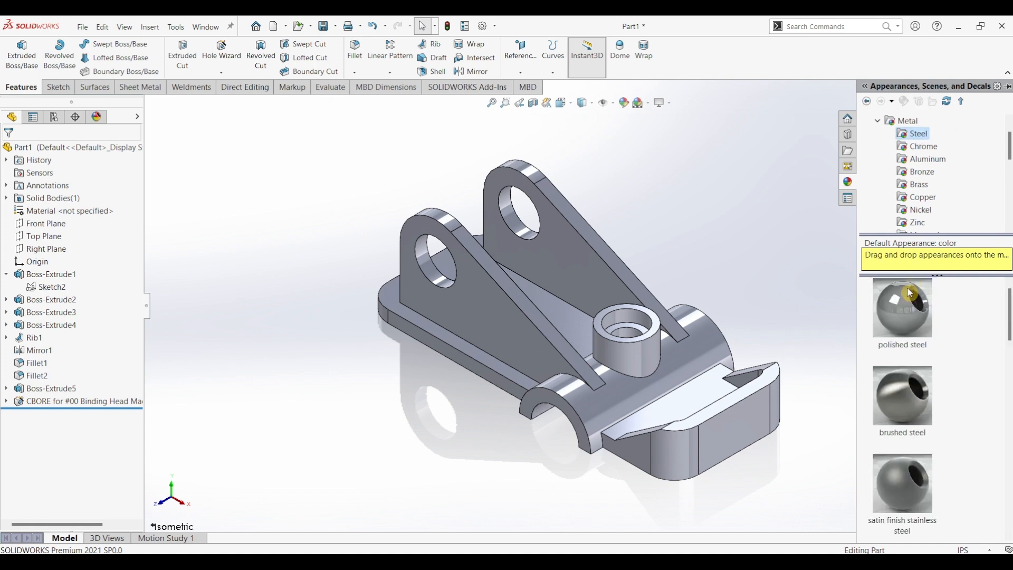
pyautogui.doubleClick(903, 301)
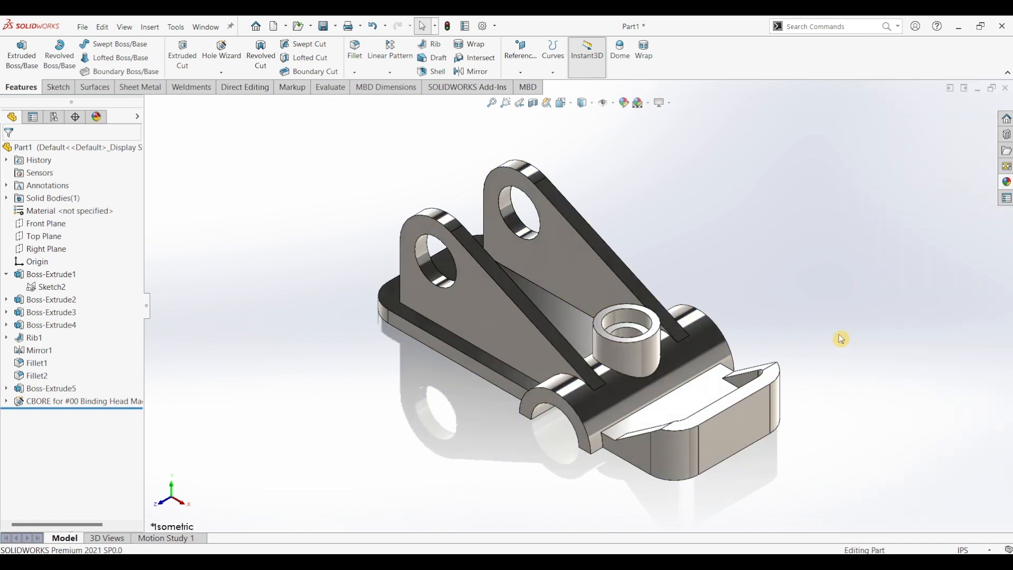